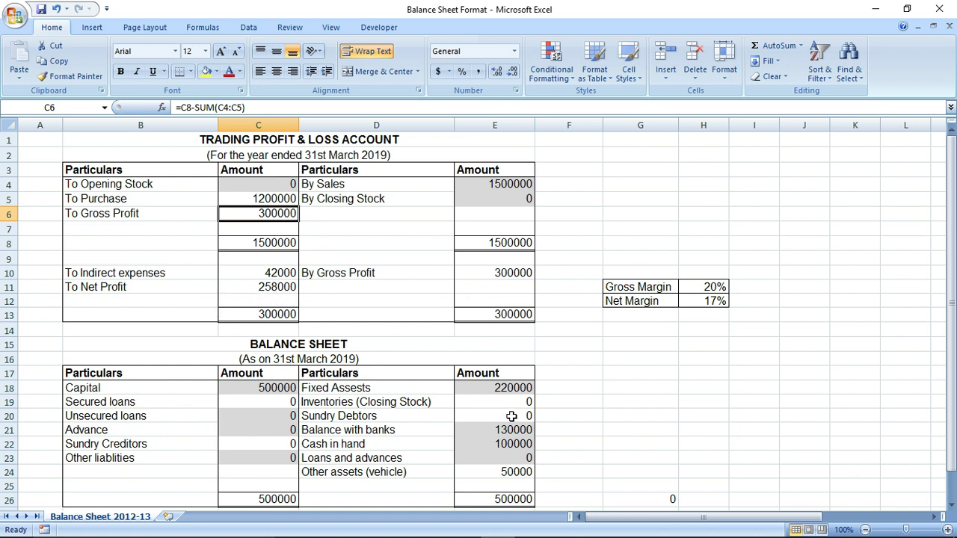
# Review the Capital (C18) and Fixed Assests (D18) amounts in the Excel balance sheet
pyautogui.click(269, 388)
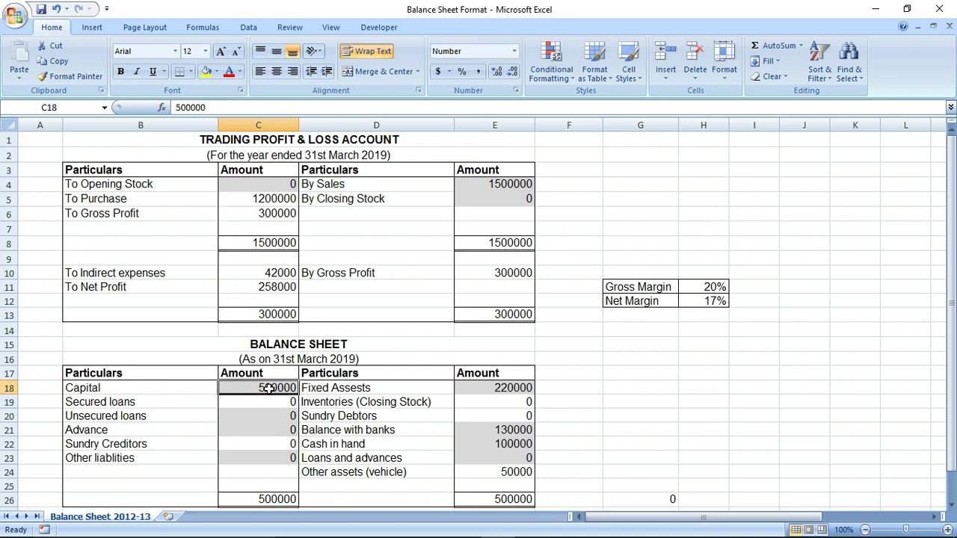
pyautogui.click(359, 388)
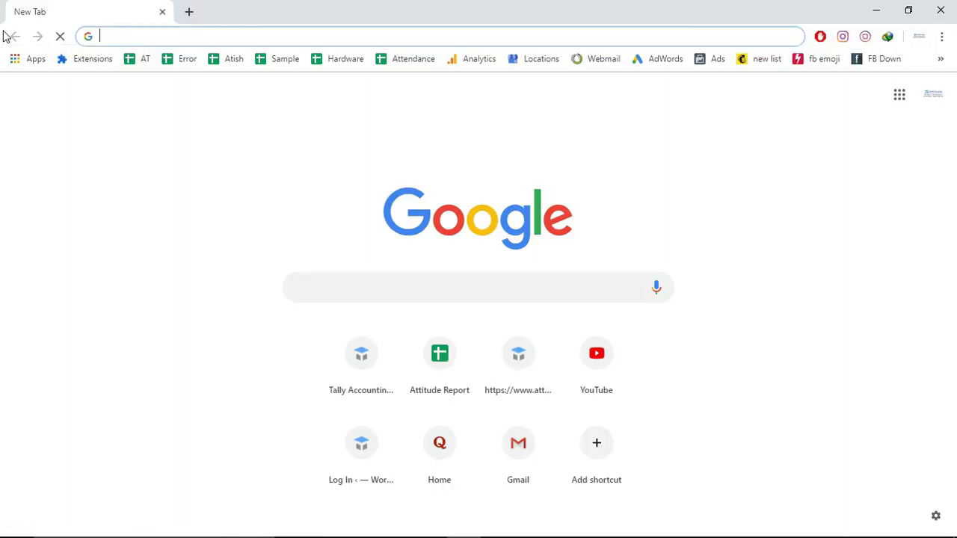
# Go to incometaxindiaefiling.gov.in from the 'income' address-bar suggestion
pyautogui.write('in')
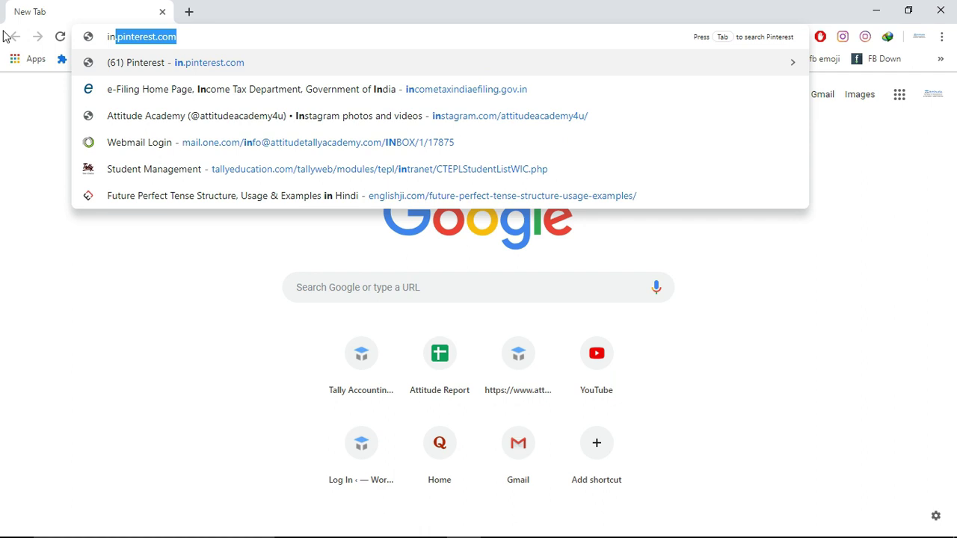
pyautogui.write('cometaxindiaefiling.gov.in')
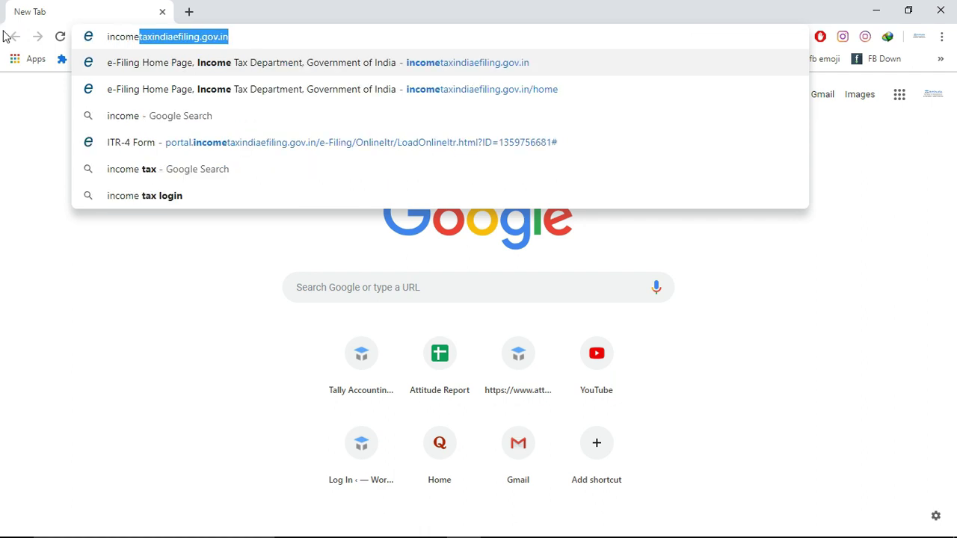
pyautogui.press('Return')
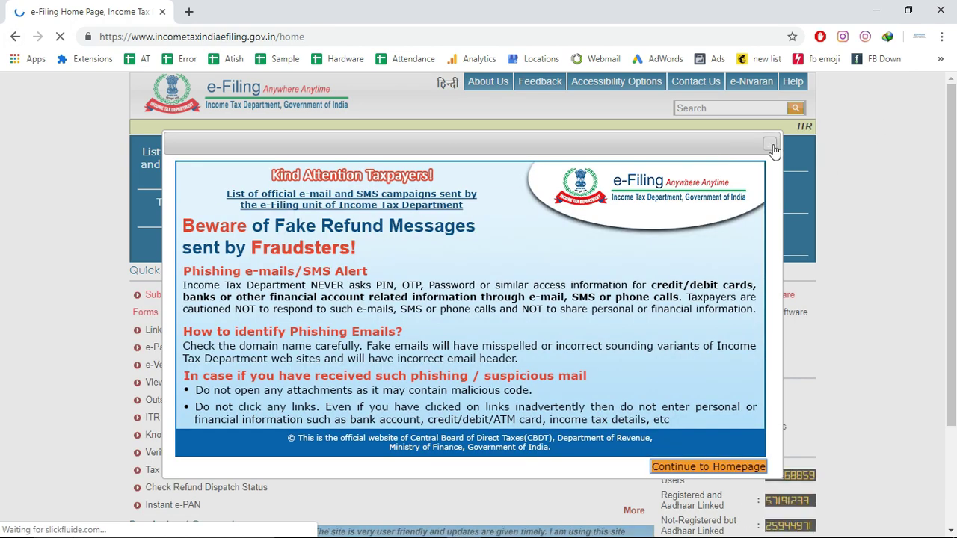
# Dismiss the 'Kind Attention Taxpayers' popup and open the Login page's User ID field
pyautogui.click(771, 145)
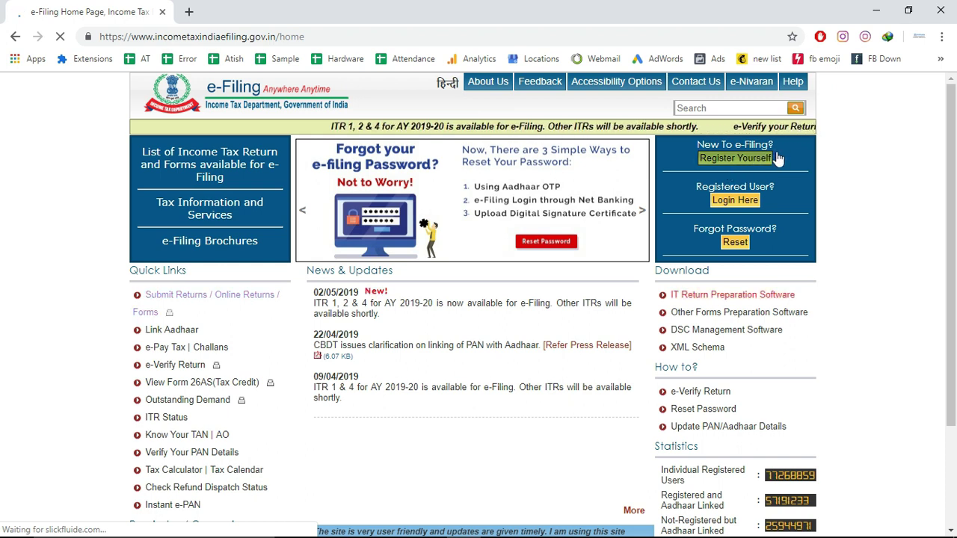
pyautogui.click(735, 200)
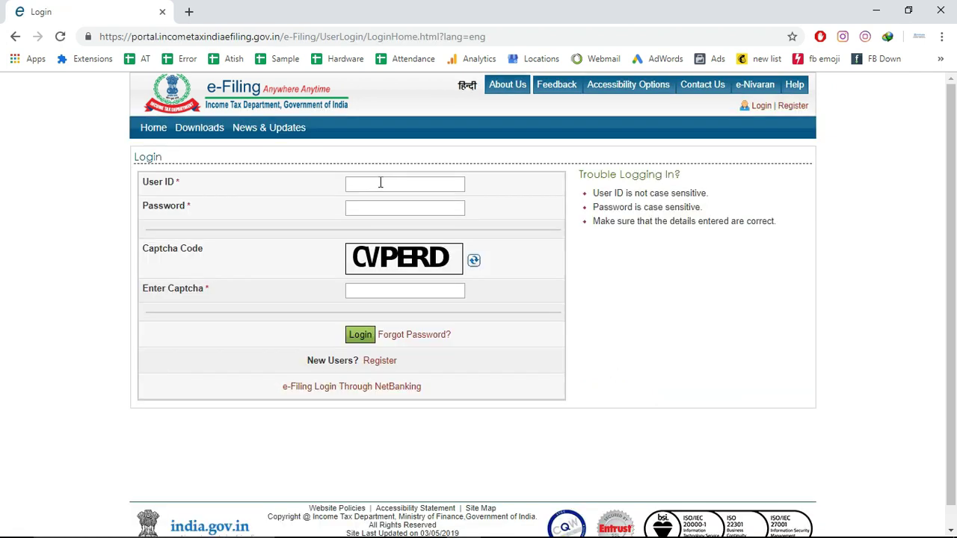
pyautogui.click(381, 183)
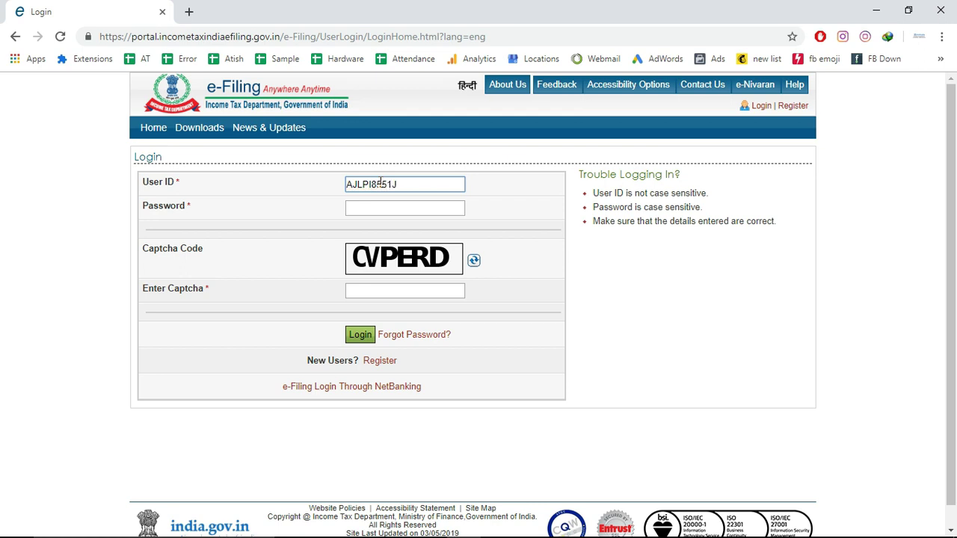
# Log in with the PAN user ID, the account password and the displayed captcha
pyautogui.press('Tab')
pyautogui.write('***')
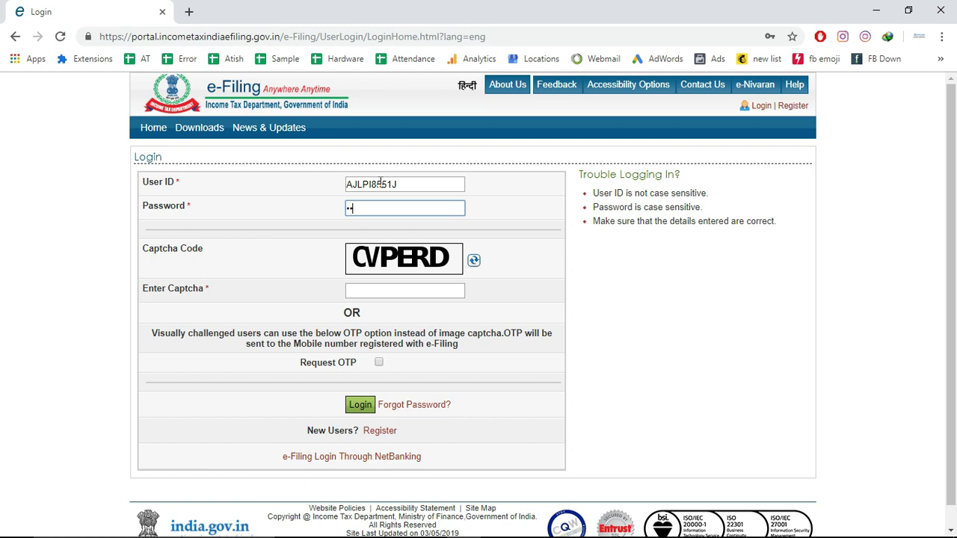
pyautogui.write('****')
pyautogui.press('Tab')
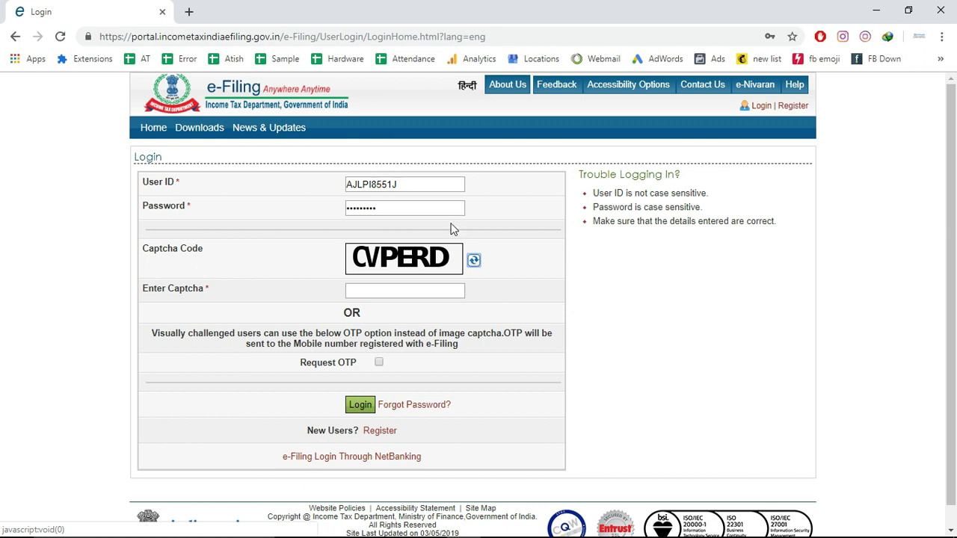
pyautogui.click(356, 294)
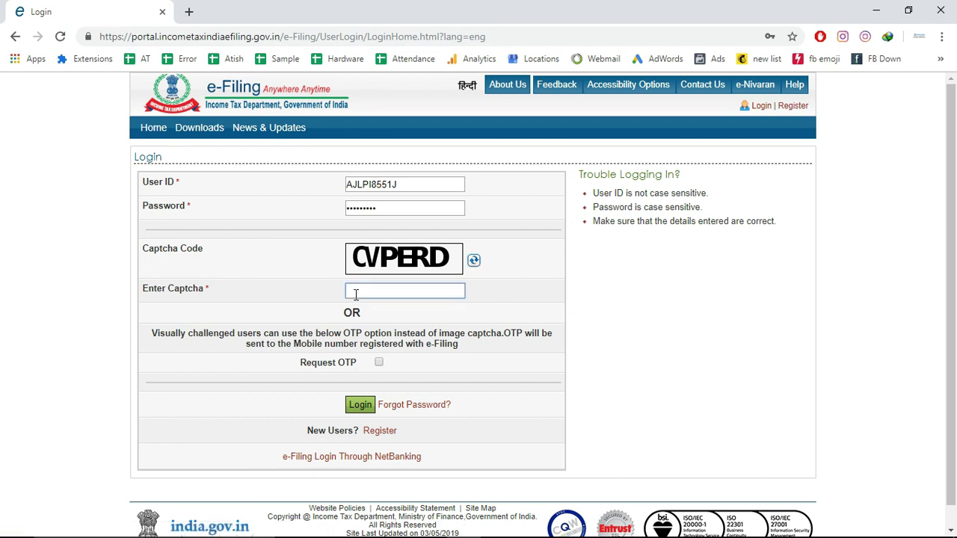
pyautogui.write('CVPERD')
pyautogui.click(360, 409)
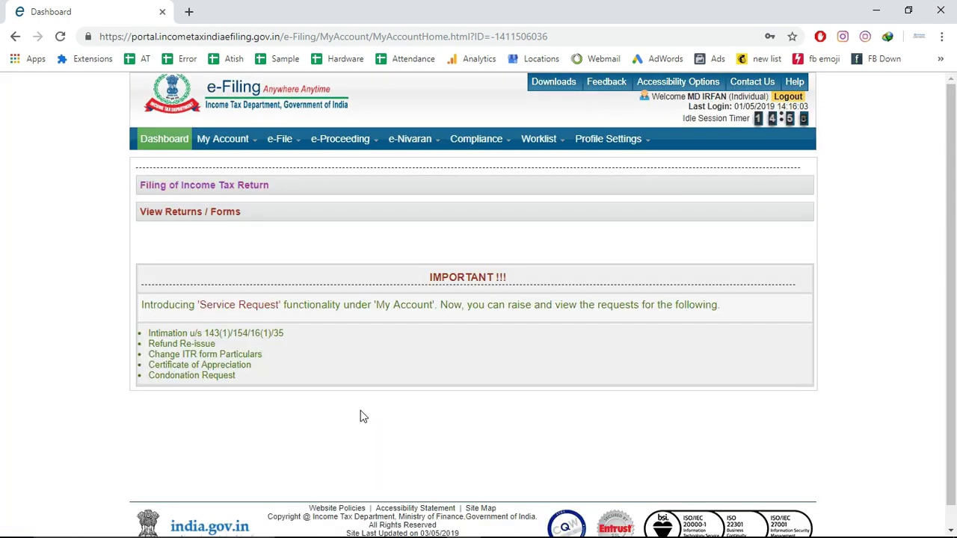
# Open the Income Tax Return filing form and list its Assessment Year choices
pyautogui.click(198, 193)
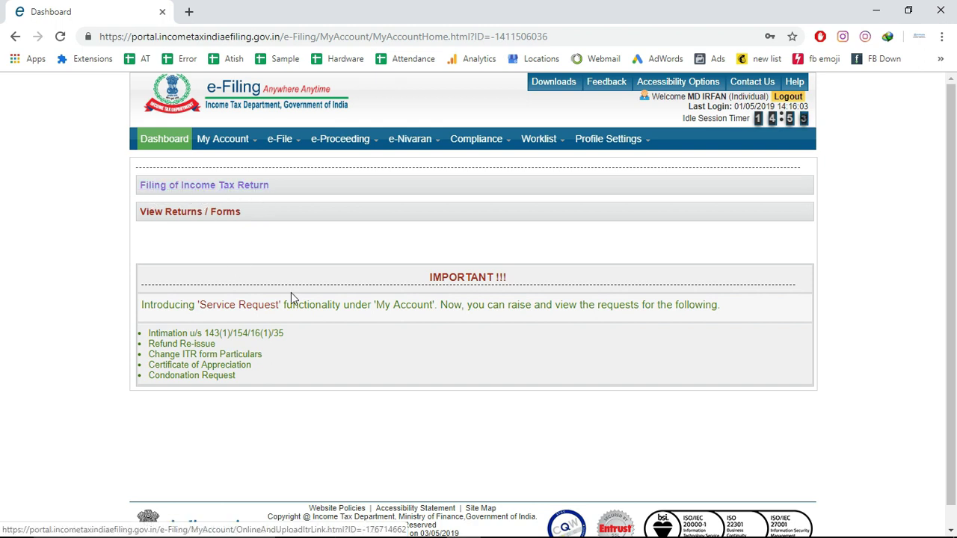
pyautogui.click(233, 186)
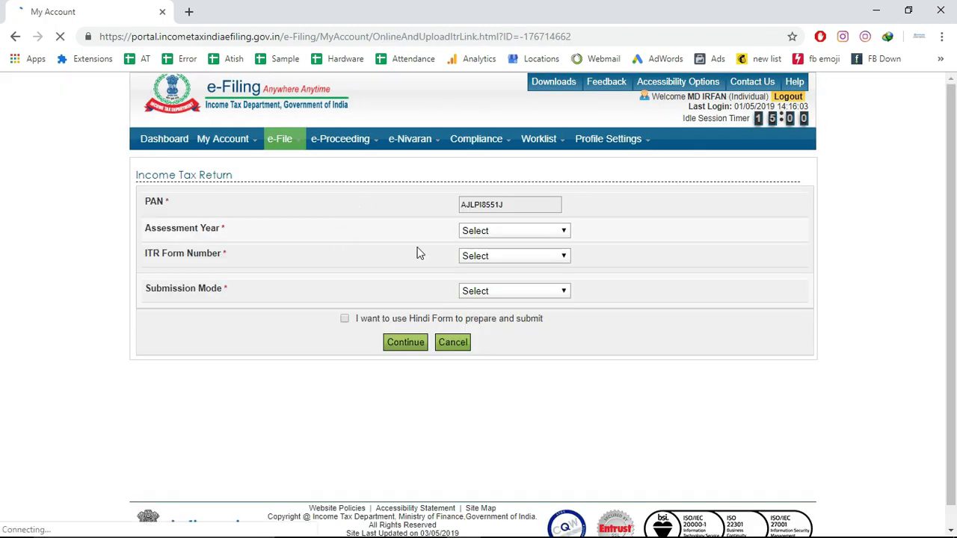
pyautogui.click(517, 231)
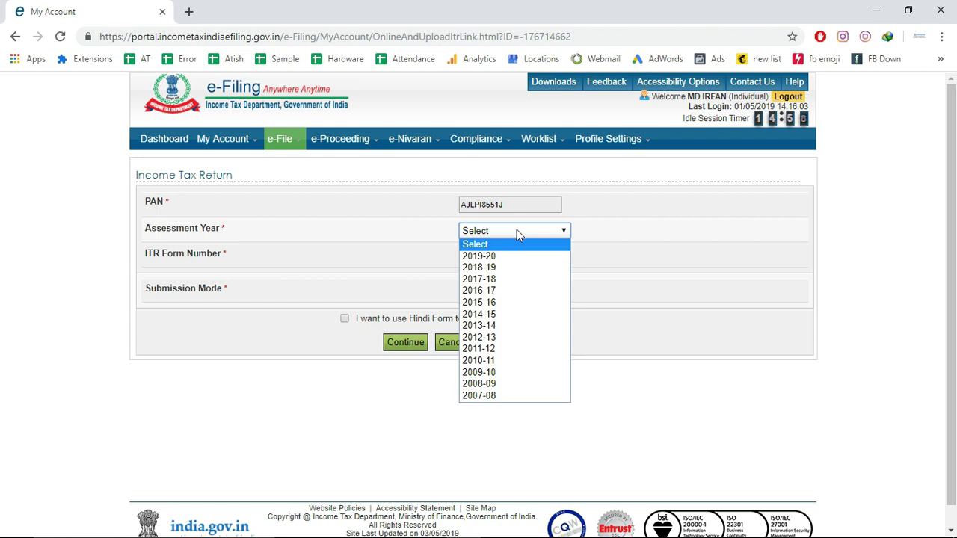
pyautogui.click(516, 231)
pyautogui.moveTo(279, 142)
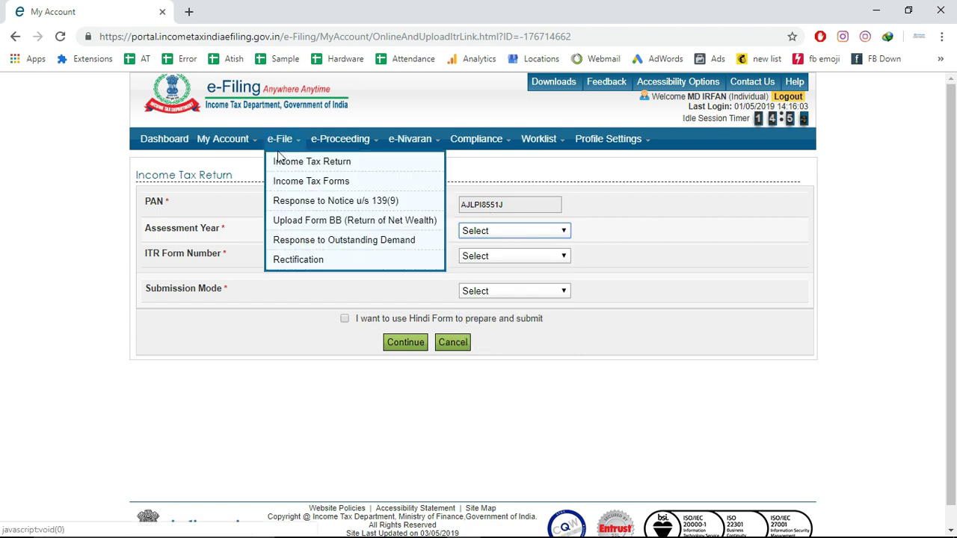
pyautogui.click(297, 166)
pyautogui.click(298, 166)
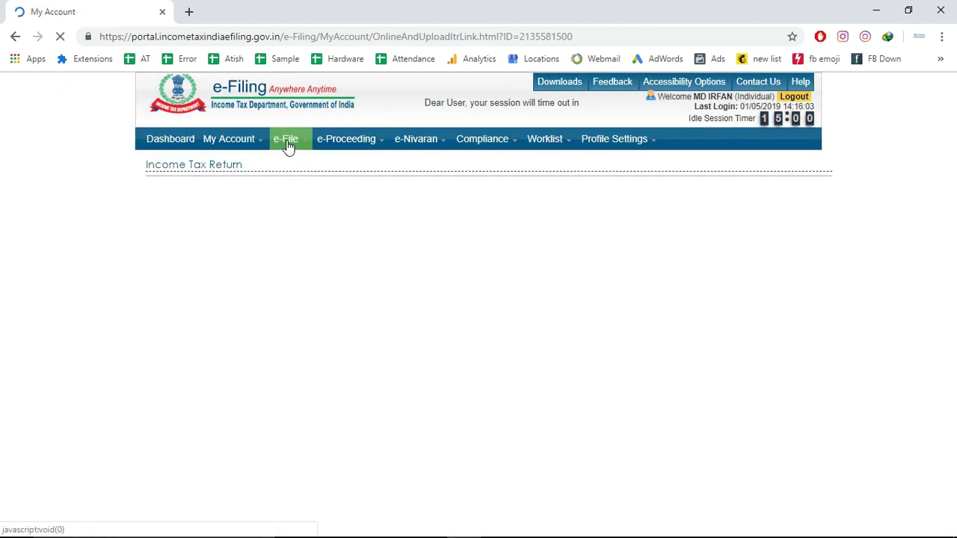
pyautogui.moveTo(288, 145)
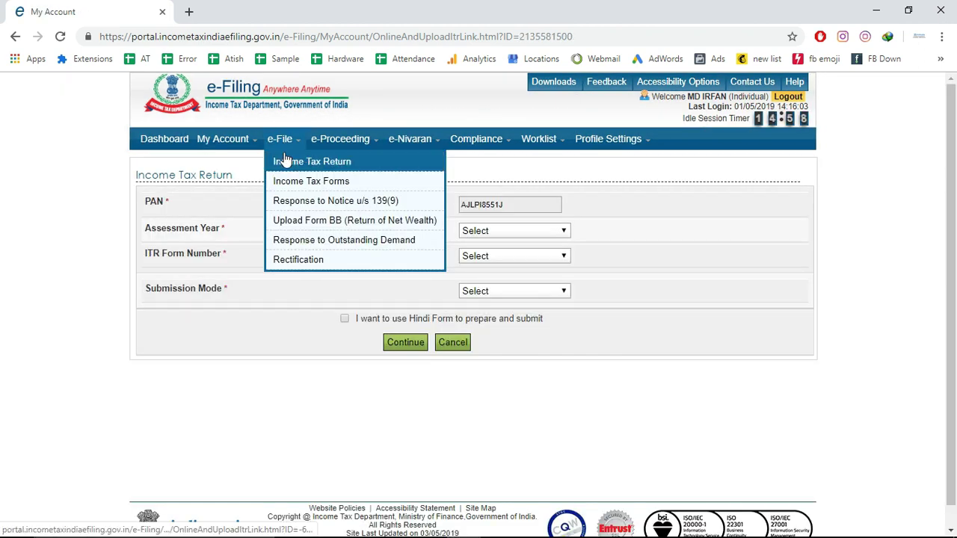
pyautogui.click(363, 166)
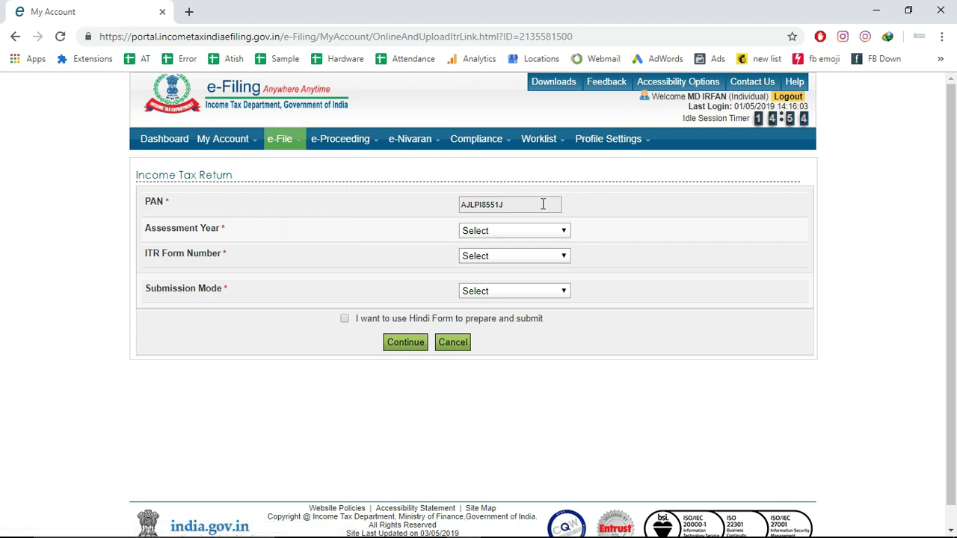
pyautogui.click(545, 233)
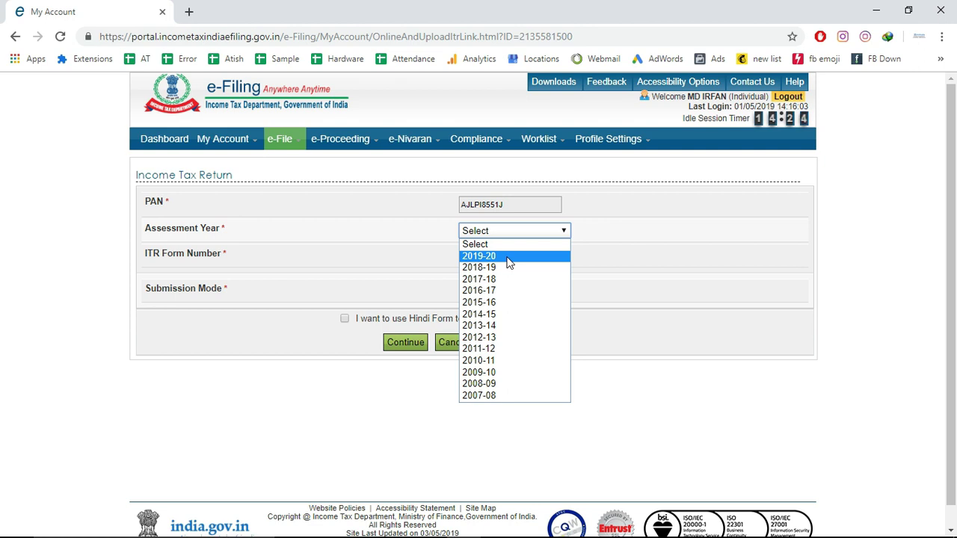
# Select AY 2019-20, ITR-4, Original/Revised Return and Prepare and Submit Online
pyautogui.click(508, 257)
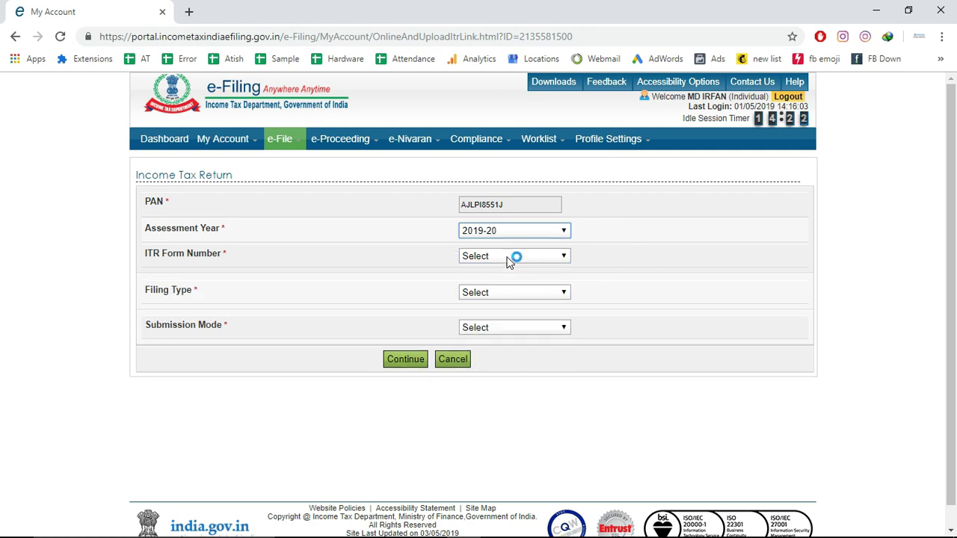
pyautogui.click(507, 257)
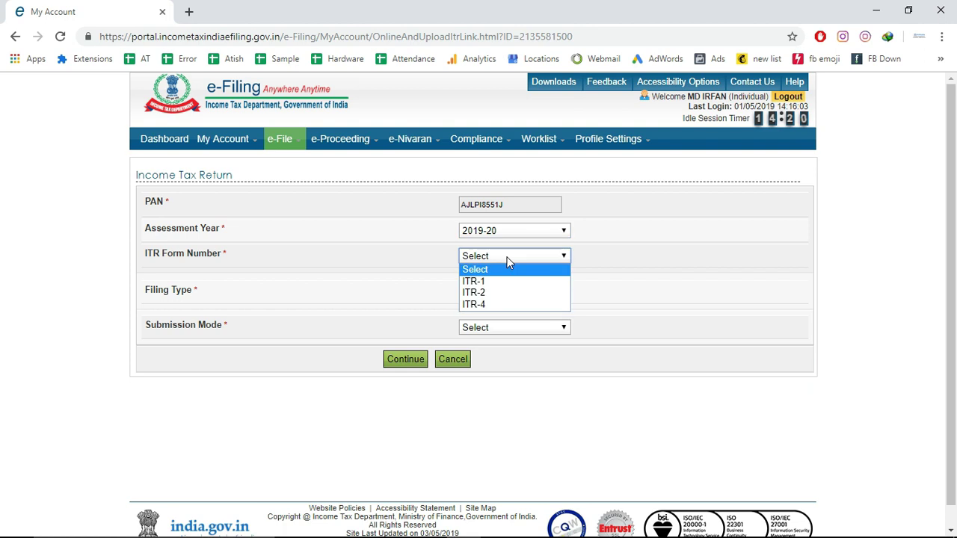
pyautogui.click(483, 306)
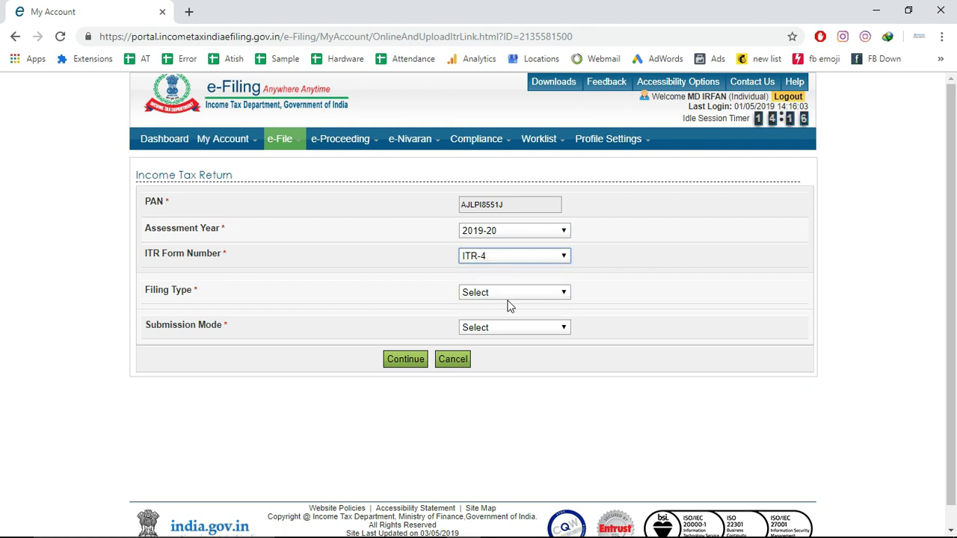
pyautogui.click(500, 293)
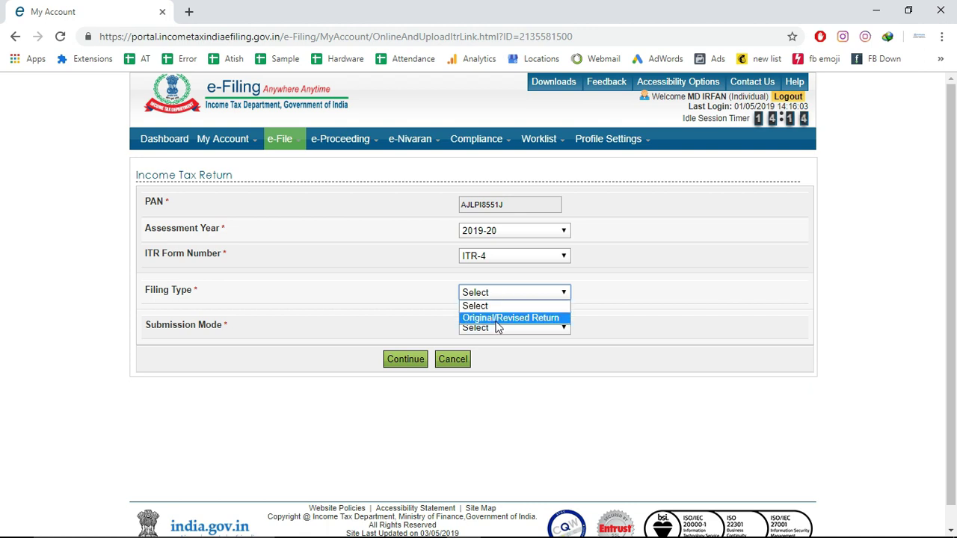
pyautogui.click(495, 320)
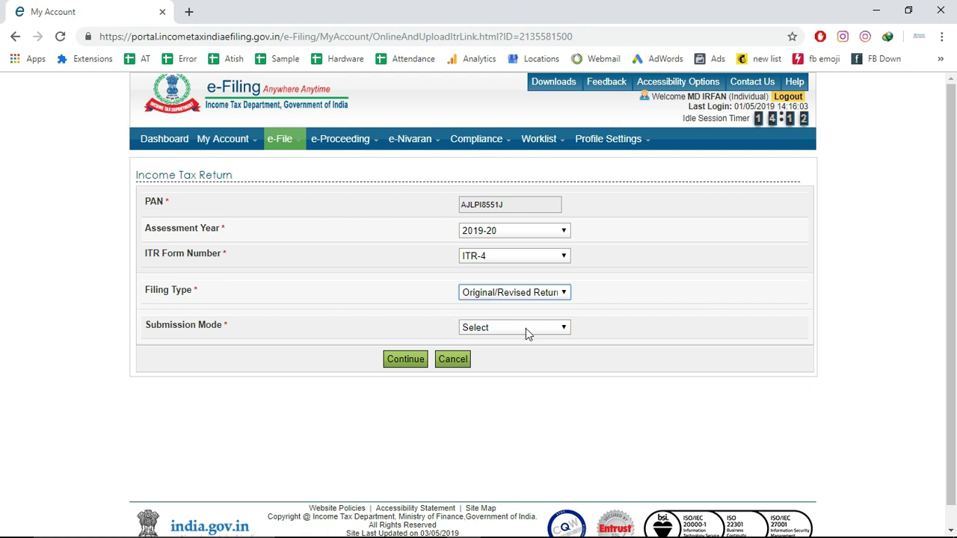
pyautogui.click(526, 328)
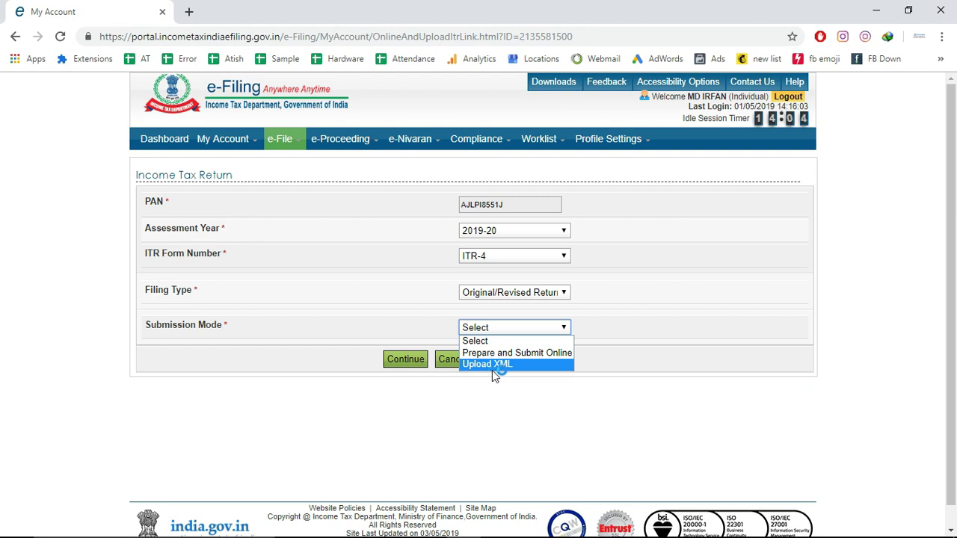
pyautogui.click(540, 353)
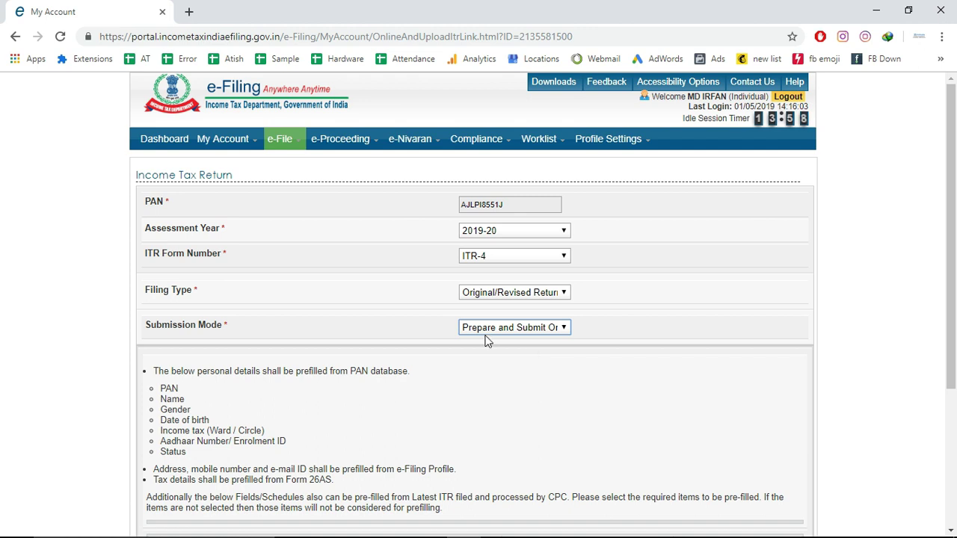
# Prefill Nature of Employment and Form 10E tax relief u/s 89, then continue
pyautogui.moveTo(955, 306); pyautogui.dragTo(955, 434)
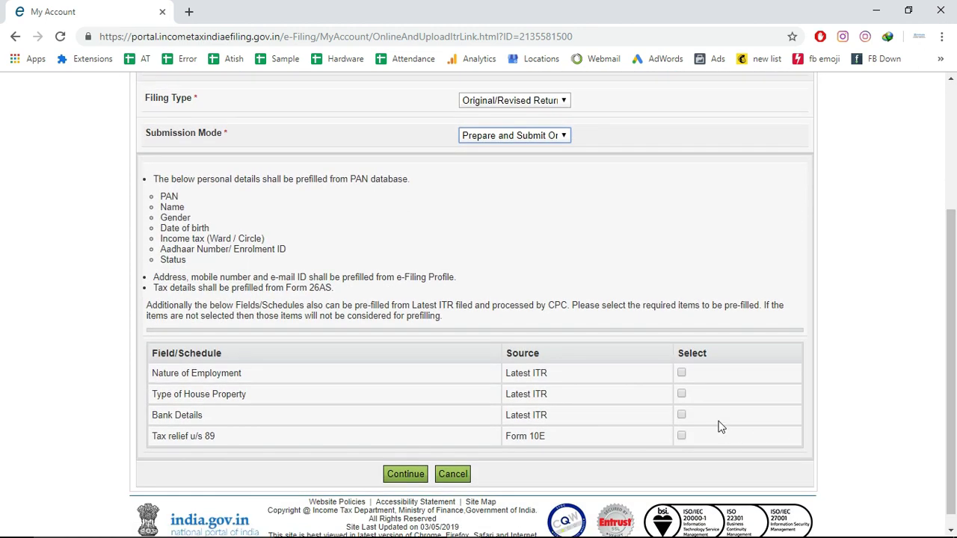
pyautogui.click(683, 373)
pyautogui.click(682, 437)
pyautogui.click(404, 478)
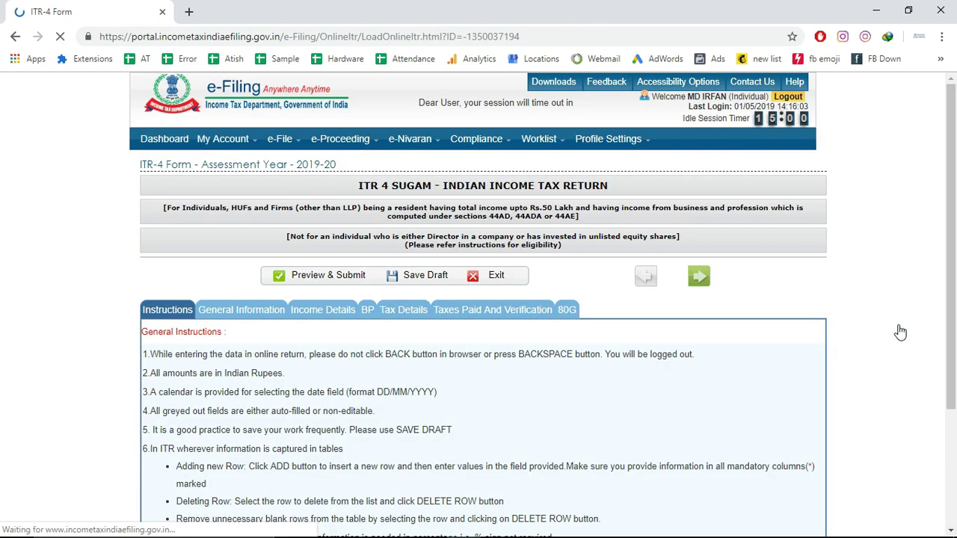
# In General Information, set Nature of Employment (A19) to Others
pyautogui.scroll(-1, 954, 329)
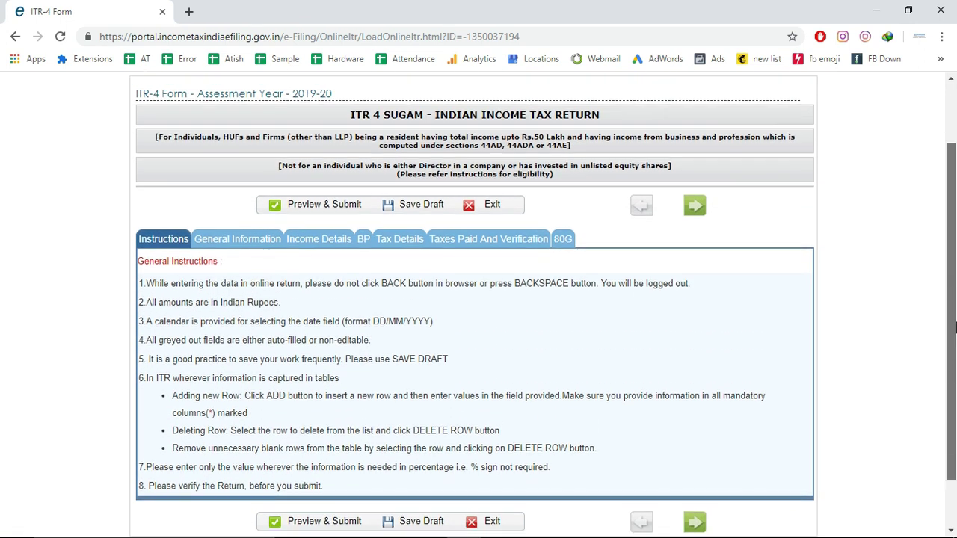
pyautogui.click(238, 246)
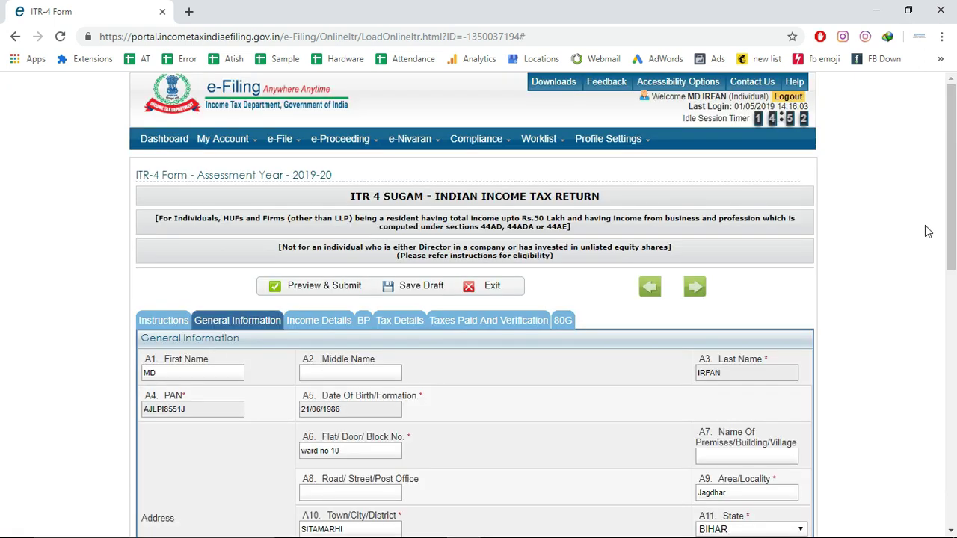
pyautogui.moveTo(954, 228); pyautogui.dragTo(954, 446)
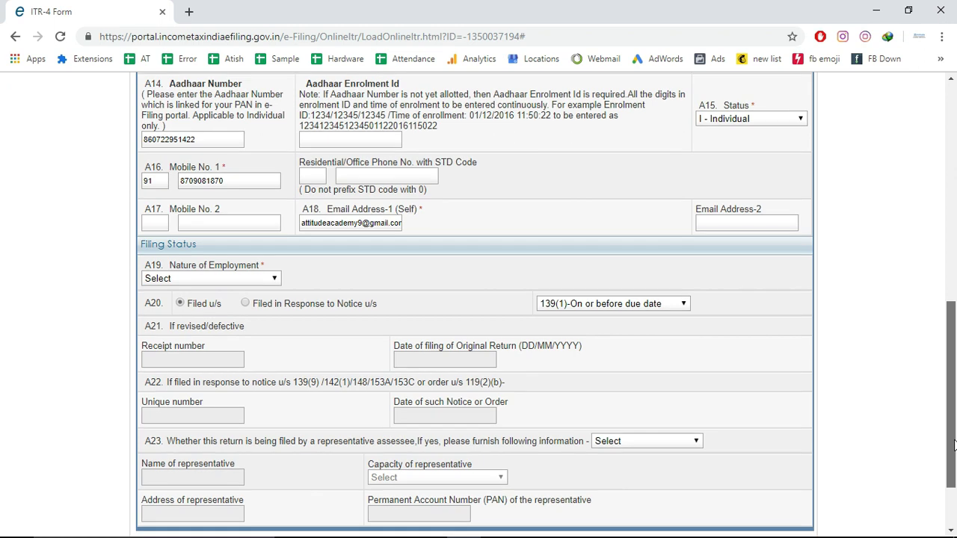
pyautogui.click(218, 283)
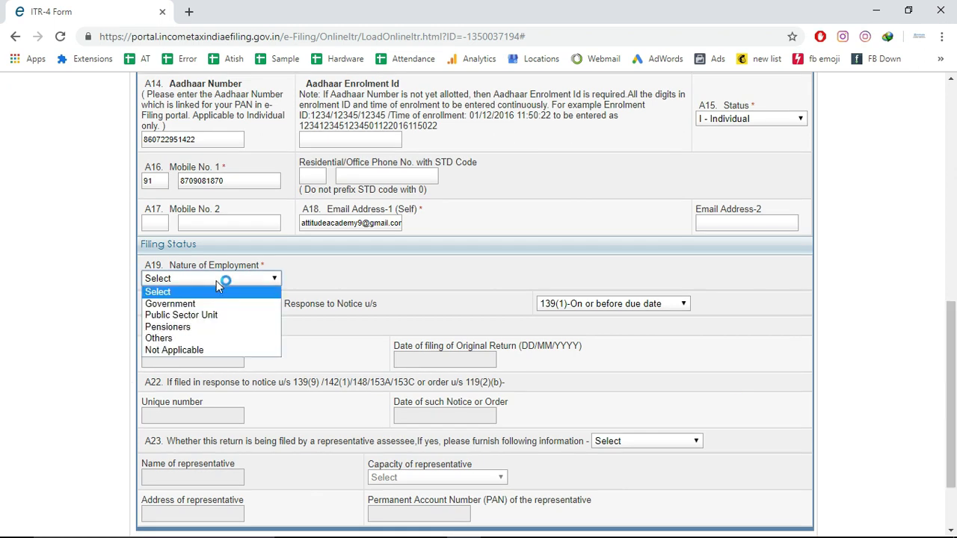
pyautogui.click(182, 343)
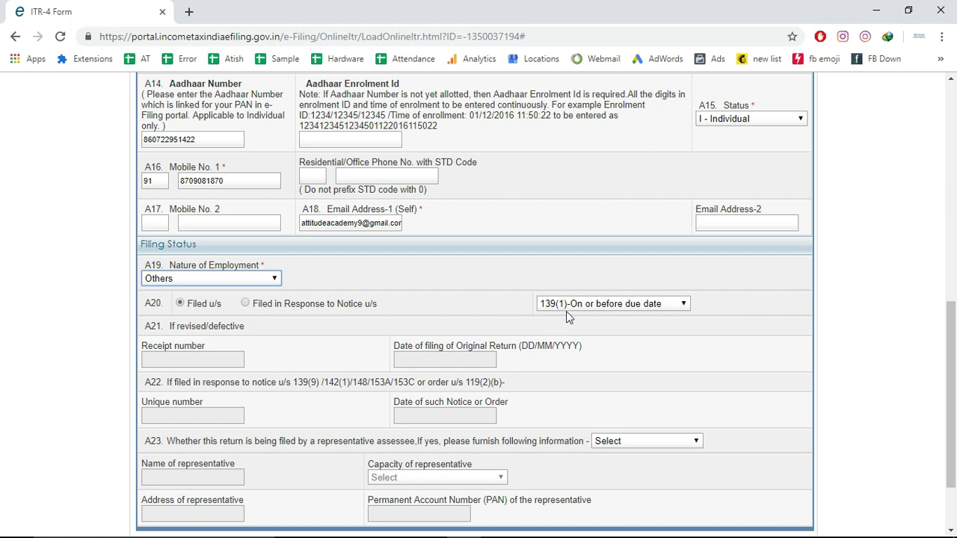
# Keep filing section 139(1), answer No for representative assessee, and save the draft
pyautogui.click(648, 304)
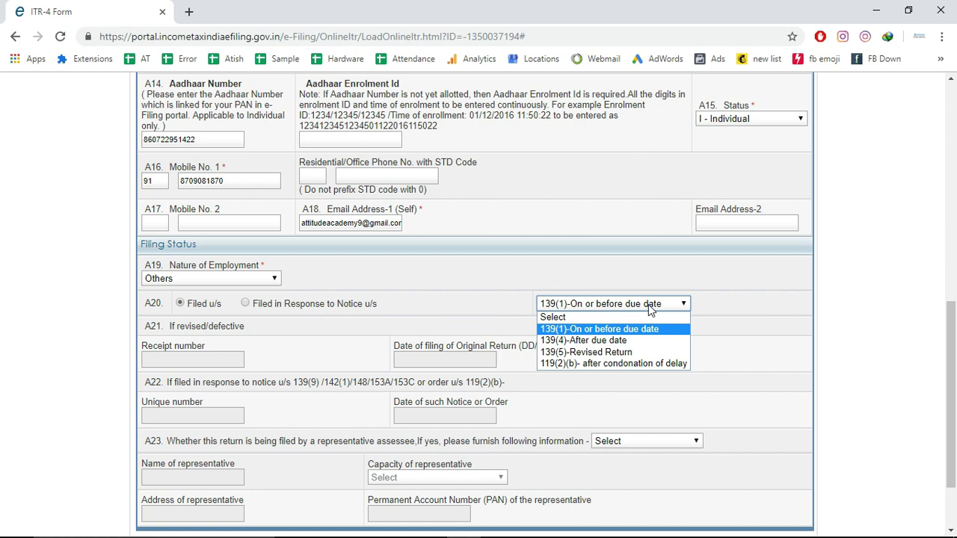
pyautogui.click(625, 330)
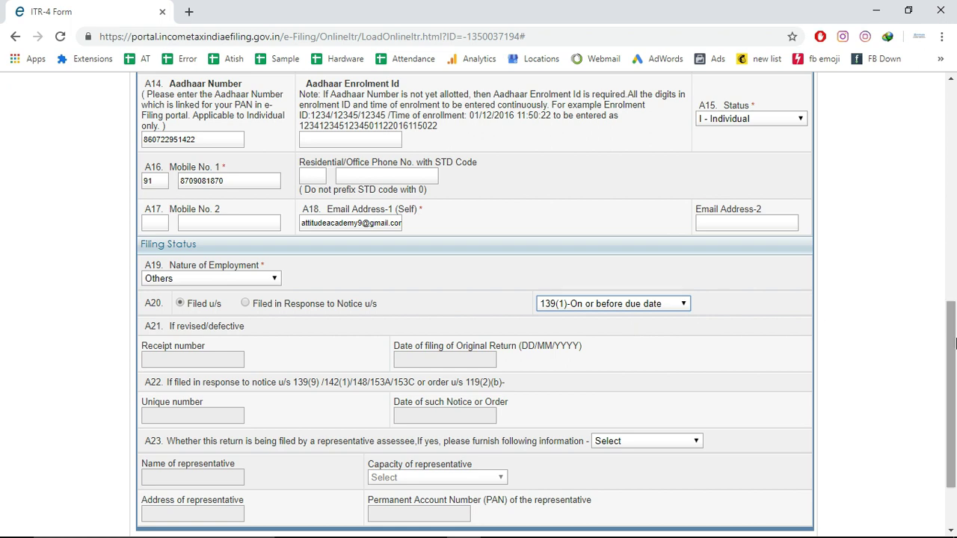
pyautogui.moveTo(954, 357); pyautogui.dragTo(955, 395)
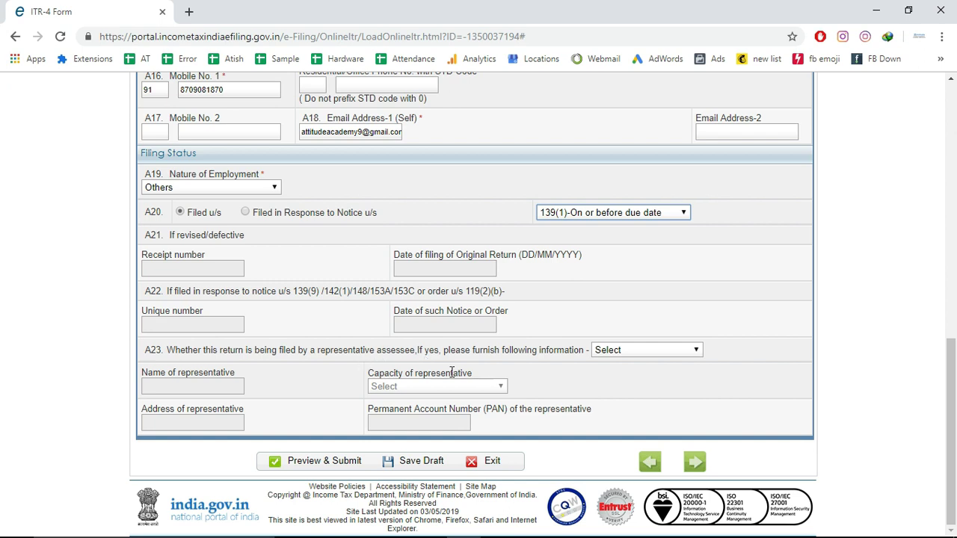
pyautogui.click(675, 351)
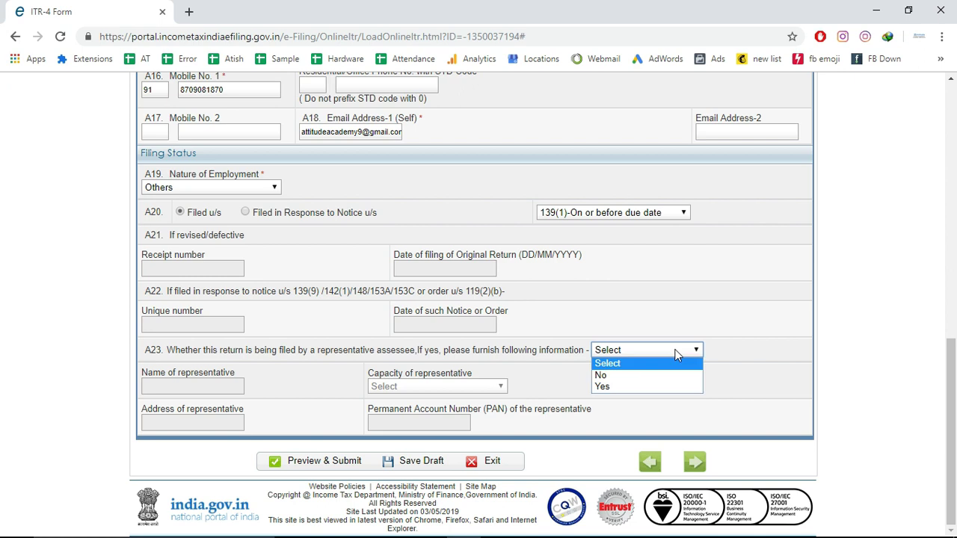
pyautogui.click(622, 378)
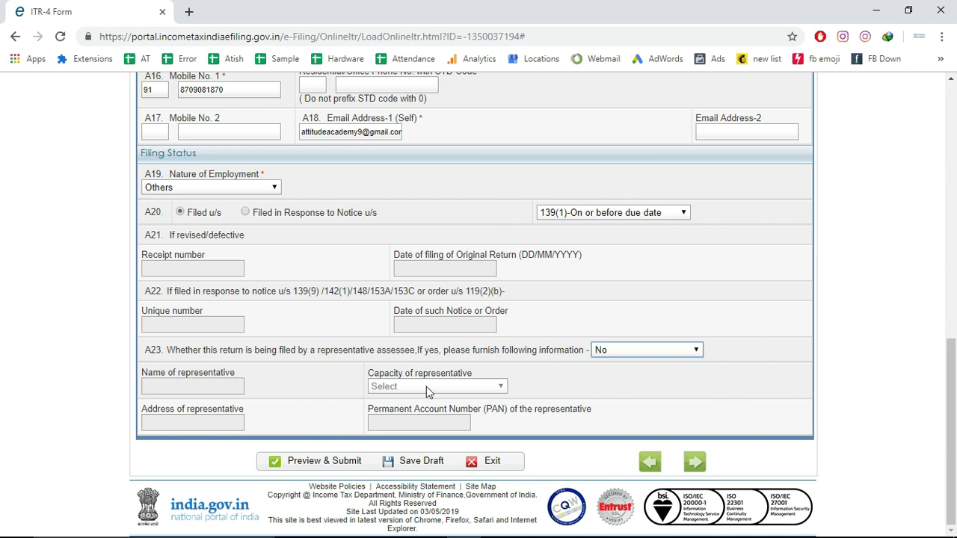
pyautogui.click(415, 469)
pyautogui.moveTo(952, 368); pyautogui.dragTo(954, 109)
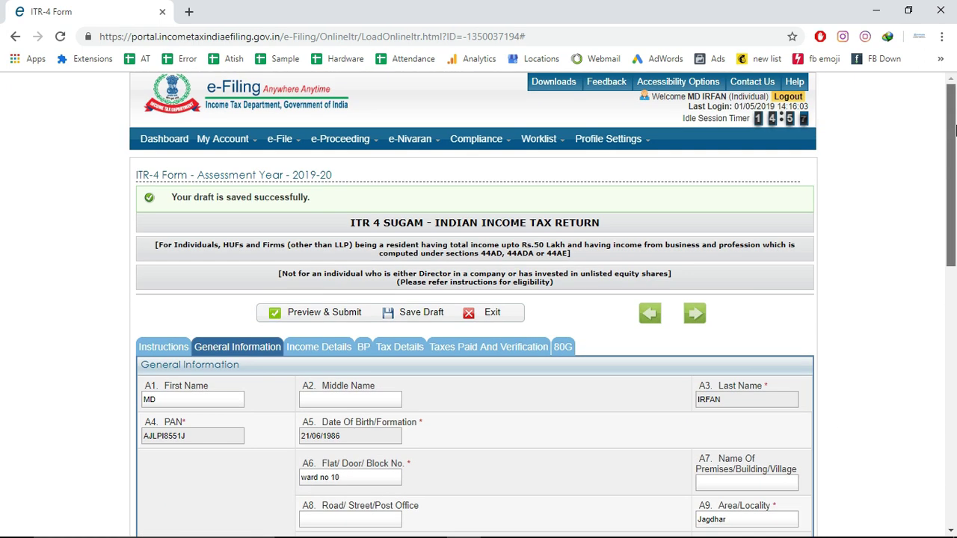
# Switch to Income Details and scroll through the Part B Gross Total Income entries
pyautogui.click(324, 349)
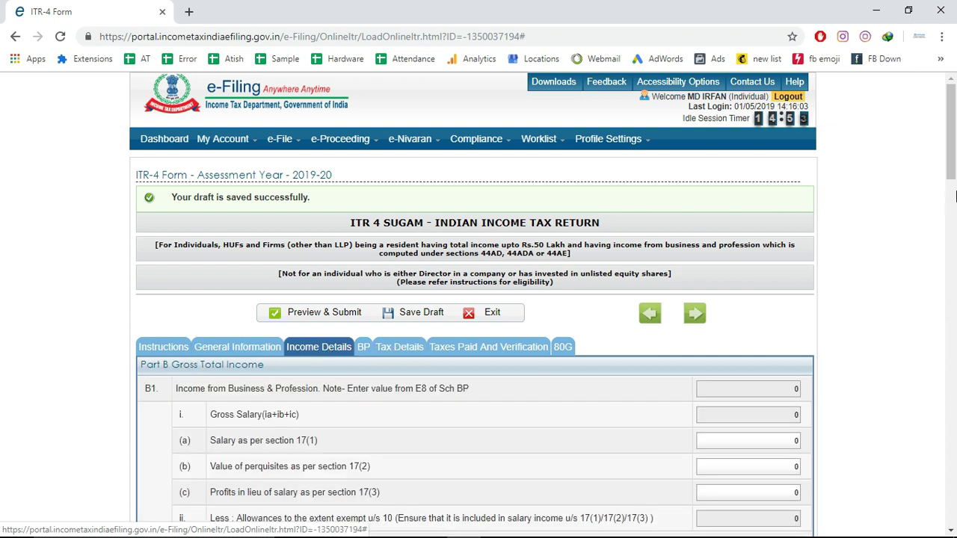
pyautogui.moveTo(954, 170); pyautogui.dragTo(952, 293)
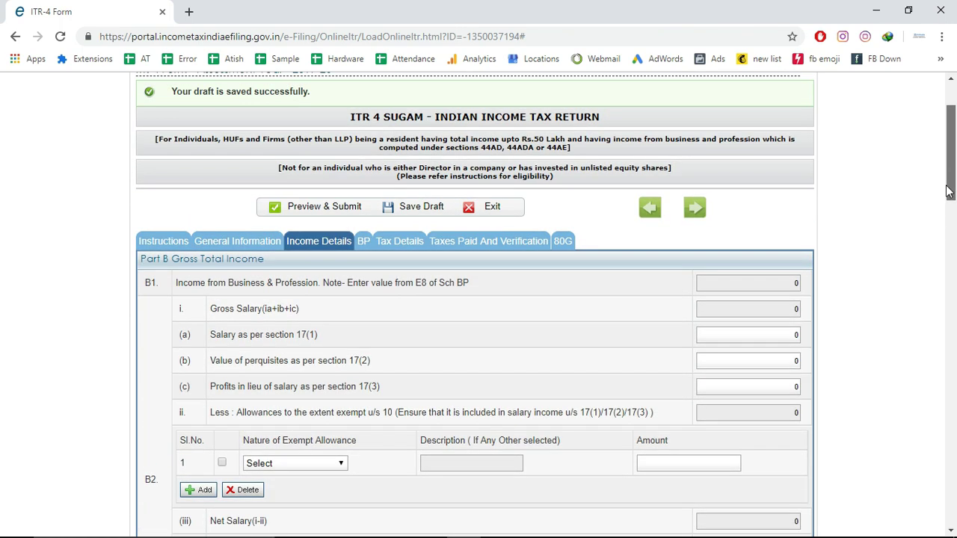
# In Schedule BP, choose business code 01009-Rearing of animals and production of animal products
pyautogui.click(363, 271)
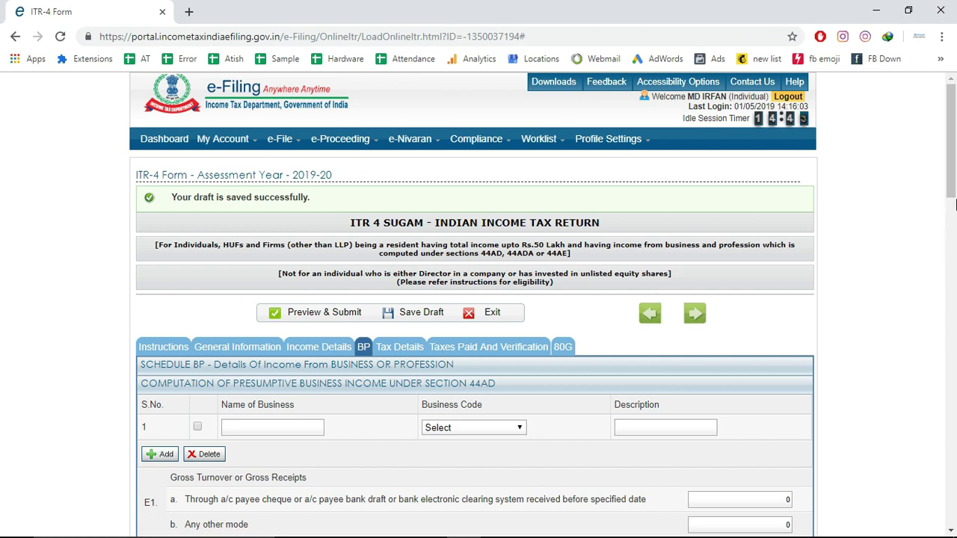
pyautogui.scroll(-2, 955, 203)
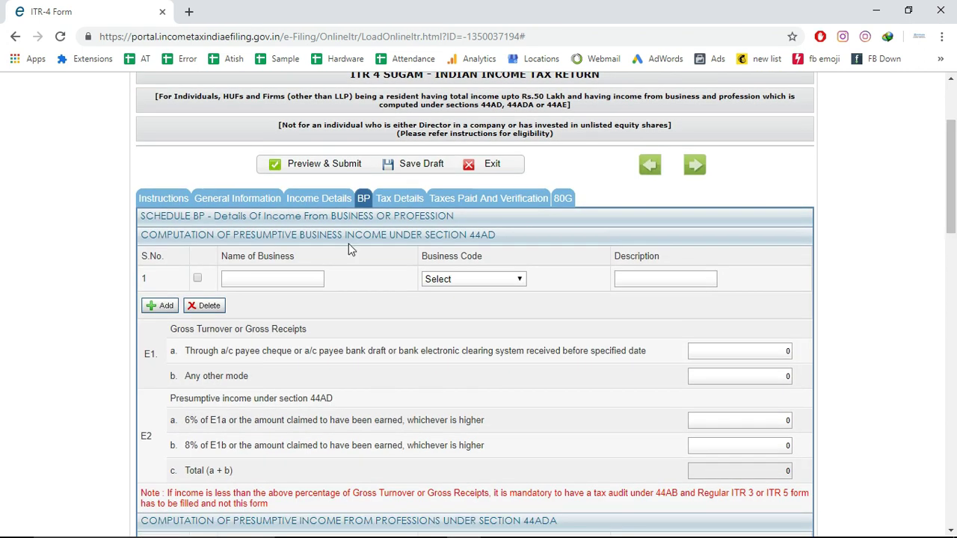
pyautogui.click(488, 283)
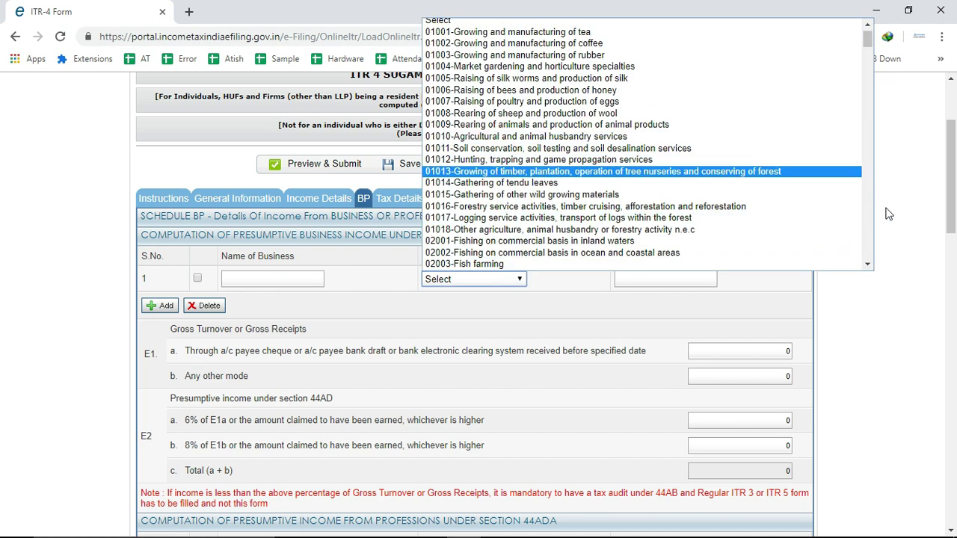
pyautogui.click(554, 126)
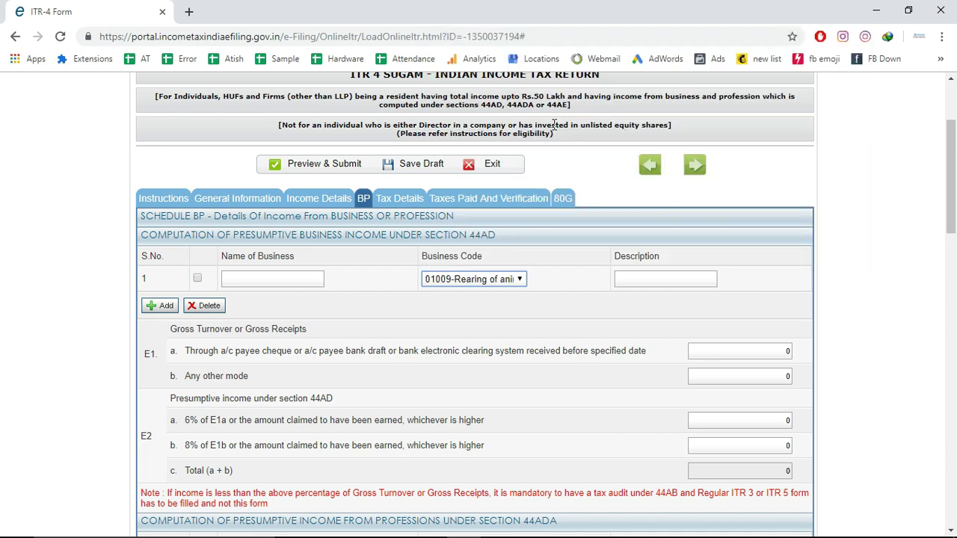
pyautogui.click(260, 281)
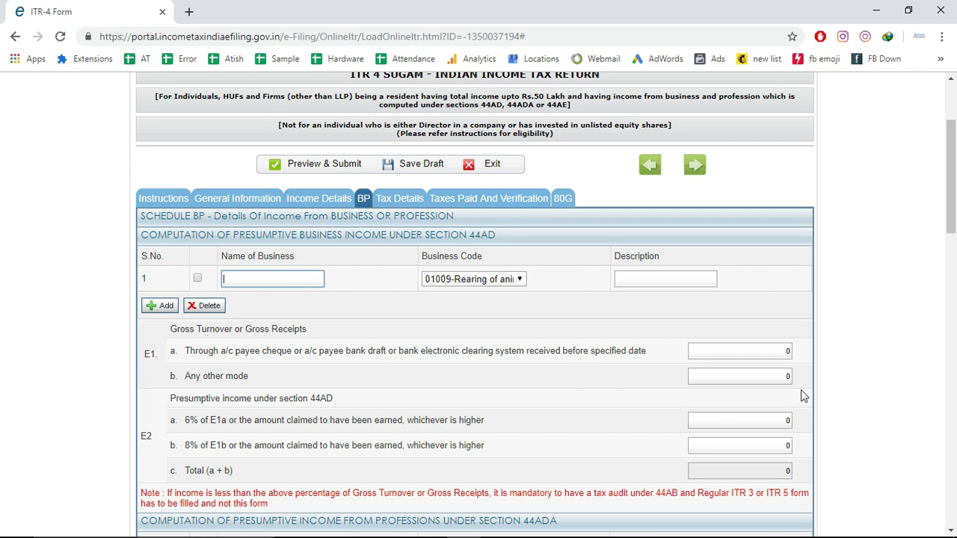
# Copy the 1500000 By Sales amount from Excel into E1b 'Any other mode'
pyautogui.moveTo(952, 219); pyautogui.dragTo(954, 245)
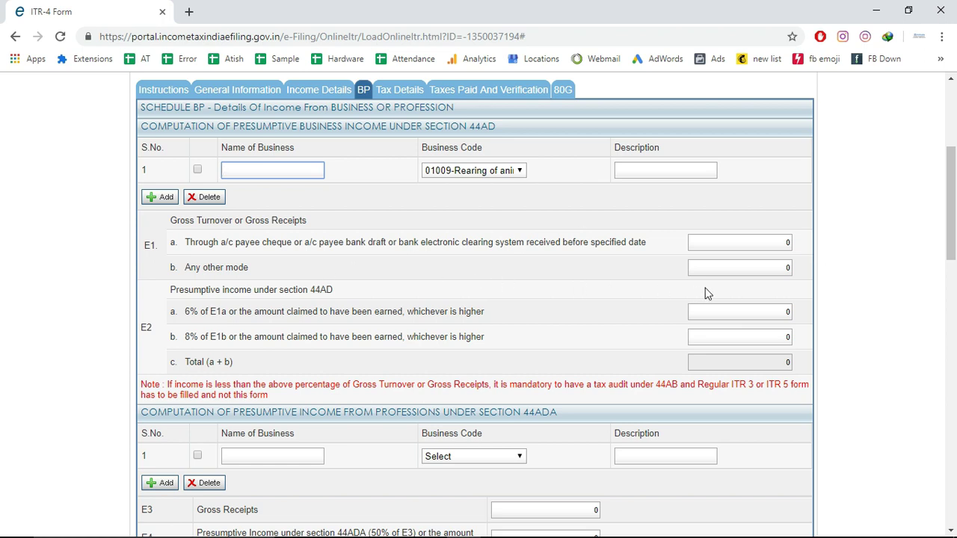
pyautogui.moveTo(747, 245); pyautogui.dragTo(806, 243)
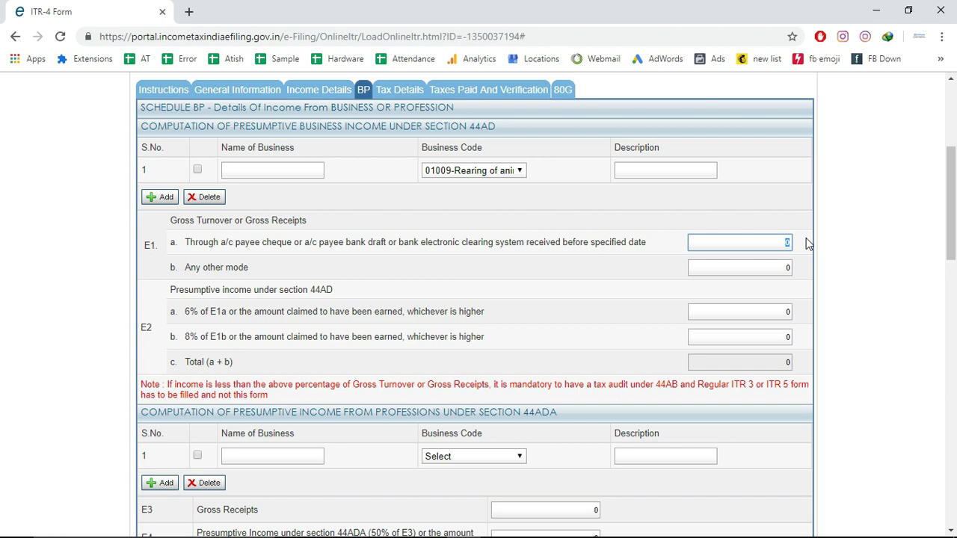
pyautogui.moveTo(772, 265); pyautogui.dragTo(798, 271)
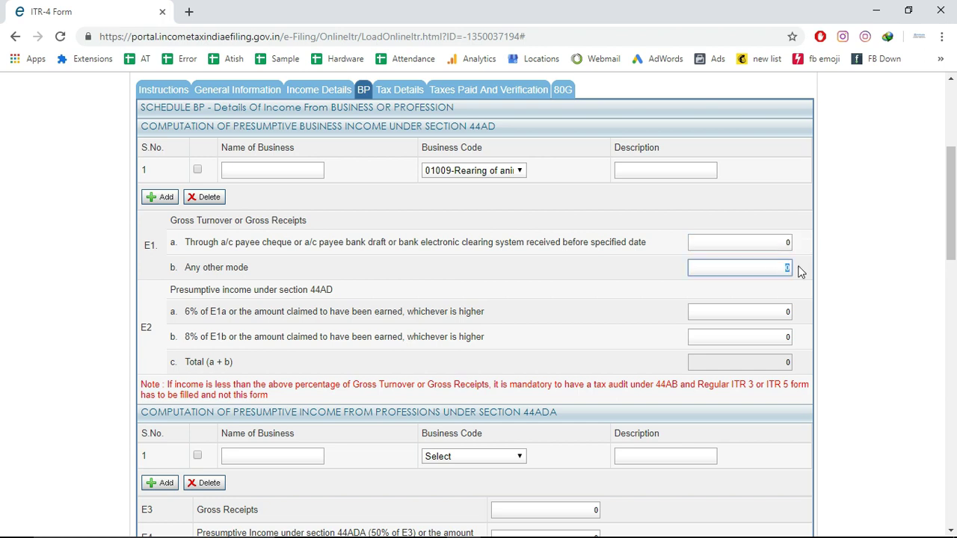
pyautogui.hotkey('alt', 'Tab')
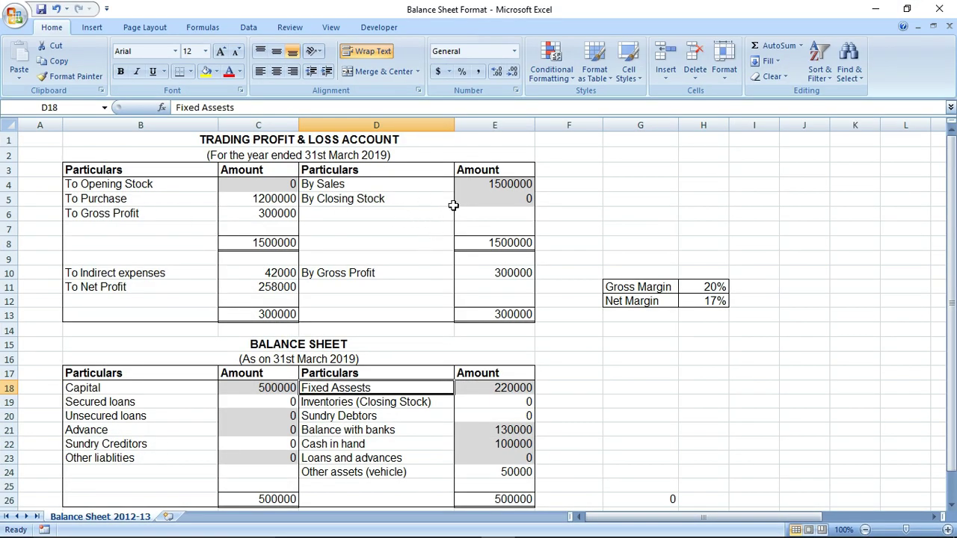
pyautogui.click(479, 190)
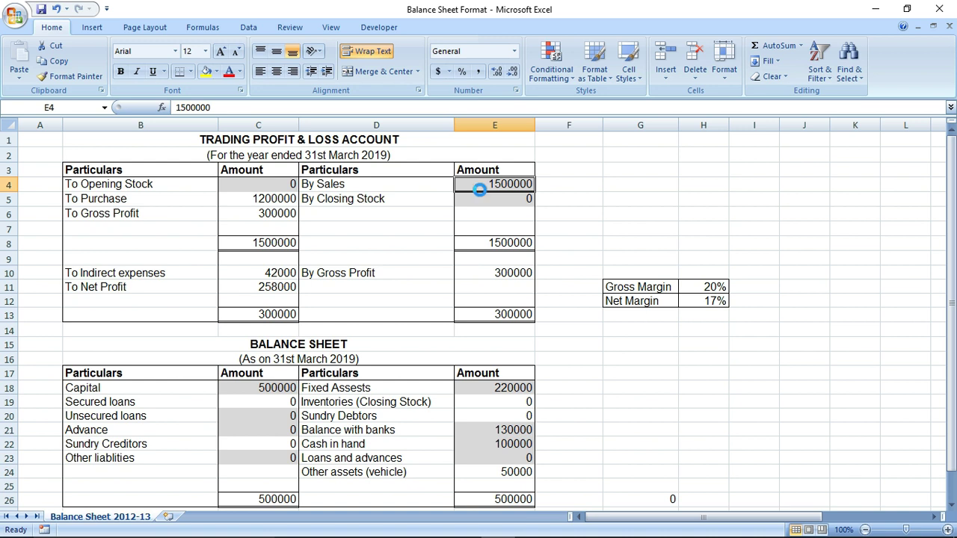
pyautogui.hotkey('ctrl', 'c')
pyautogui.hotkey('alt', 'Tab')
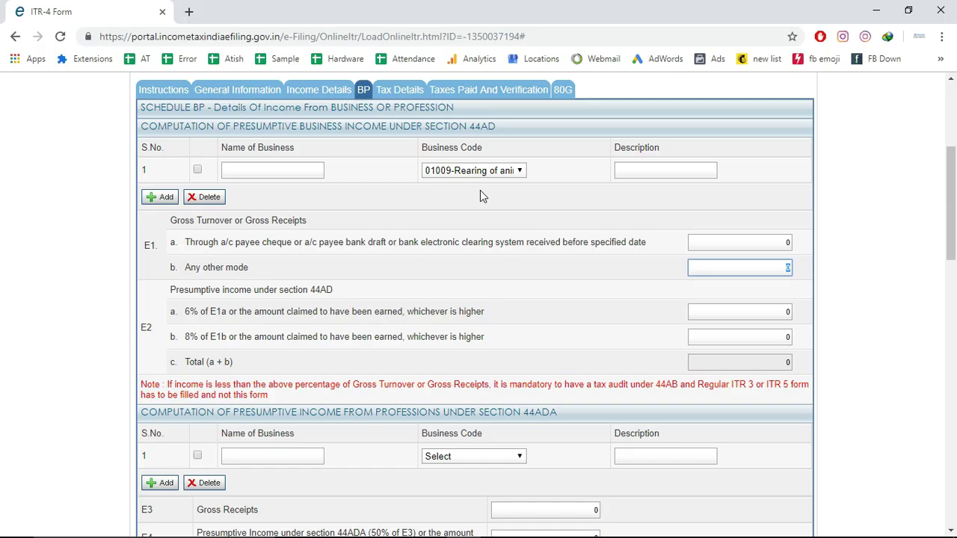
pyautogui.hotkey('ctrl', 'v')
pyautogui.click(645, 281)
pyautogui.click(762, 313)
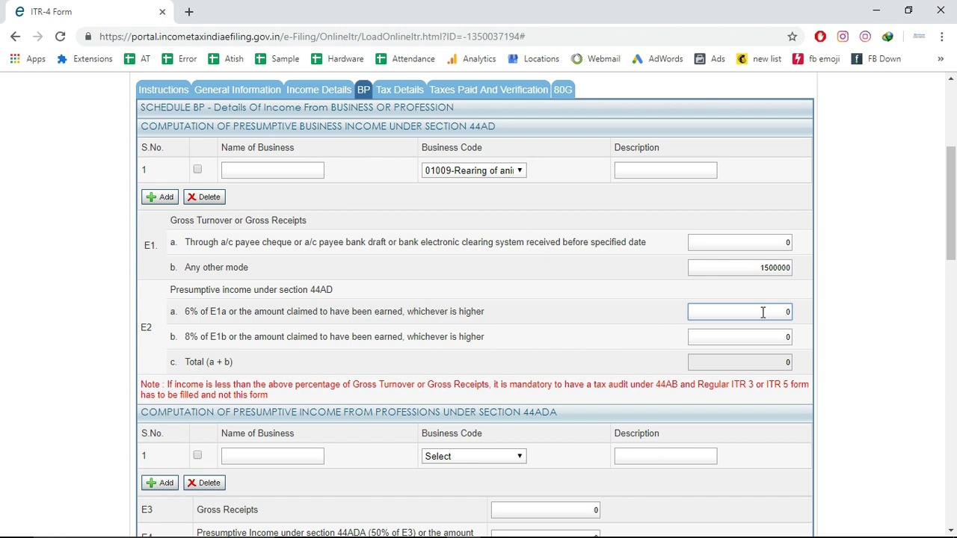
# Enter 258000 as the E2b presumptive income after checking the net profit in Excel
pyautogui.moveTo(769, 340); pyautogui.dragTo(806, 334)
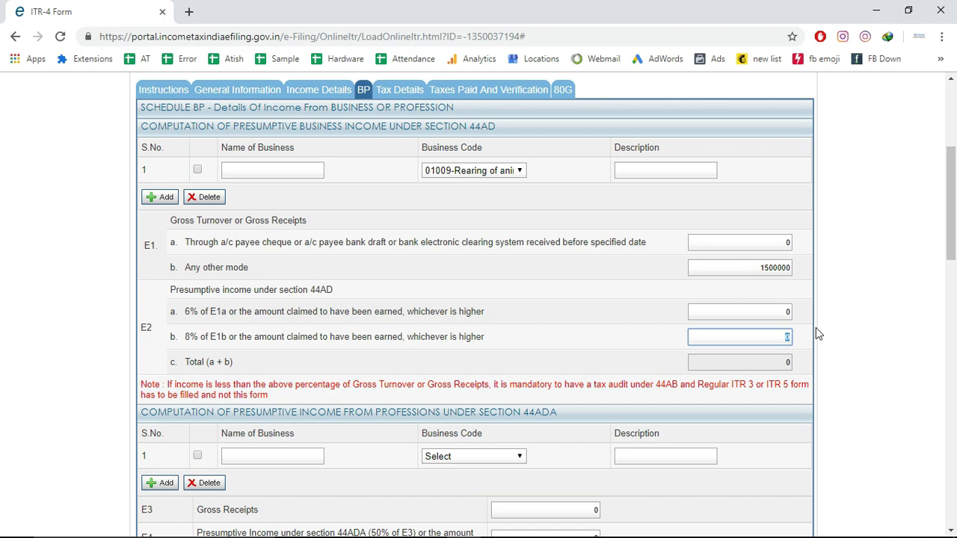
pyautogui.hotkey('alt', 'Tab')
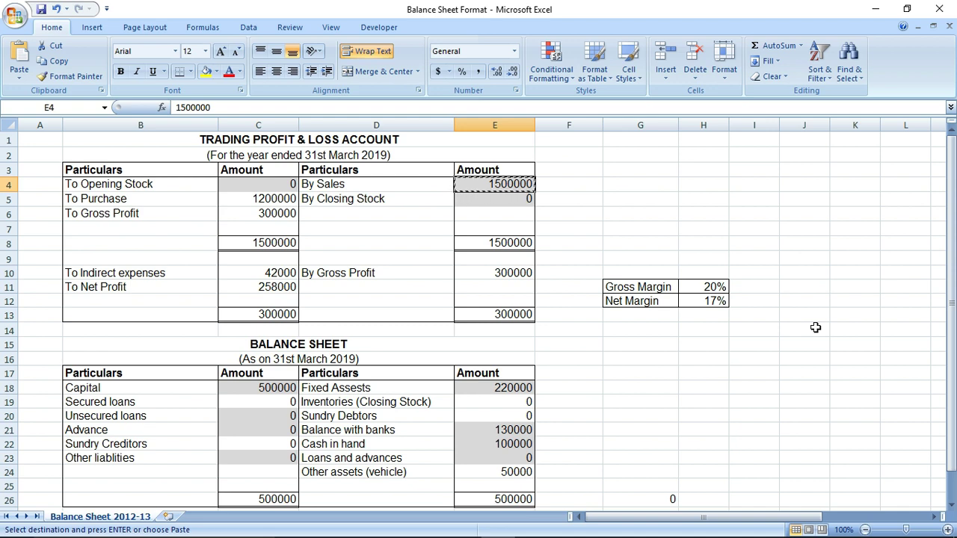
pyautogui.hotkey('alt', 'Tab')
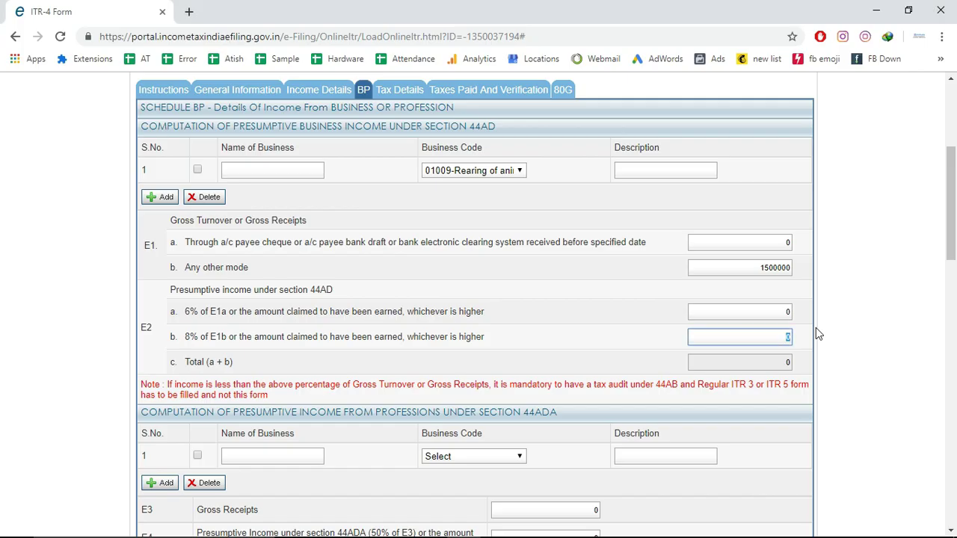
pyautogui.write('258000')
pyautogui.moveTo(952, 246); pyautogui.dragTo(954, 296)
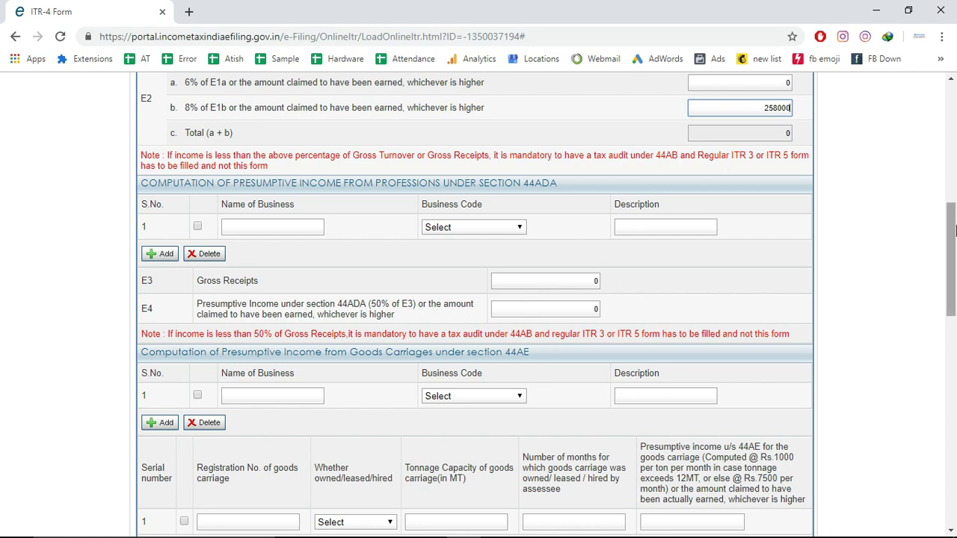
# Scroll past the GST turnover table to the Financial Particulars entries E11–E21
pyautogui.moveTo(956, 241); pyautogui.dragTo(955, 278)
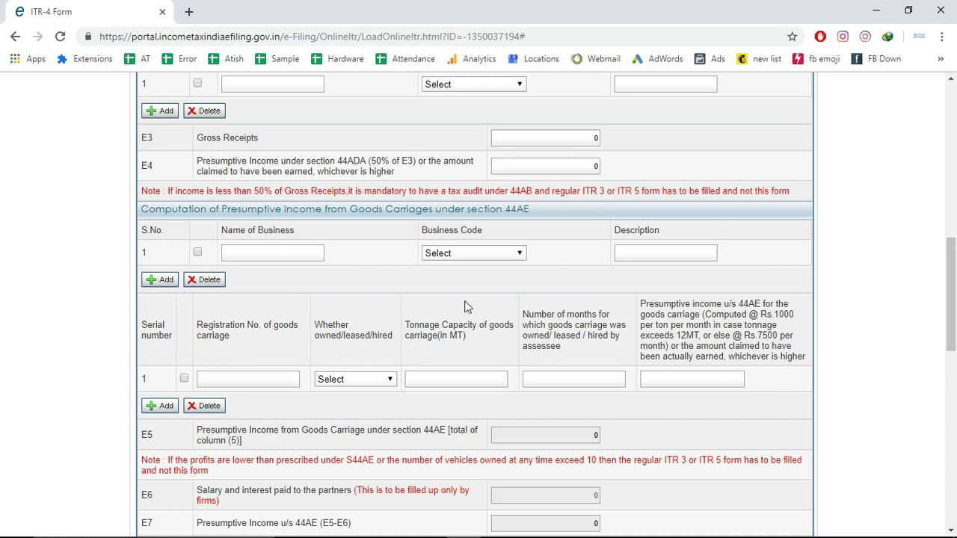
pyautogui.moveTo(954, 281); pyautogui.dragTo(953, 349)
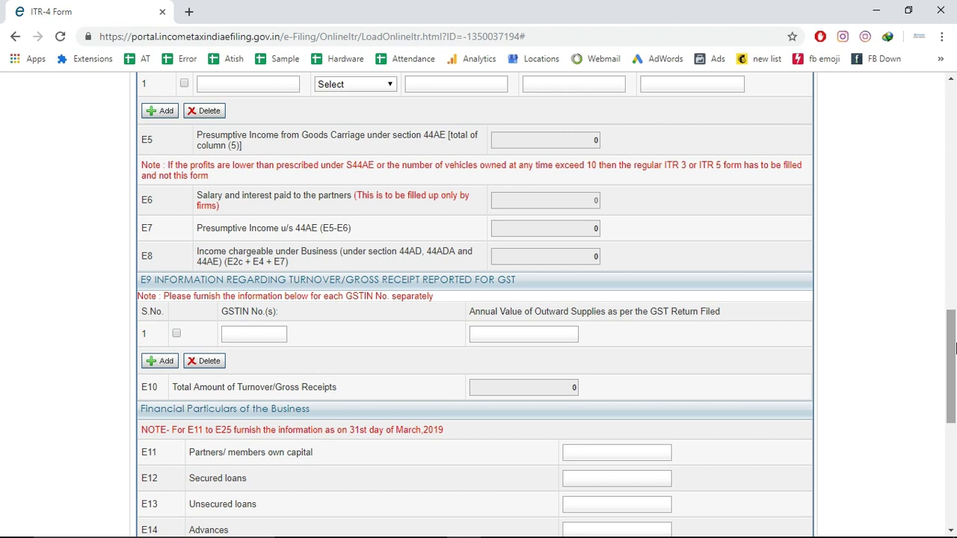
pyautogui.moveTo(953, 352); pyautogui.dragTo(953, 396)
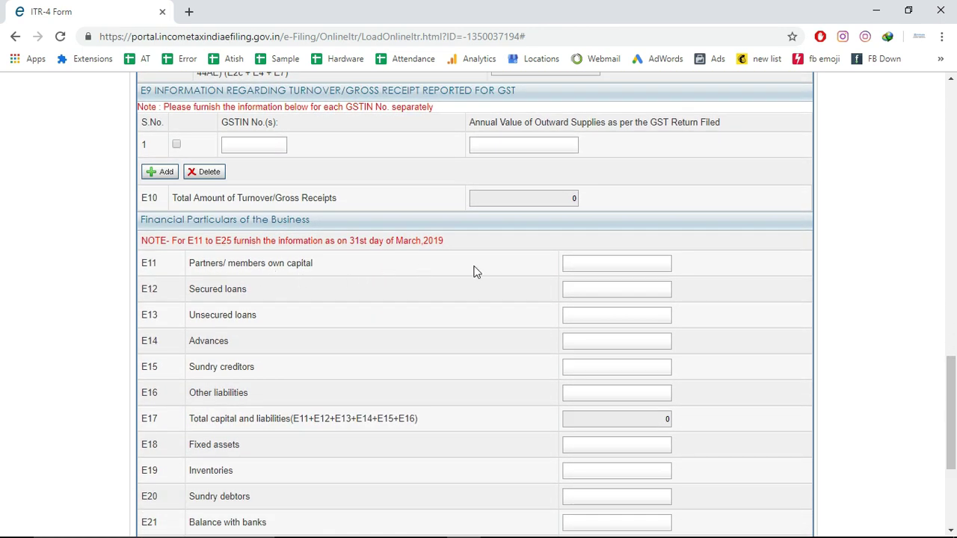
# Enter own capital 50000 in E11 and fixed assets 220000 in E18, checking the Excel sheet
pyautogui.click(663, 263)
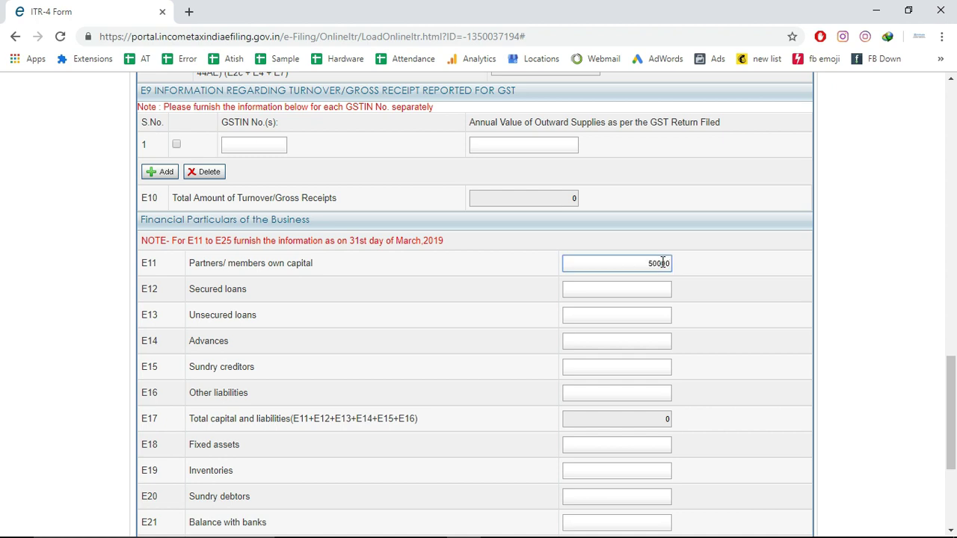
pyautogui.hotkey('alt', 'Tab')
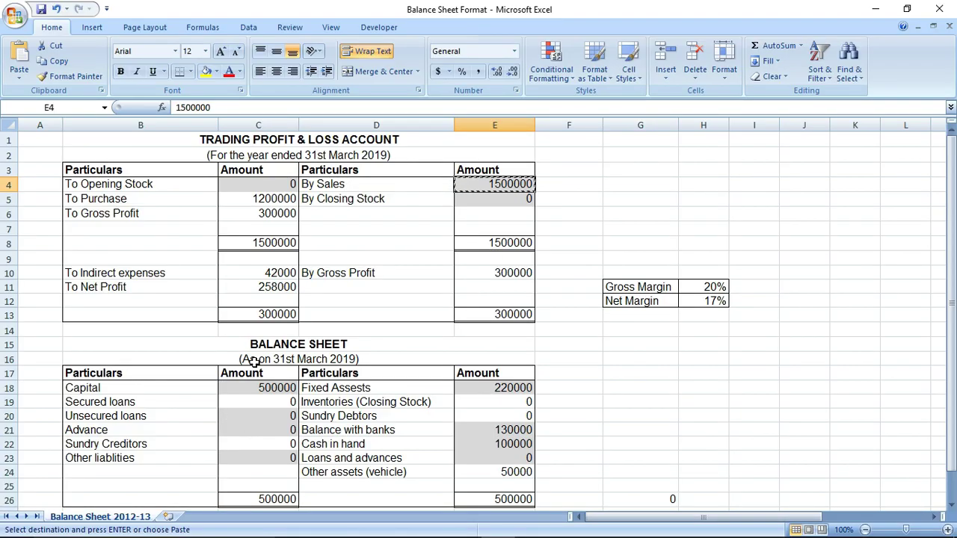
pyautogui.hotkey('alt', 'Tab')
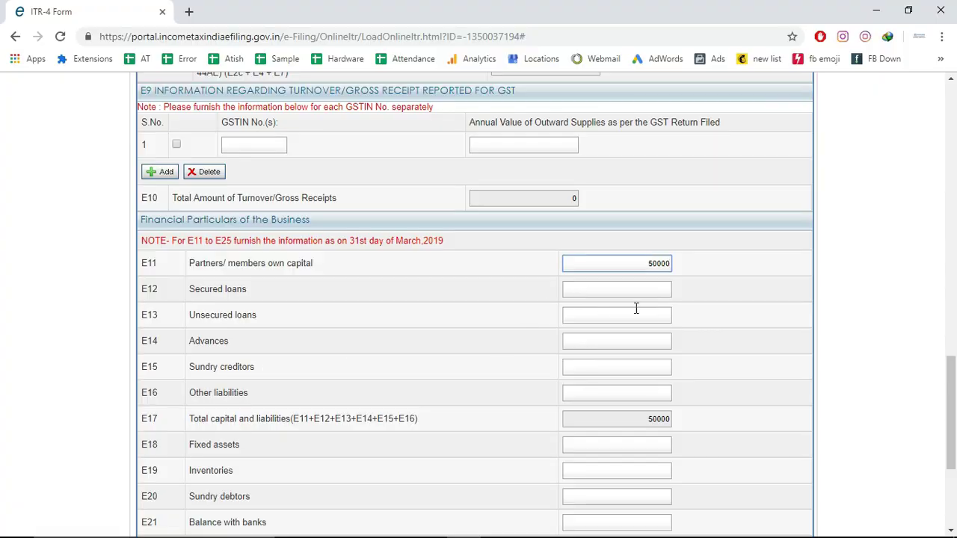
pyautogui.click(642, 365)
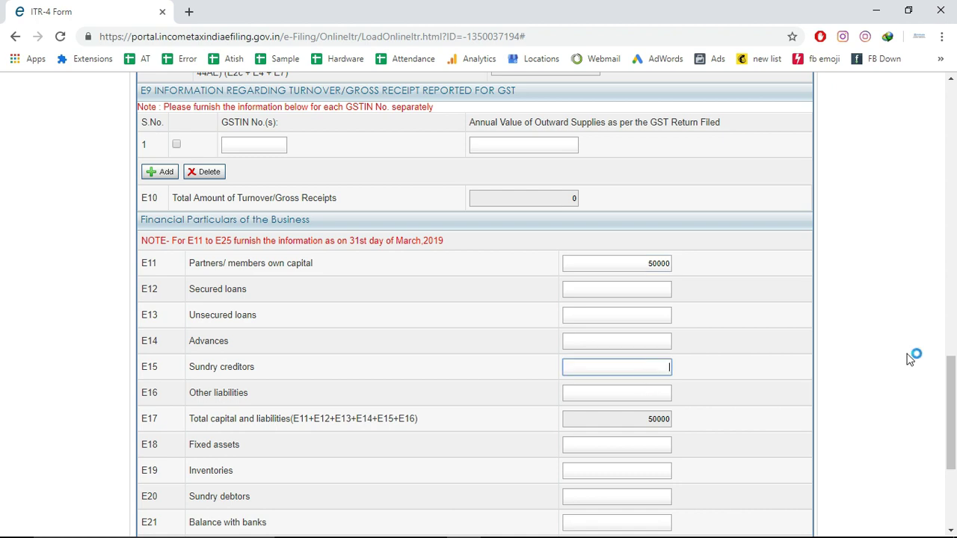
pyautogui.moveTo(953, 379); pyautogui.dragTo(953, 404)
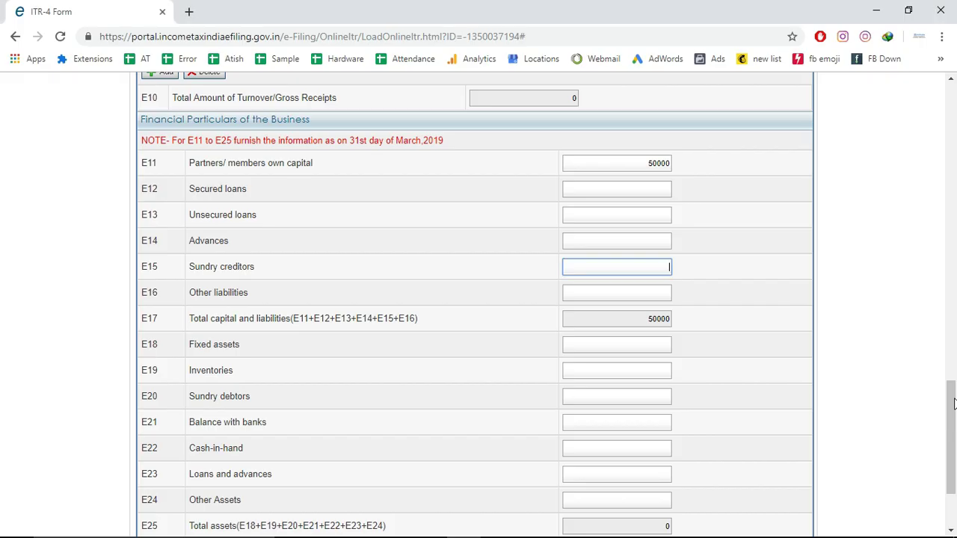
pyautogui.click(645, 348)
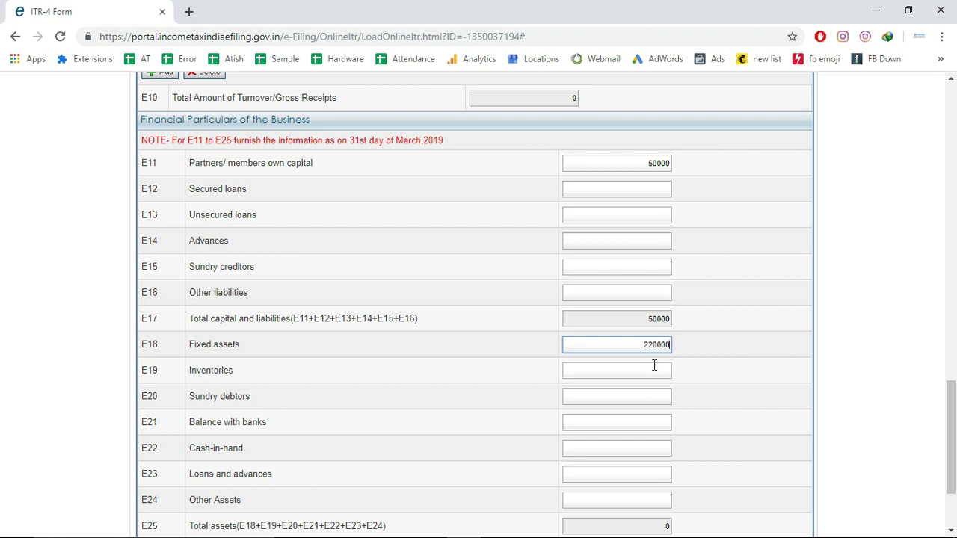
pyautogui.click(658, 368)
# Enter 130000 as the E21 balance with banks, verifying the figure in Excel
pyautogui.click(658, 398)
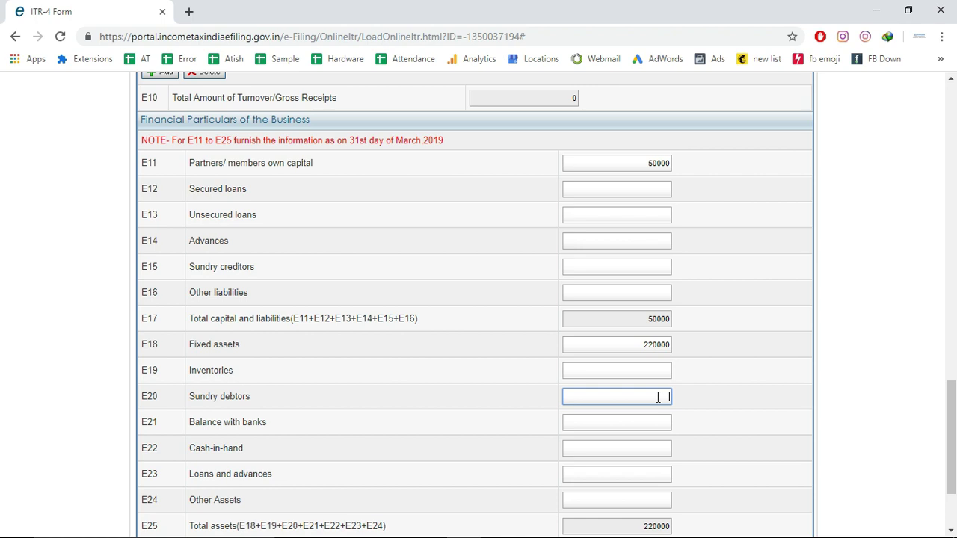
pyautogui.click(668, 421)
pyautogui.write('130000')
pyautogui.click(709, 428)
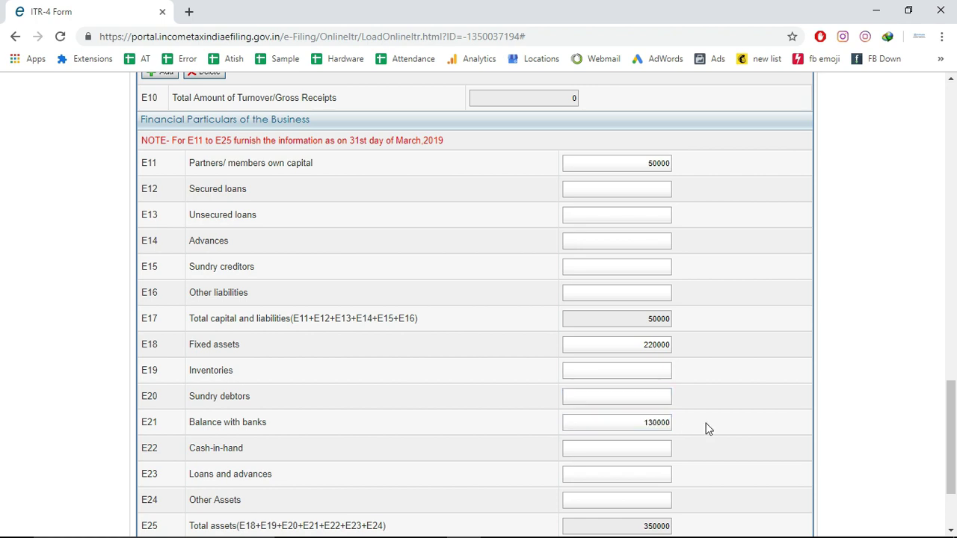
pyautogui.hotkey('alt', 'Tab')
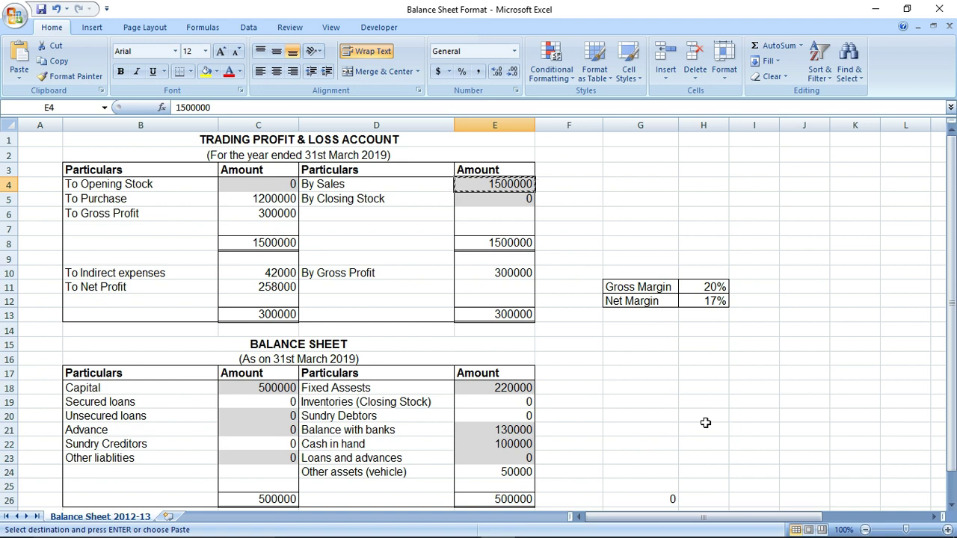
pyautogui.click(483, 430)
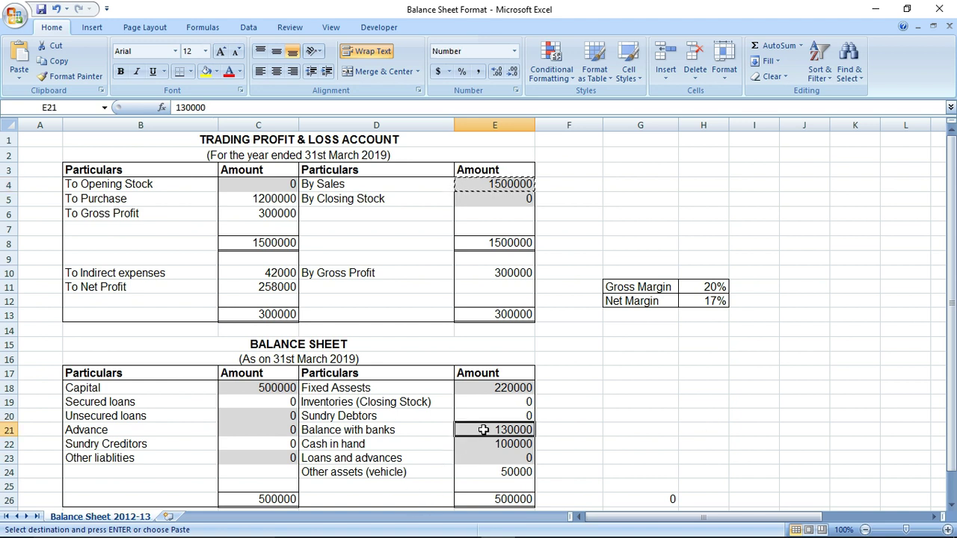
pyautogui.hotkey('alt', 'Tab')
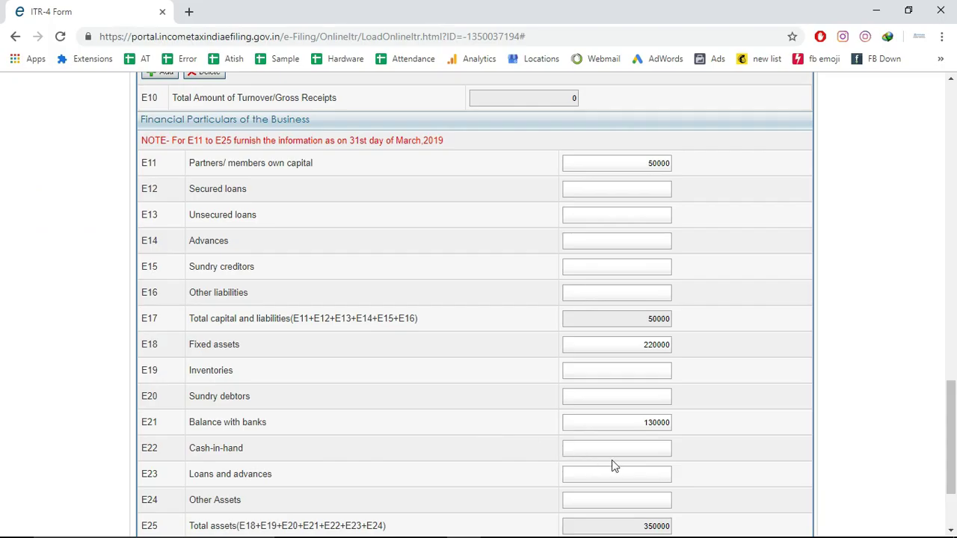
# Enter cash-in-hand 100000 in E22 and other assets 50000 in E24, making total assets 500000
pyautogui.click(664, 446)
pyautogui.hotkey('alt', 'Tab')
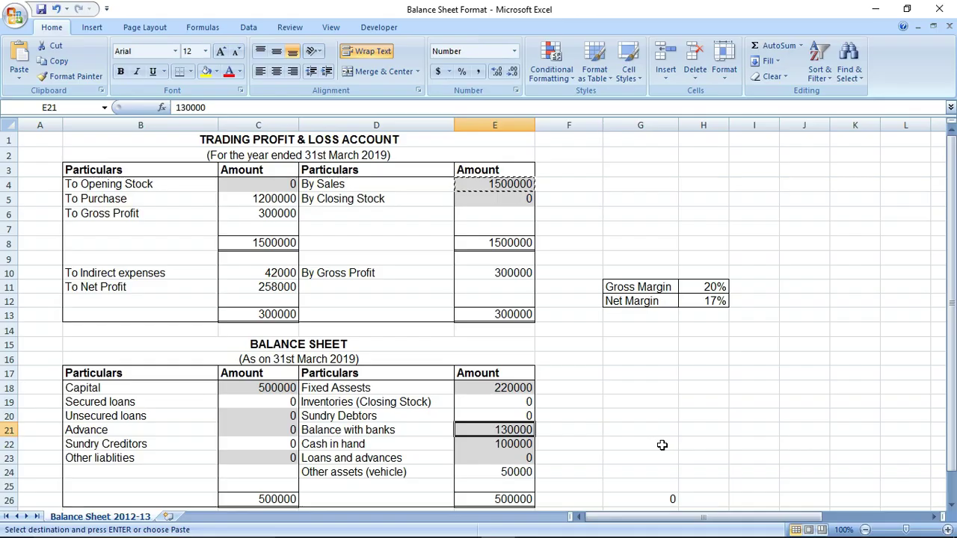
pyautogui.hotkey('alt', 'Tab')
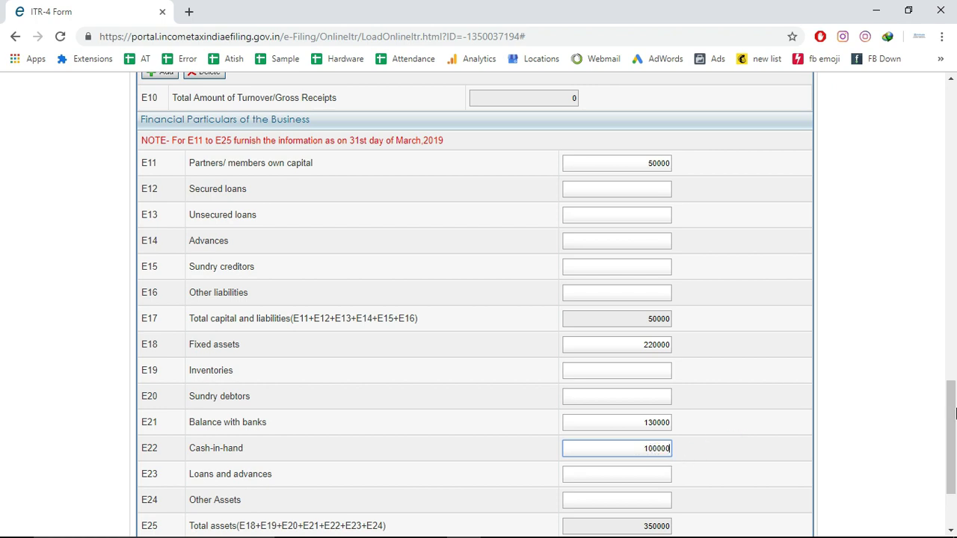
pyautogui.scroll(-2, 954, 433)
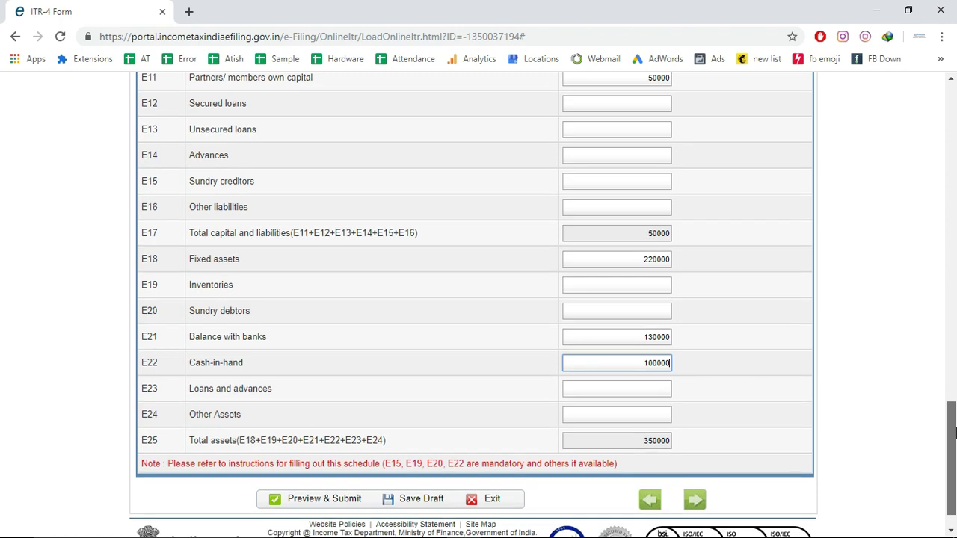
pyautogui.click(664, 412)
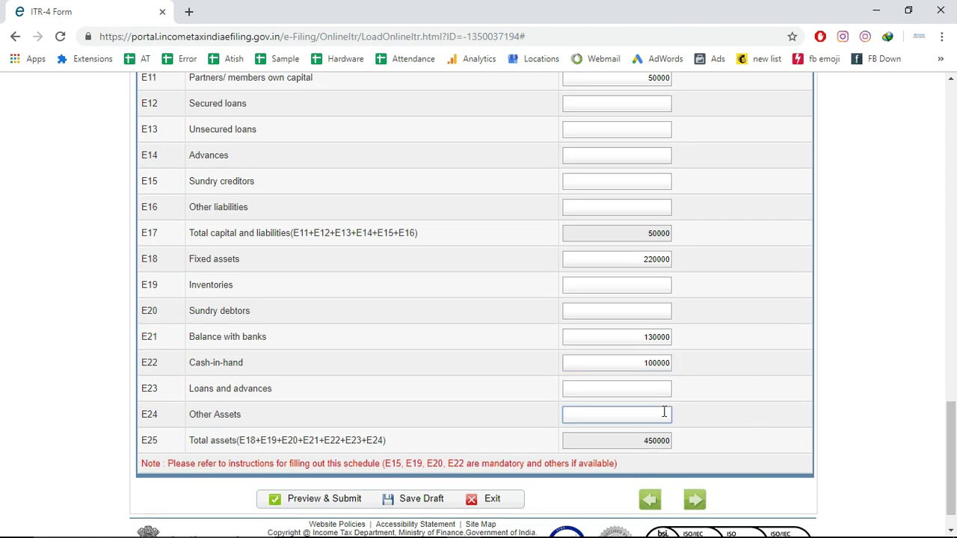
pyautogui.hotkey('alt', 'Tab')
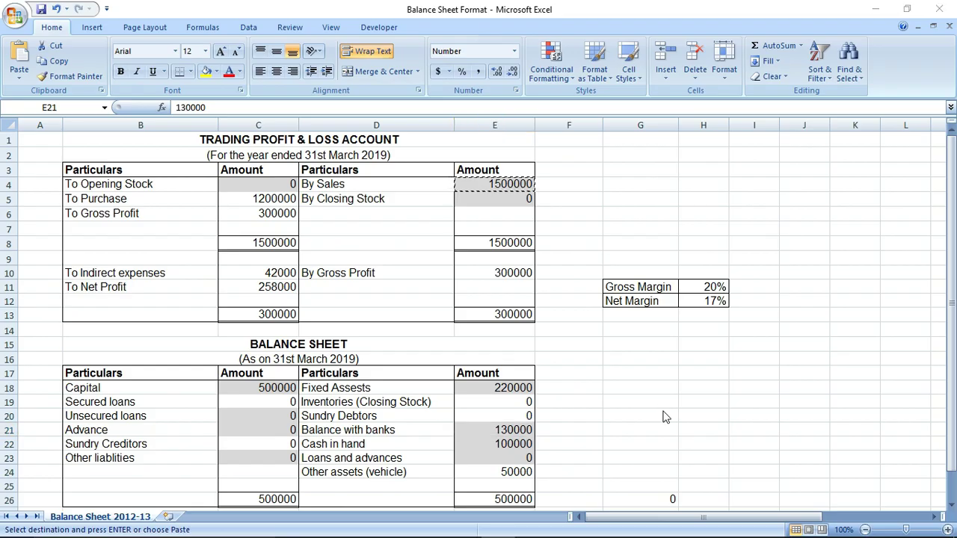
pyautogui.hotkey('alt', 'Tab')
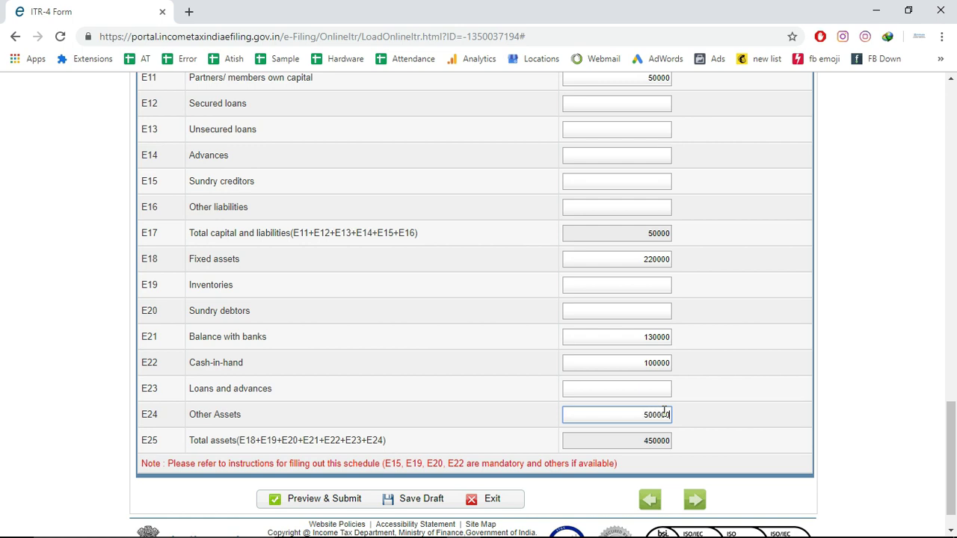
pyautogui.write('50000')
pyautogui.click(779, 412)
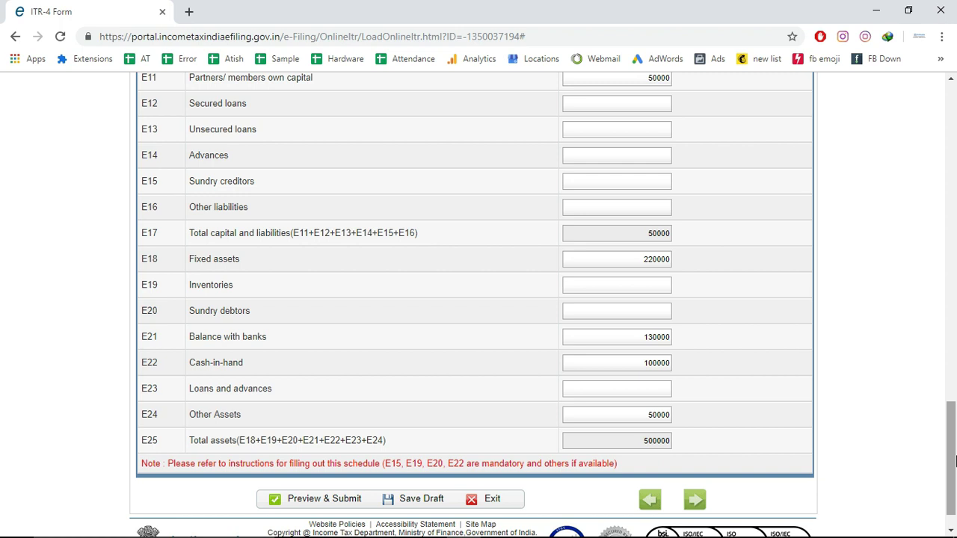
pyautogui.moveTo(953, 462); pyautogui.dragTo(954, 472)
# Save the return as a draft and go to the Income Details section
pyautogui.click(424, 471)
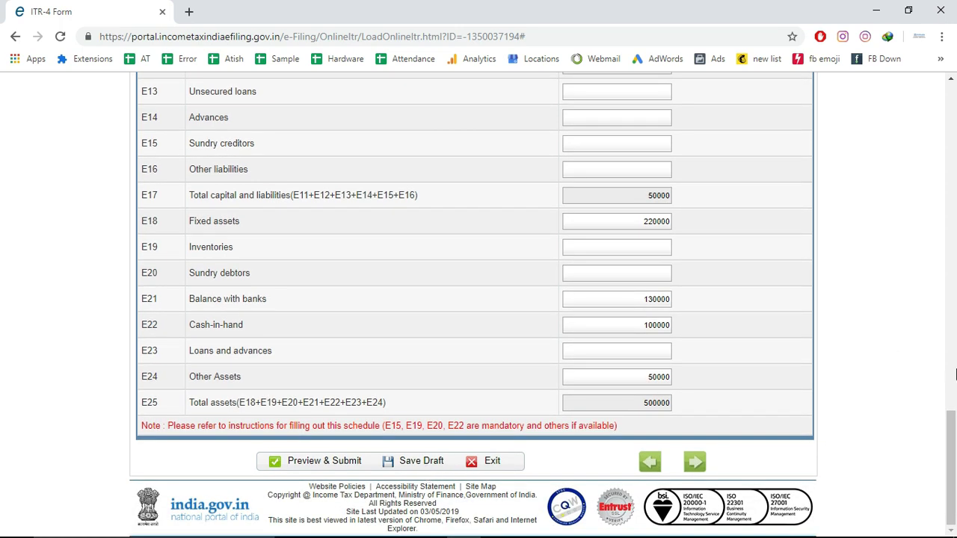
pyautogui.moveTo(952, 468); pyautogui.dragTo(953, 97)
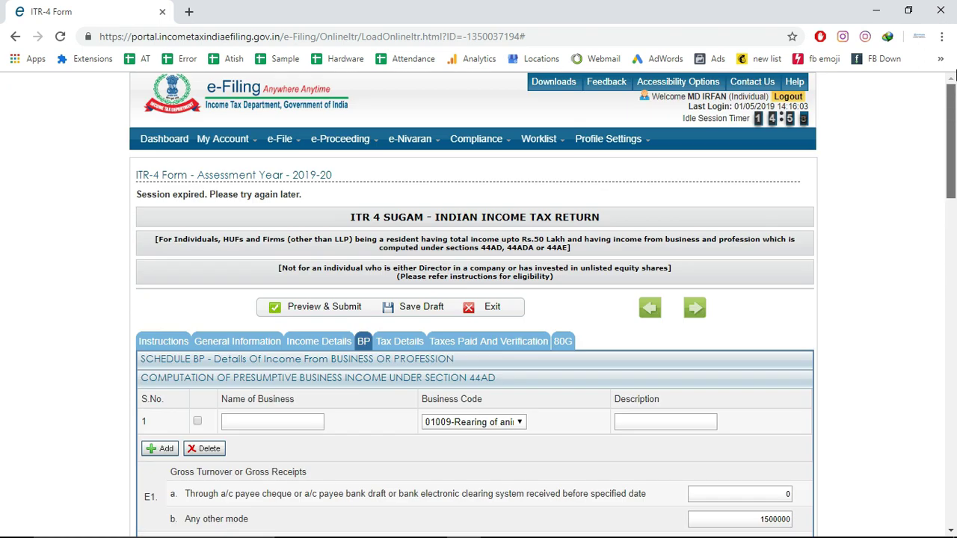
pyautogui.click(315, 340)
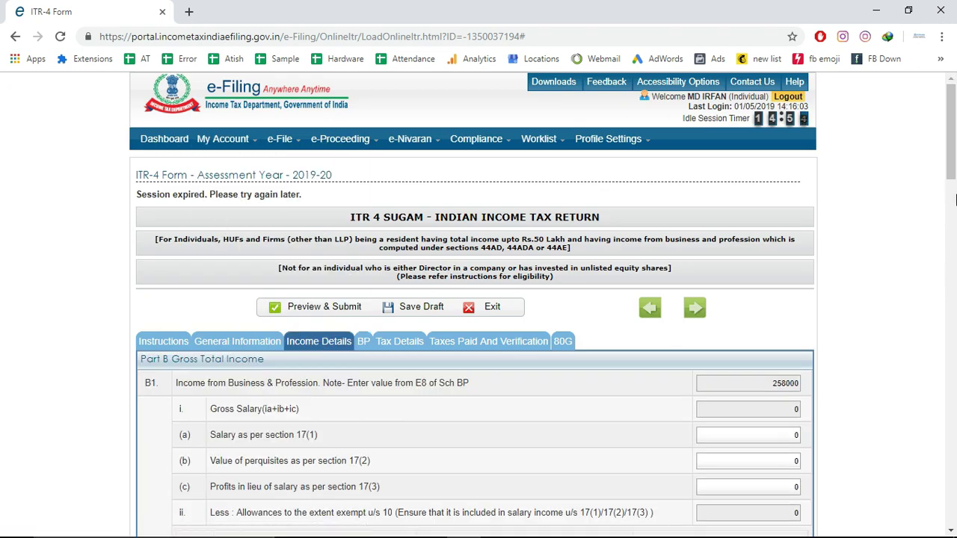
pyautogui.moveTo(954, 176); pyautogui.dragTo(954, 214)
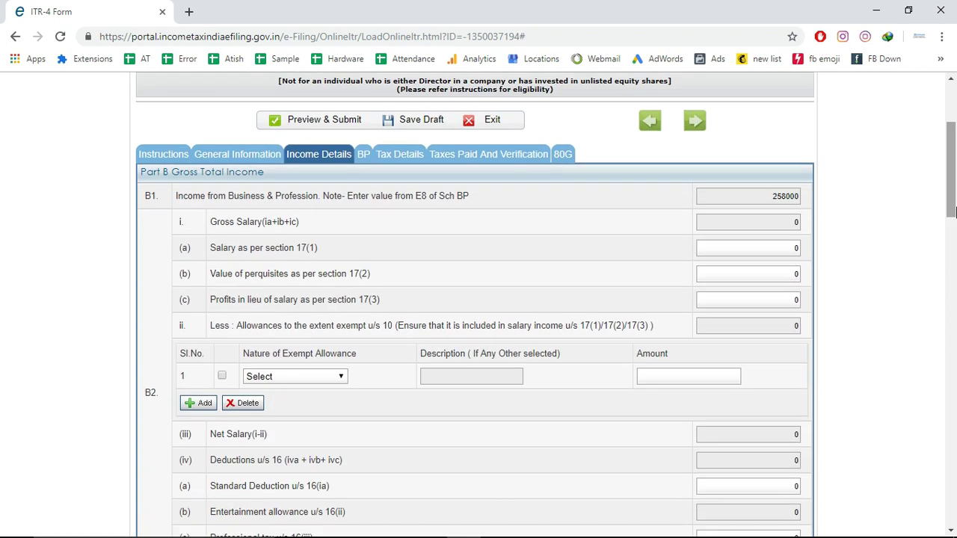
# Enter 240000 as salary under section 17(1) so gross and net salary update
pyautogui.click(786, 248)
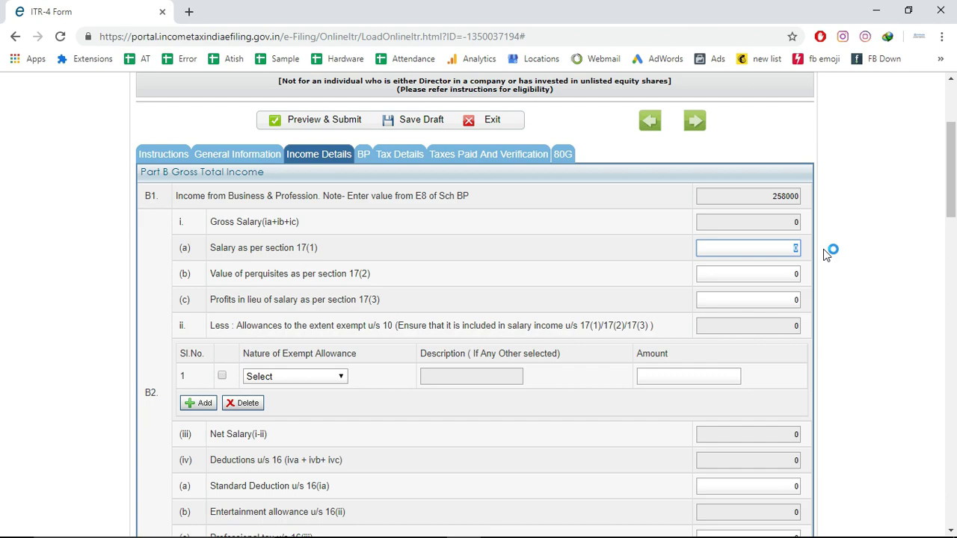
pyautogui.hotkey('alt', 'Tab')
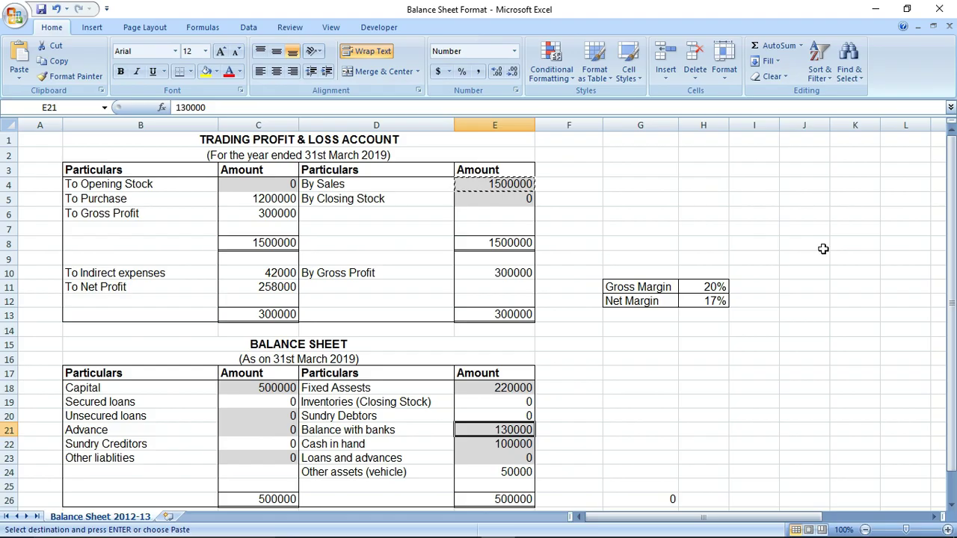
pyautogui.hotkey('alt', 'Tab')
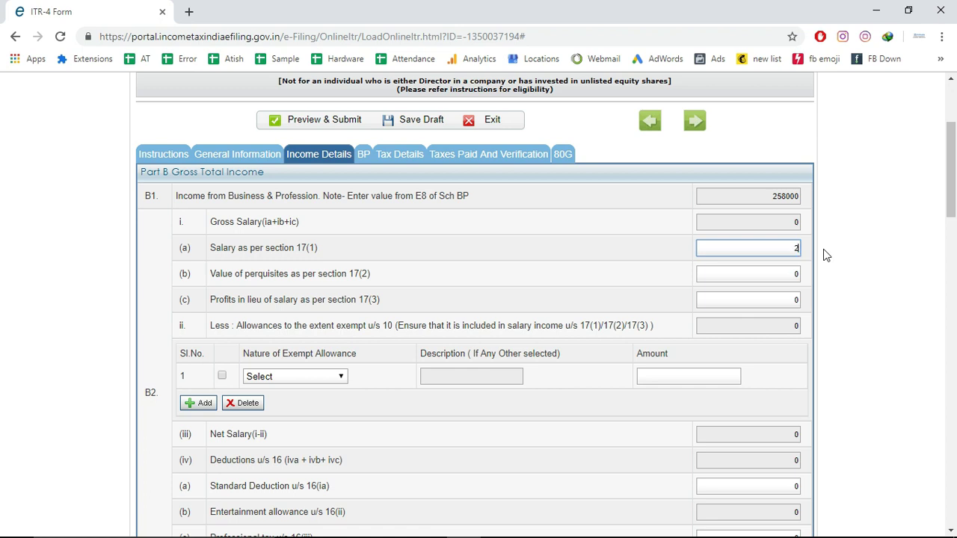
pyautogui.write('0000')
pyautogui.click(825, 255)
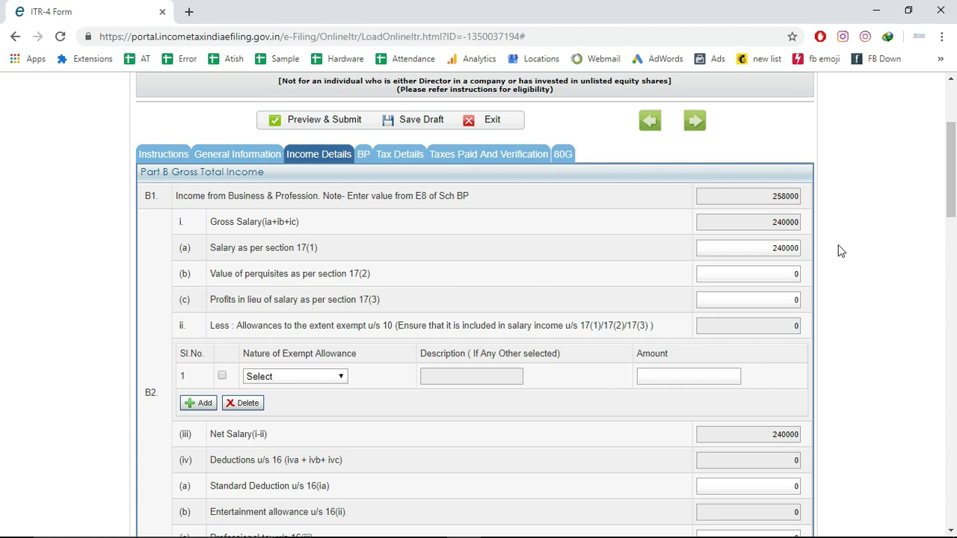
pyautogui.moveTo(956, 182); pyautogui.dragTo(954, 261)
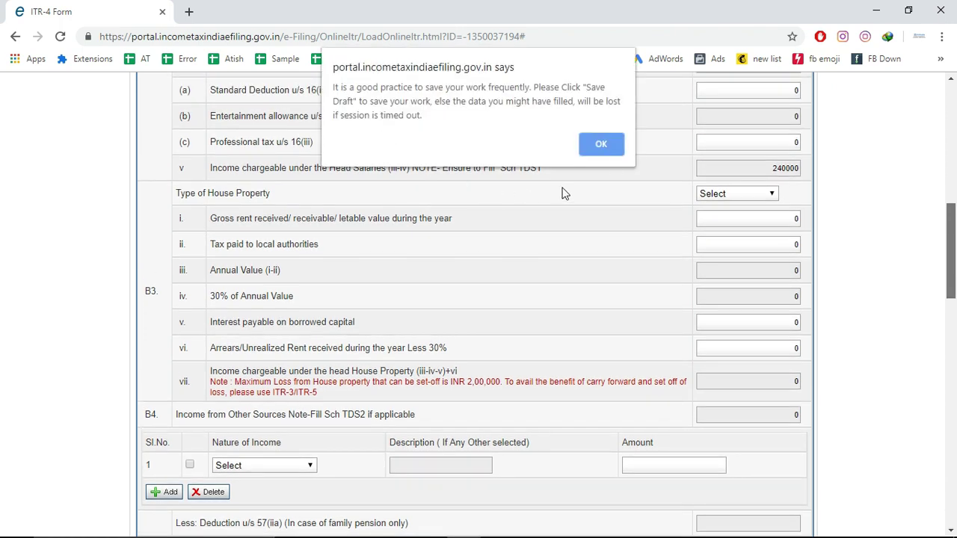
pyautogui.click(602, 144)
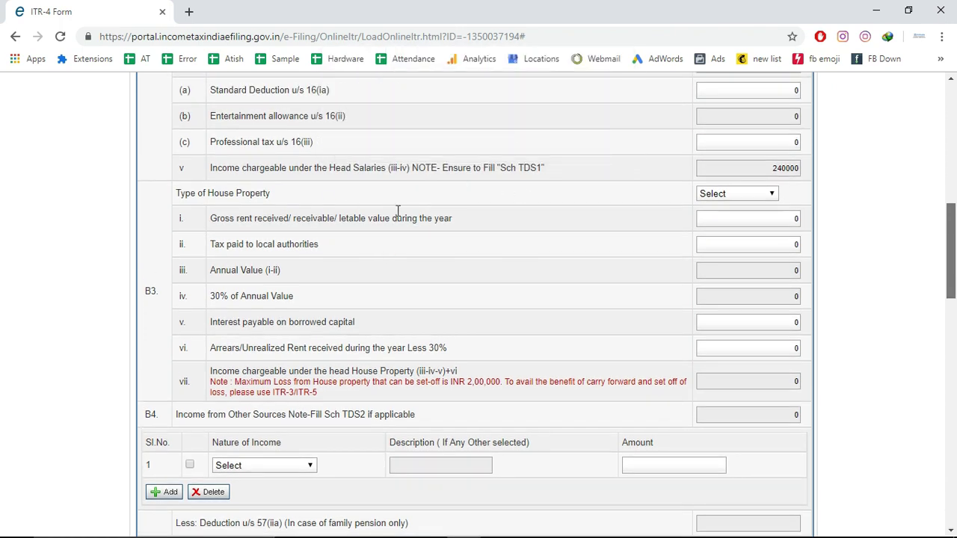
pyautogui.moveTo(954, 265); pyautogui.dragTo(955, 303)
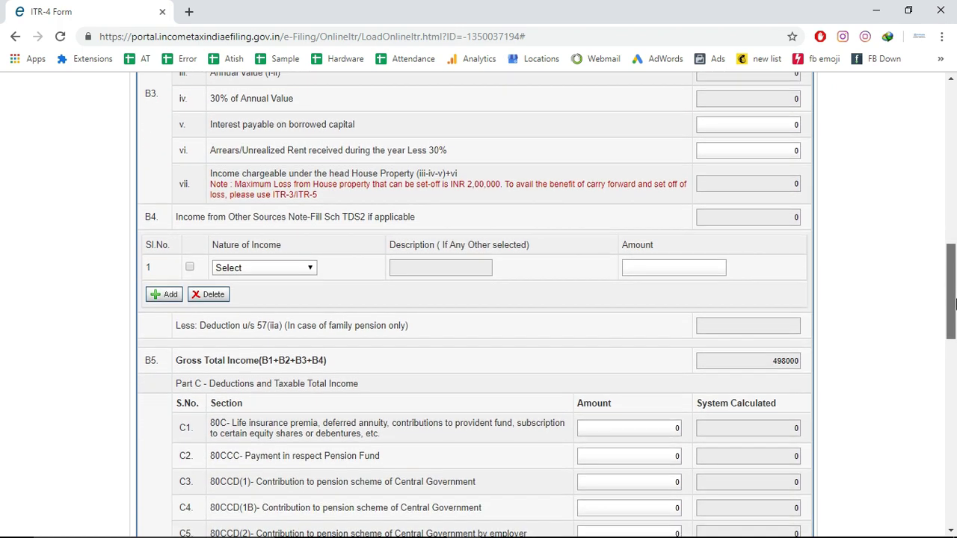
pyautogui.moveTo(955, 302); pyautogui.dragTo(955, 298)
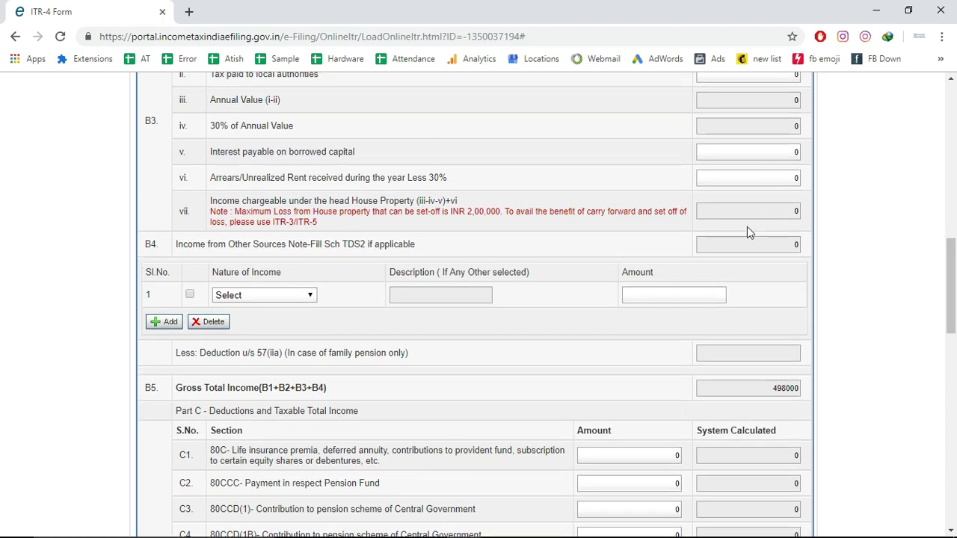
# Add 'Interest from Saving Account' of 10000 in B4 Other Sources, giving Gross Total Income 508000
pyautogui.click(783, 174)
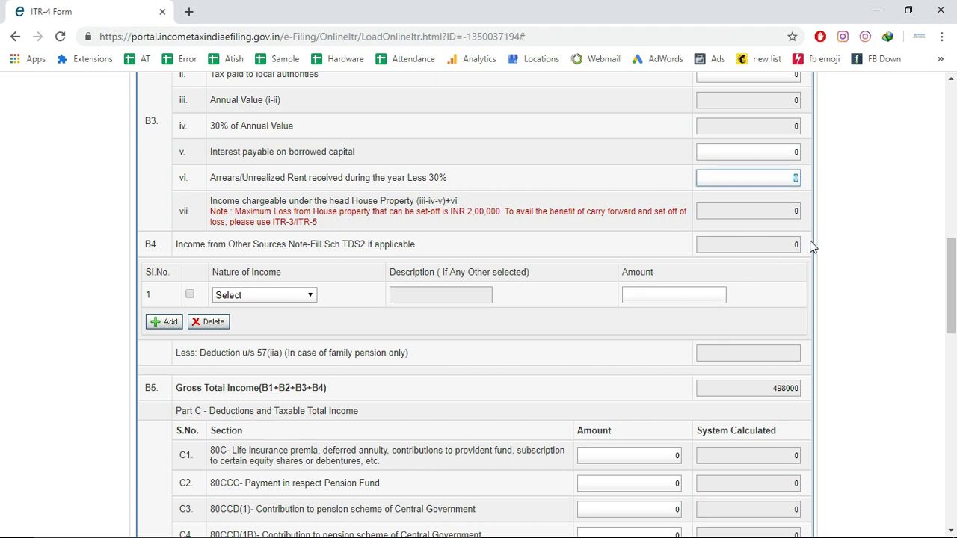
pyautogui.moveTo(954, 287); pyautogui.dragTo(954, 282)
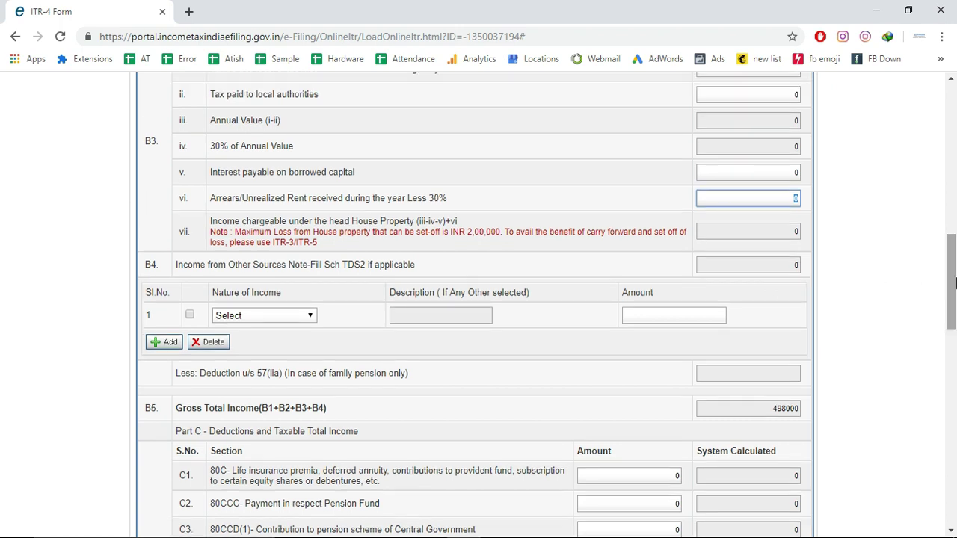
pyautogui.click(270, 317)
pyautogui.click(270, 315)
pyautogui.click(270, 315)
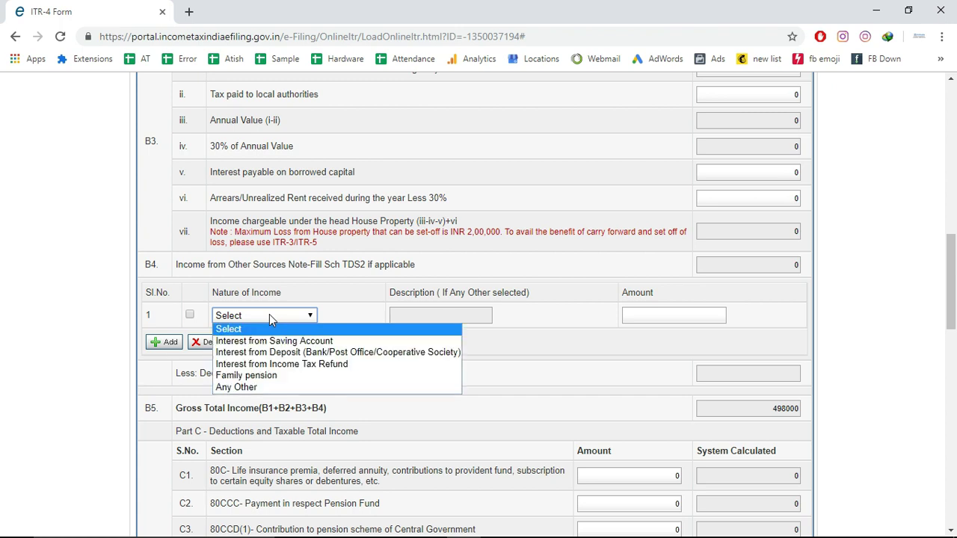
pyautogui.click(255, 344)
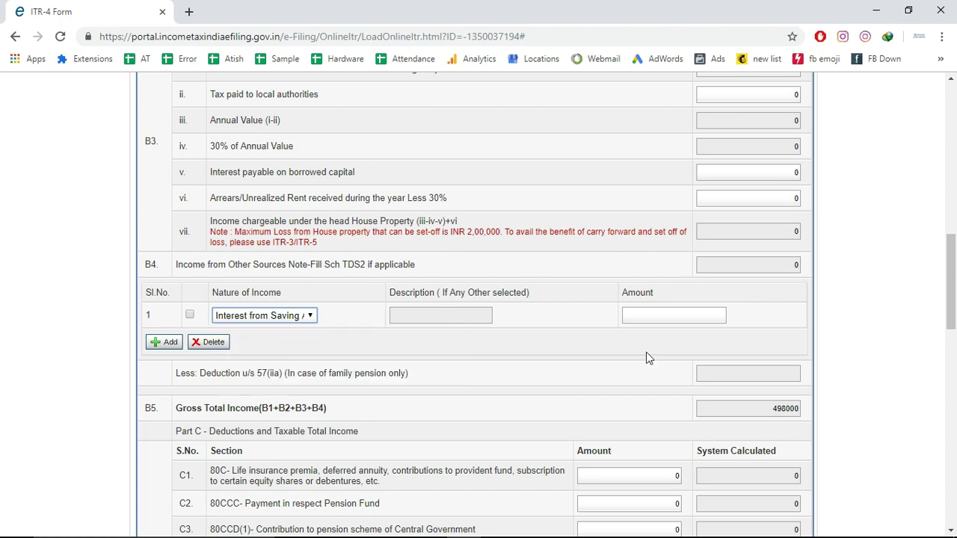
pyautogui.click(674, 317)
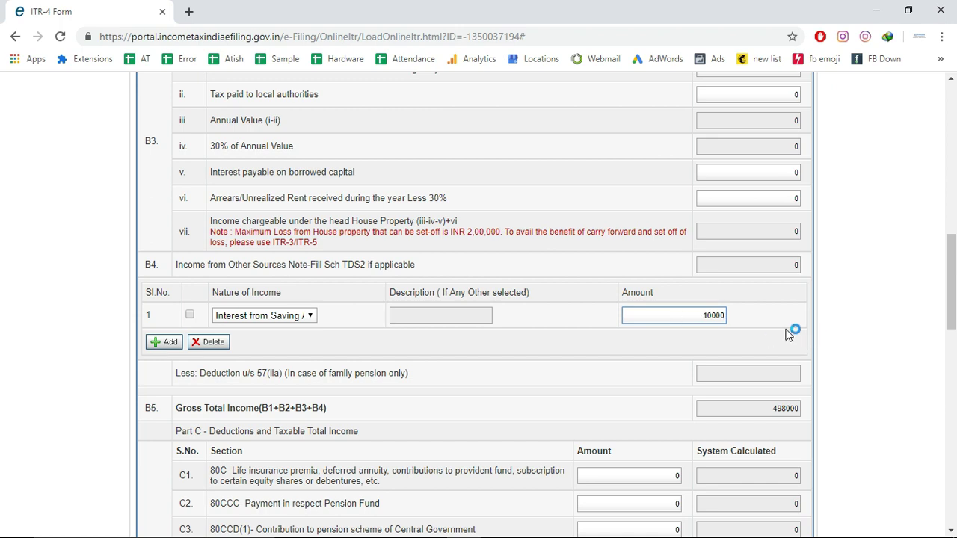
pyautogui.click(912, 331)
pyautogui.moveTo(953, 302); pyautogui.dragTo(955, 210)
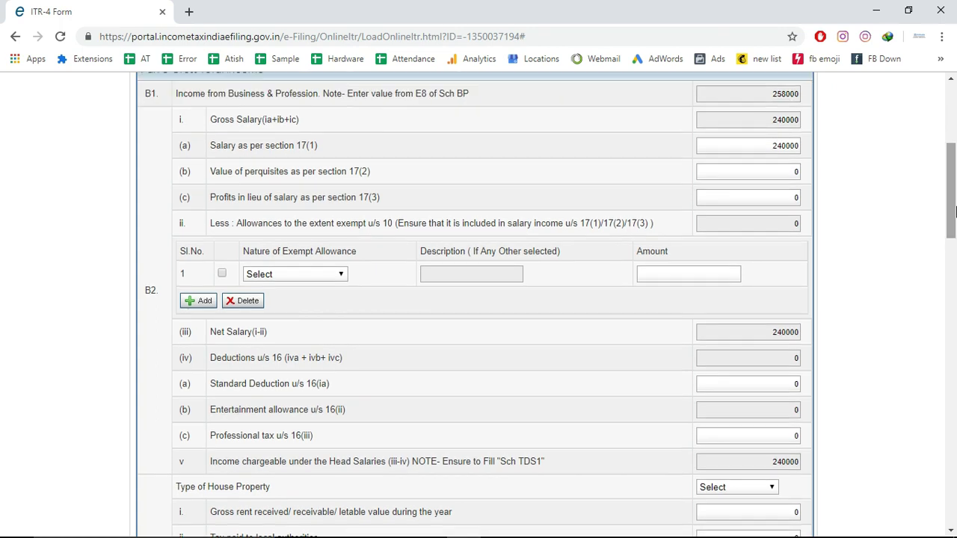
# Replace the 240000 section 17(1) salary with 230000, bringing Gross Total Income to 498000
pyautogui.click(781, 146)
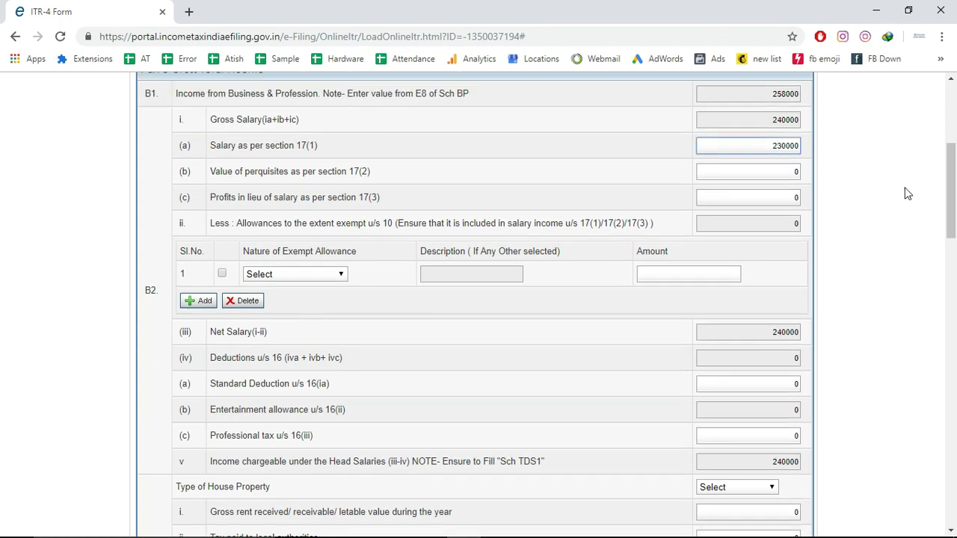
pyautogui.moveTo(951, 207); pyautogui.dragTo(954, 353)
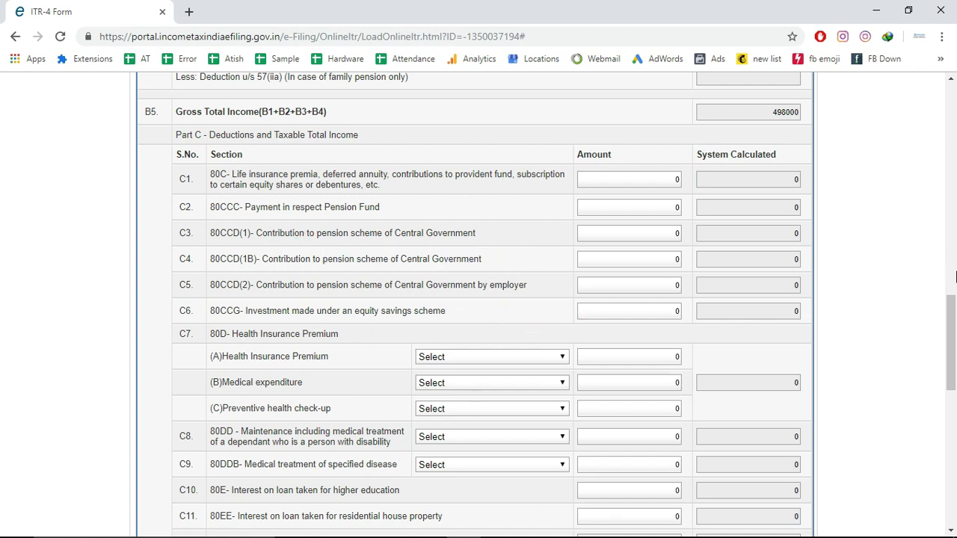
# Enter 10000 in the C15 80TTA deduction, reducing taxable income to 488000 and tax due to 12745
pyautogui.moveTo(954, 306); pyautogui.dragTo(954, 439)
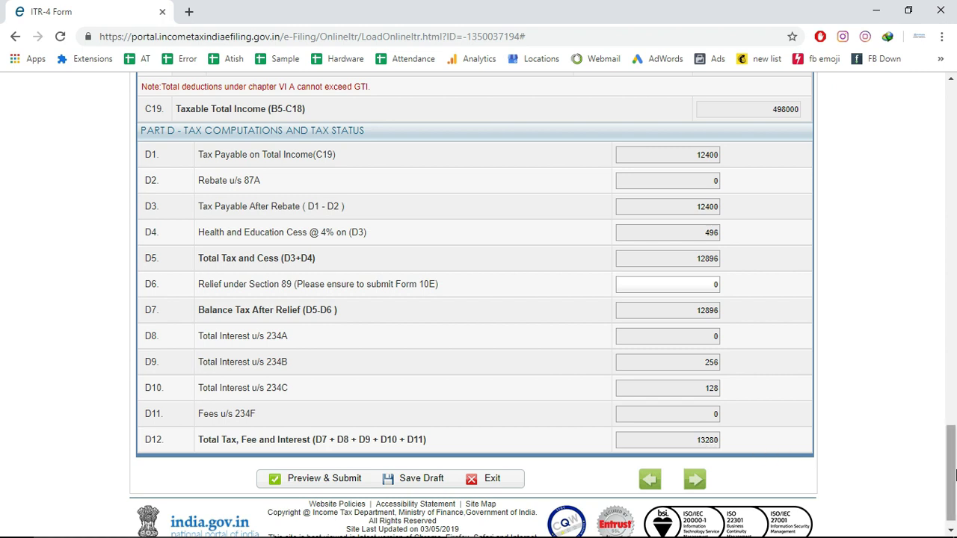
pyautogui.moveTo(954, 475); pyautogui.dragTo(954, 423)
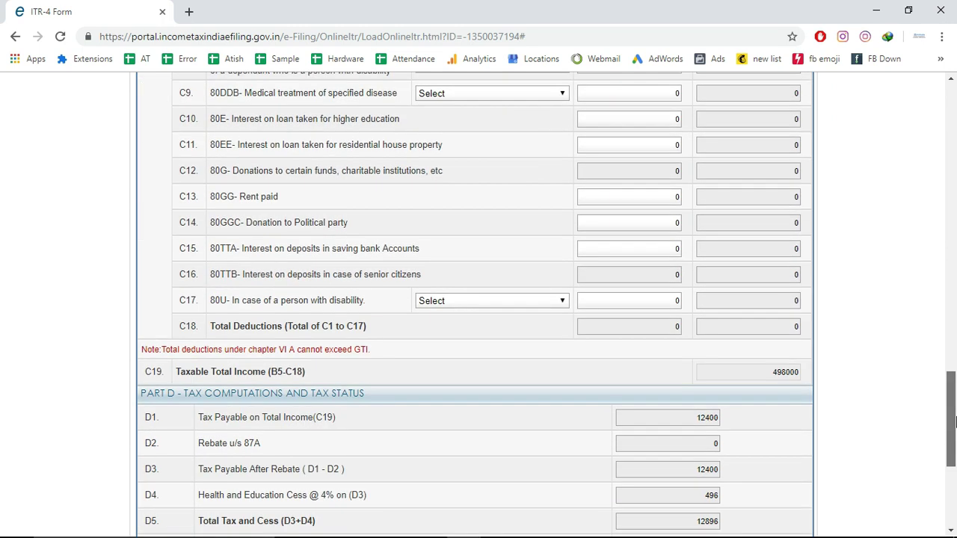
pyautogui.click(674, 249)
pyautogui.write('10000')
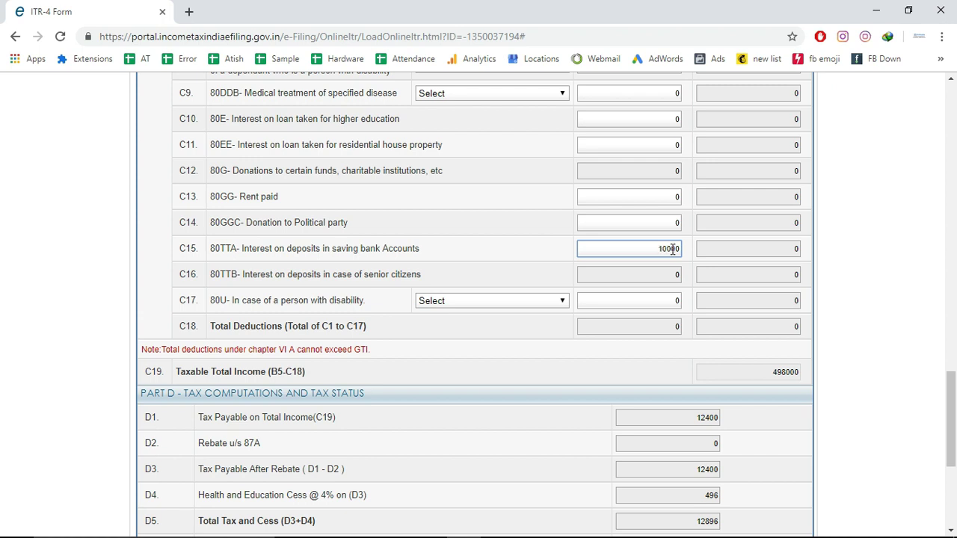
pyautogui.click(923, 332)
pyautogui.moveTo(954, 415); pyautogui.dragTo(954, 463)
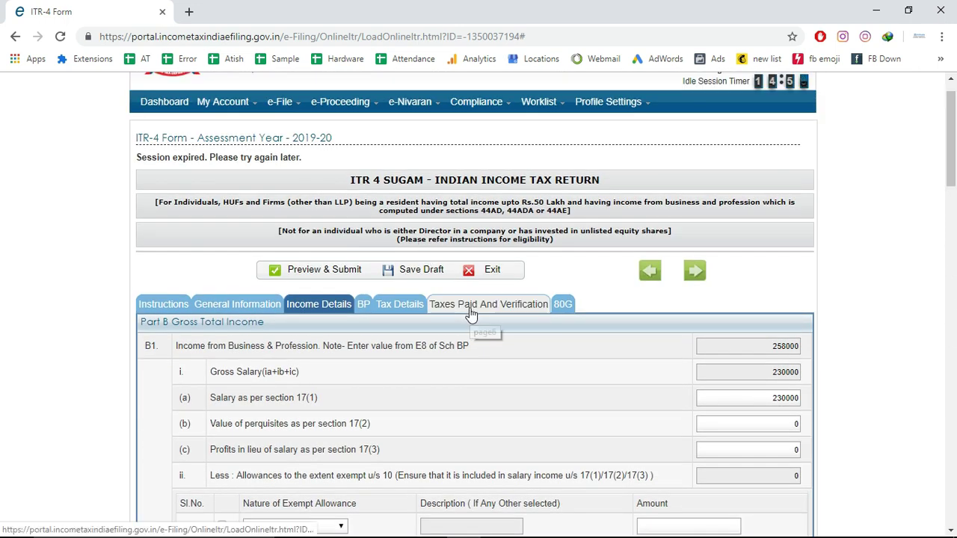
# Review the 12750 D18 amount payable under Taxes Paid and Verification, then launch e-Pay Tax
pyautogui.click(471, 306)
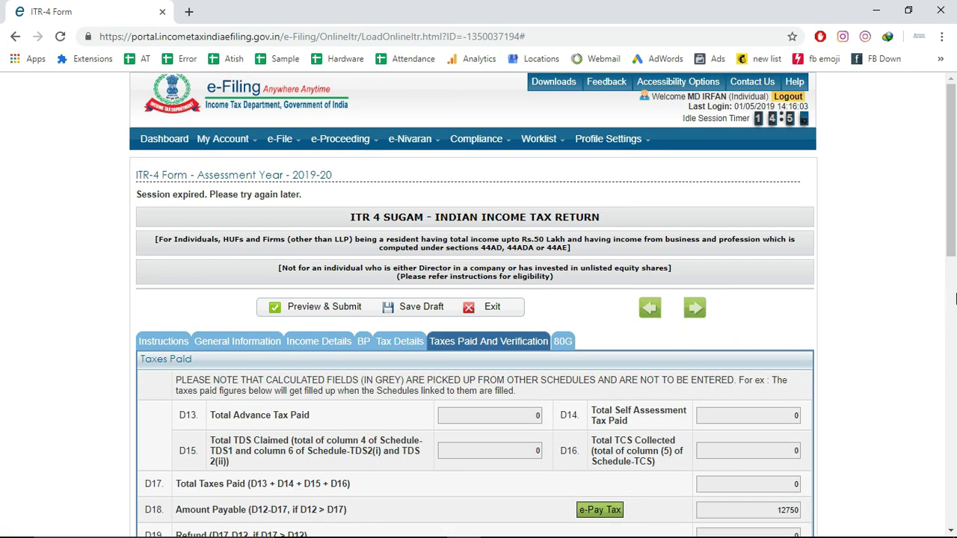
pyautogui.scroll(-3, 676, 298)
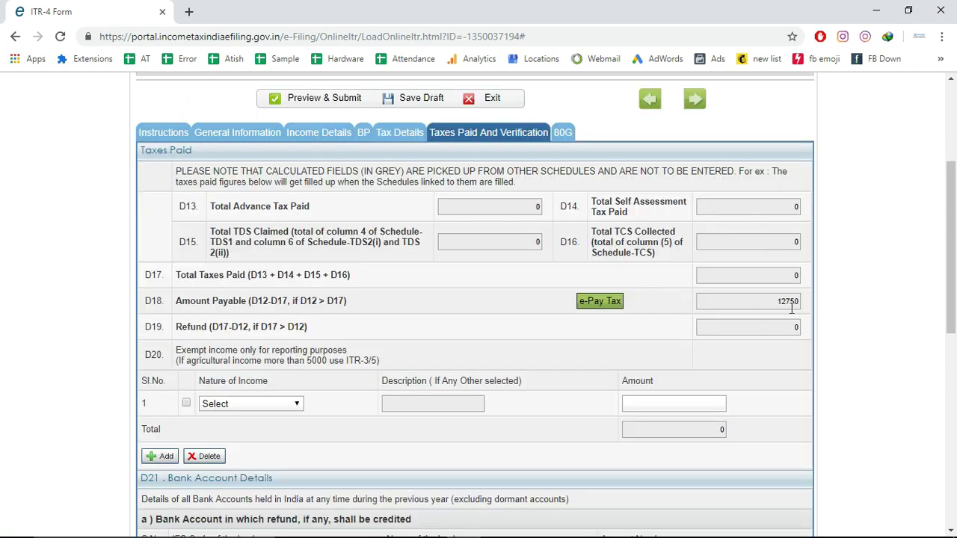
pyautogui.click(598, 302)
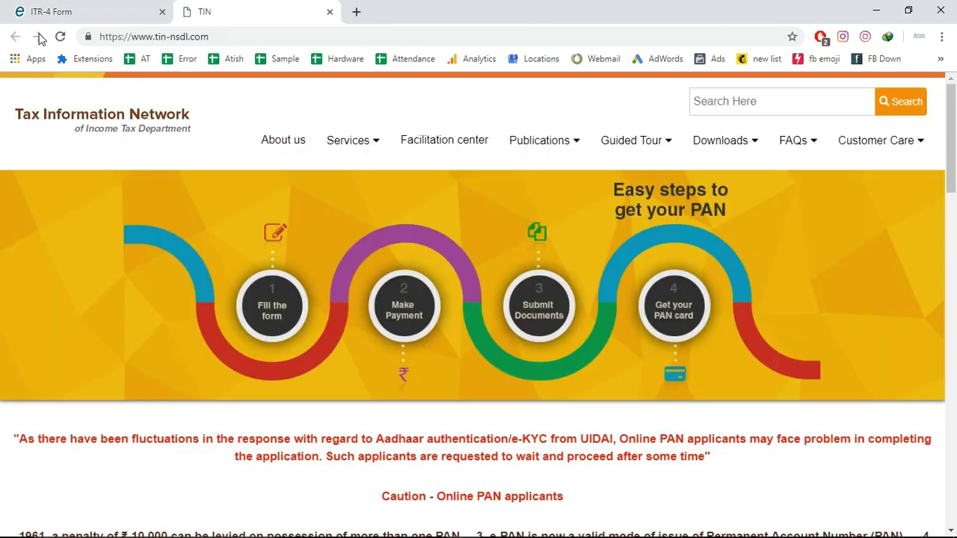
# Reload tin-nsdl.com, dismiss both notices, and reach the Pay Taxes Online page listing ITNS 280–283
pyautogui.click(242, 37)
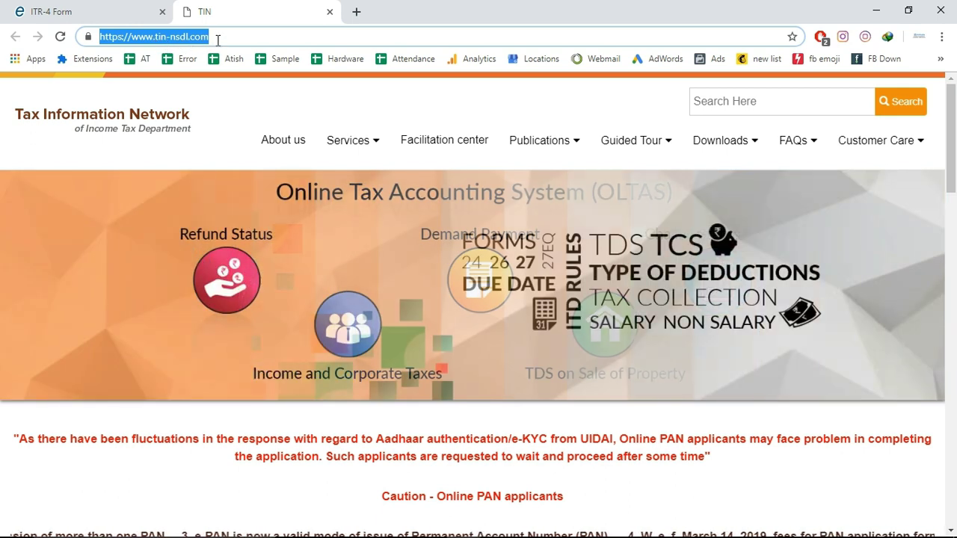
pyautogui.press('Return')
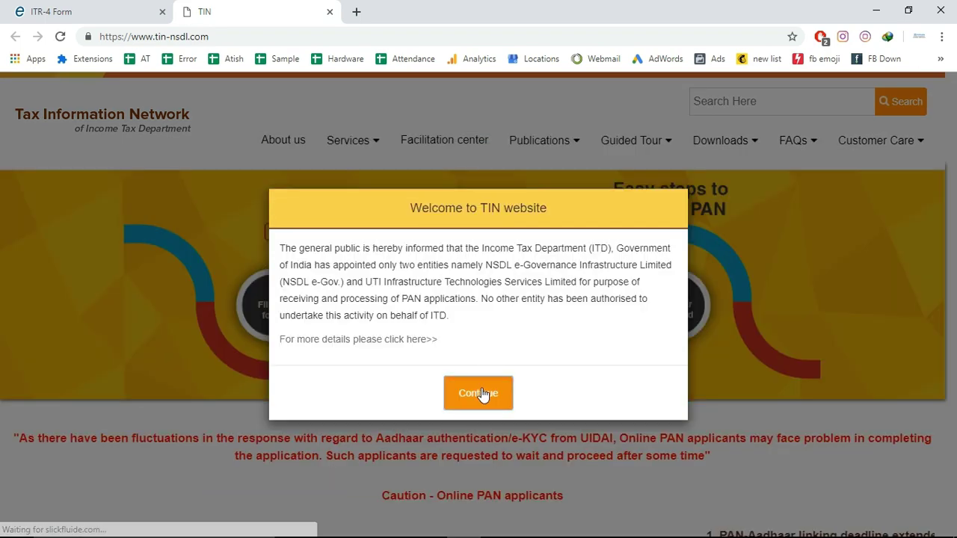
pyautogui.click(482, 393)
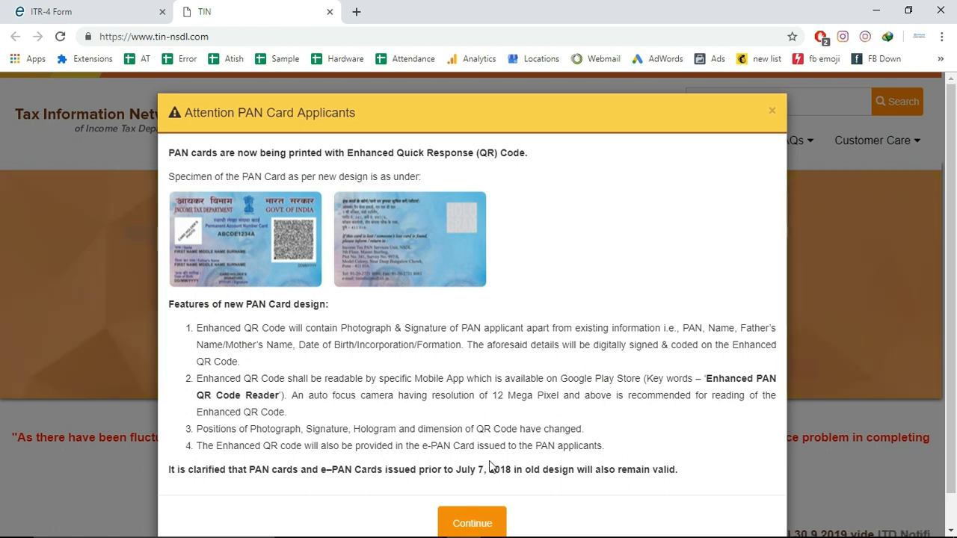
pyautogui.click(485, 523)
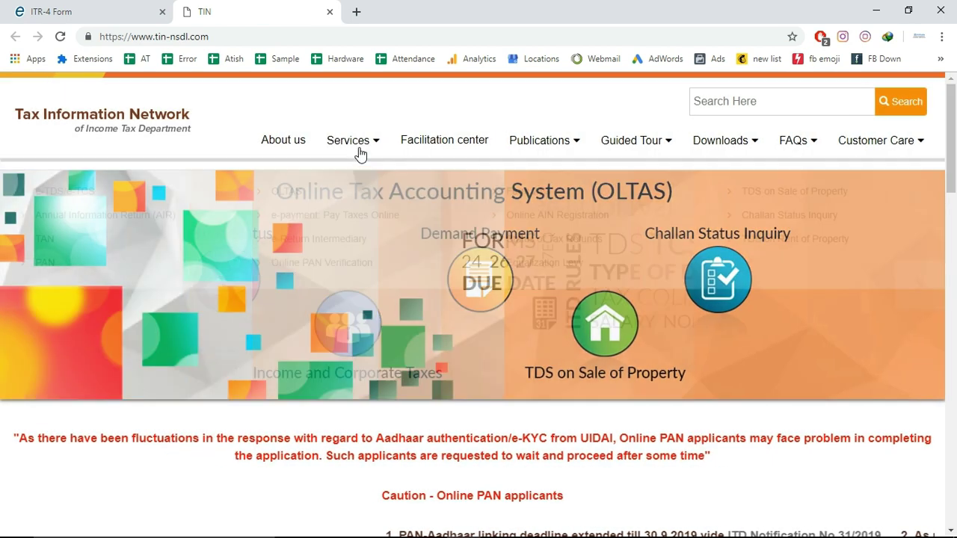
pyautogui.moveTo(359, 149)
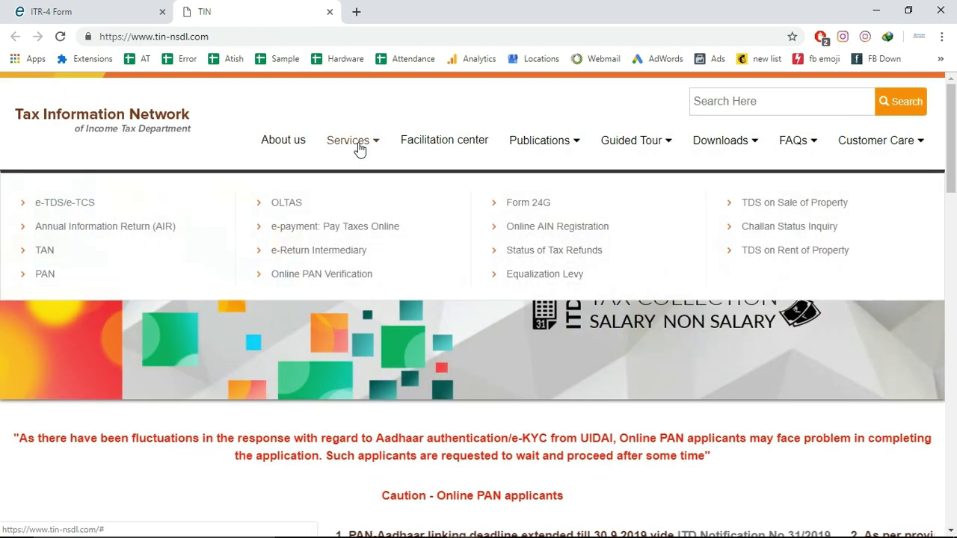
pyautogui.click(333, 233)
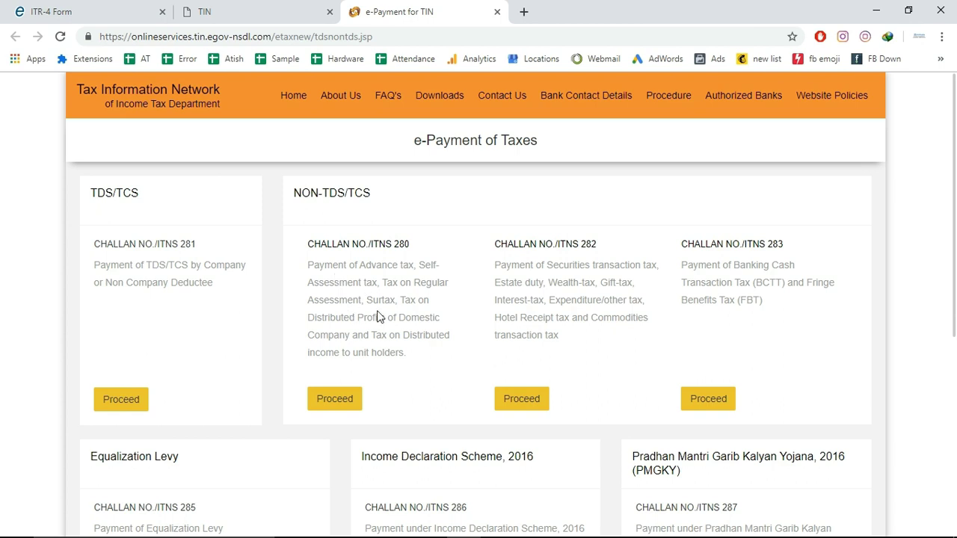
# Proceed with Challan ITNS 280, selecting (0021) Income Tax and (300) Self Assessment Tax
pyautogui.click(343, 397)
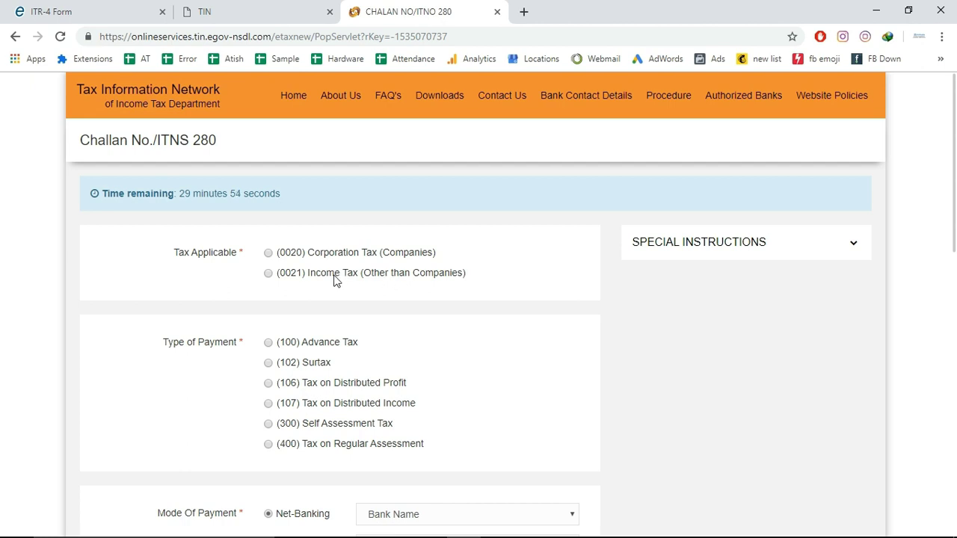
pyautogui.click(267, 275)
pyautogui.click(271, 426)
pyautogui.click(269, 274)
pyautogui.click(268, 424)
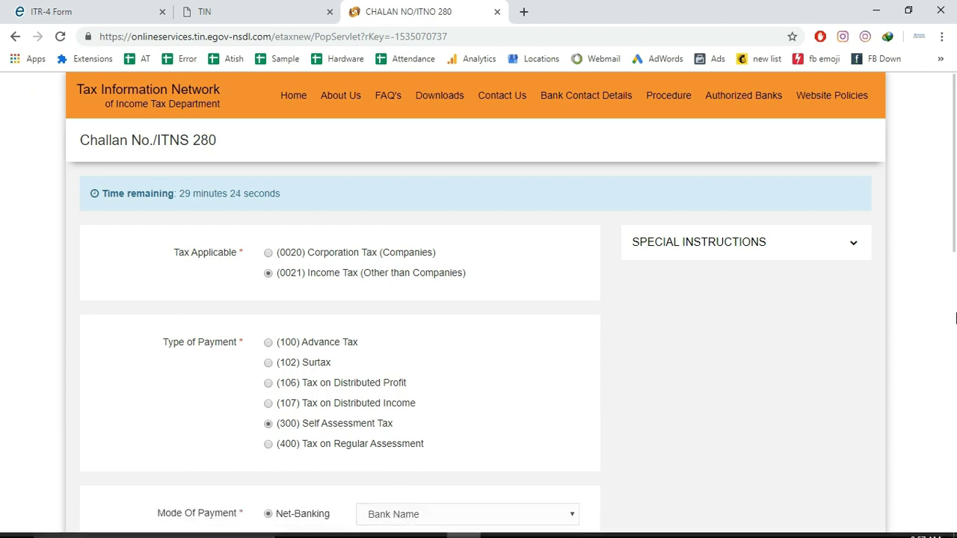
pyautogui.scroll(-2, 954, 314)
pyautogui.scroll(-3, 954, 314)
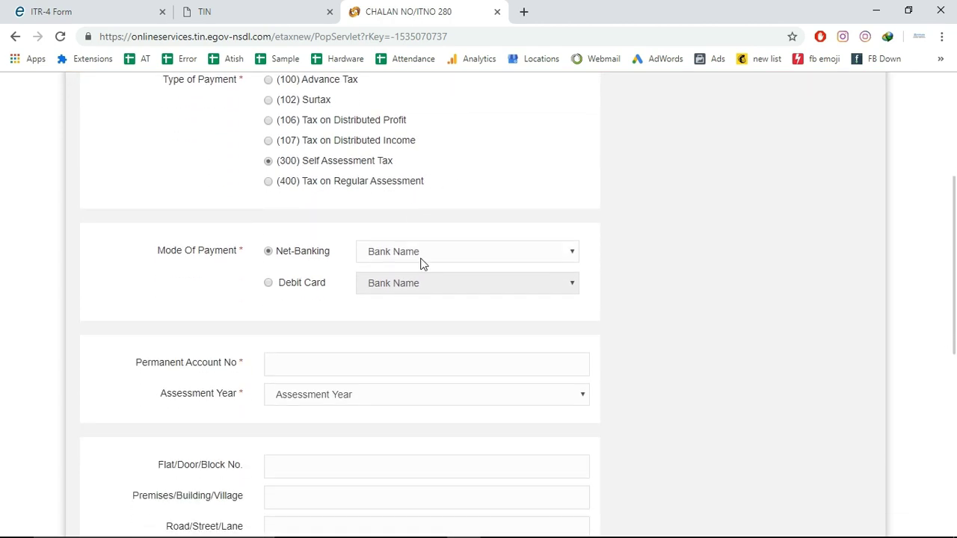
# Choose State Bank of India as the Net-Banking bank for Challan 280
pyautogui.click(422, 258)
pyautogui.press('s')
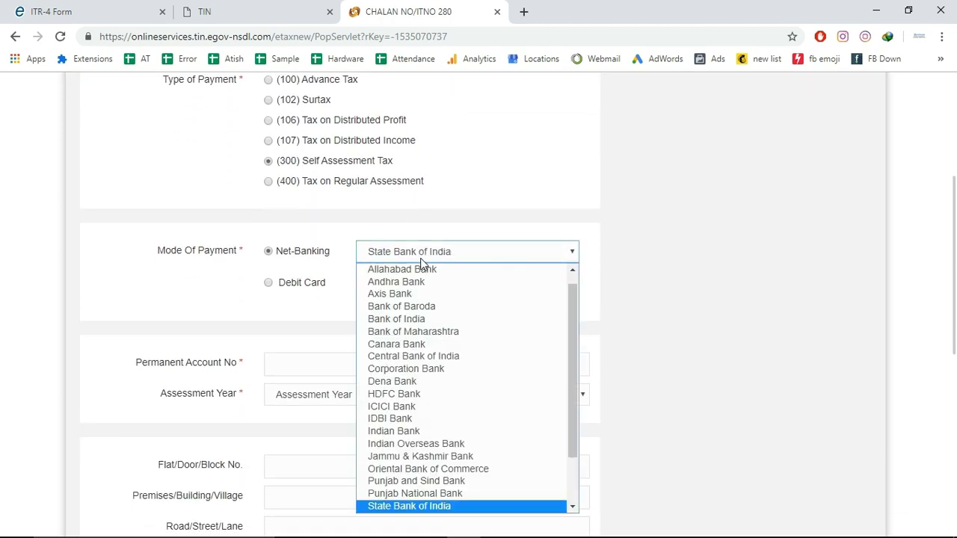
pyautogui.click(411, 507)
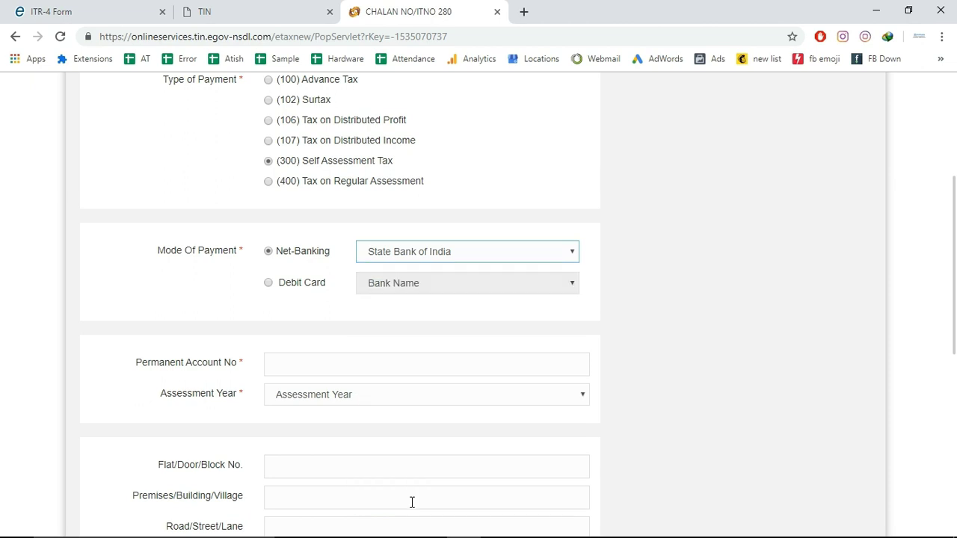
# Enter the taxpayer's PAN and set the Assessment Year to 2019-20
pyautogui.click(289, 365)
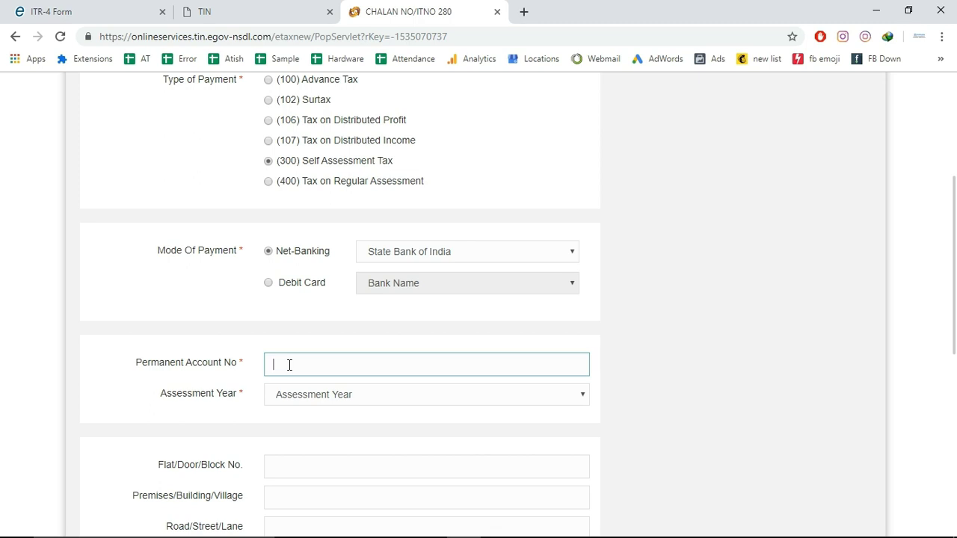
pyautogui.press('Tab')
pyautogui.press('Down')
pyautogui.press('Down')
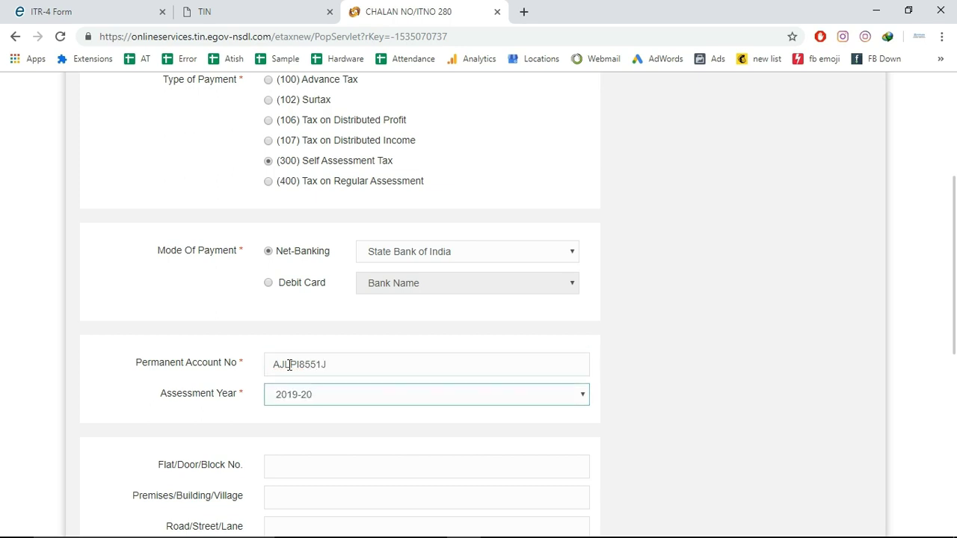
pyautogui.press('Tab')
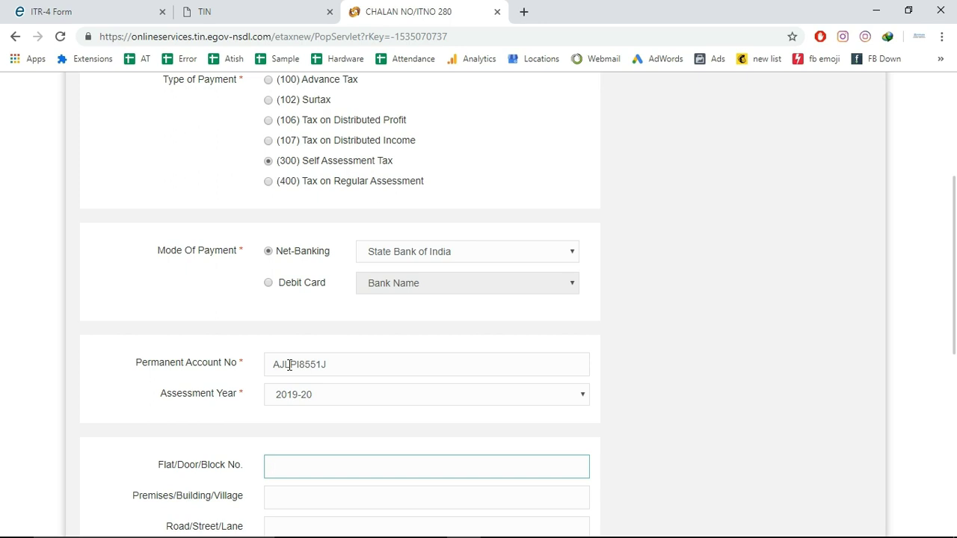
# Fill City/District as Bihar, State as BIHAR, and enter the pin code
pyautogui.press('Tab')
pyautogui.press('Tab')
pyautogui.press('Tab')
pyautogui.press('Tab')
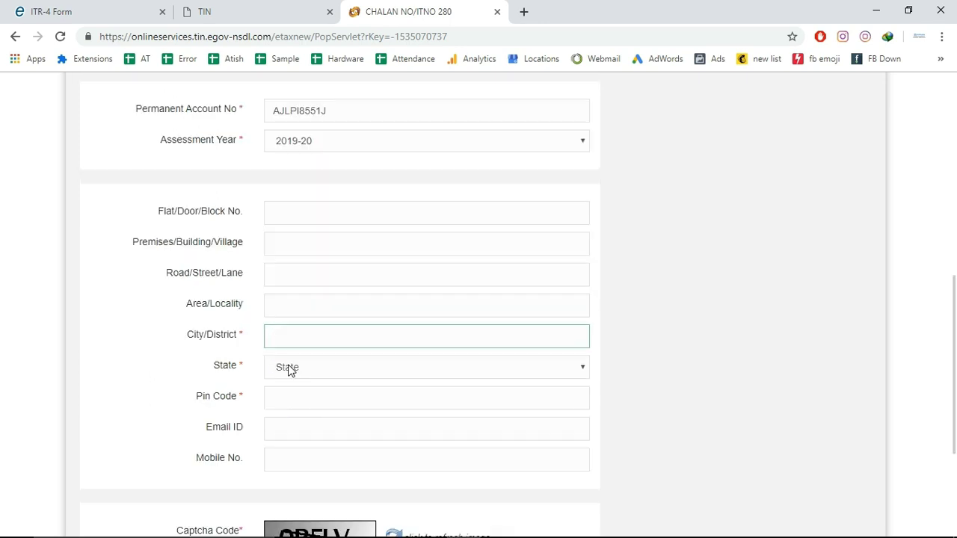
pyautogui.write('Bihar')
pyautogui.press('Tab')
pyautogui.press('b')
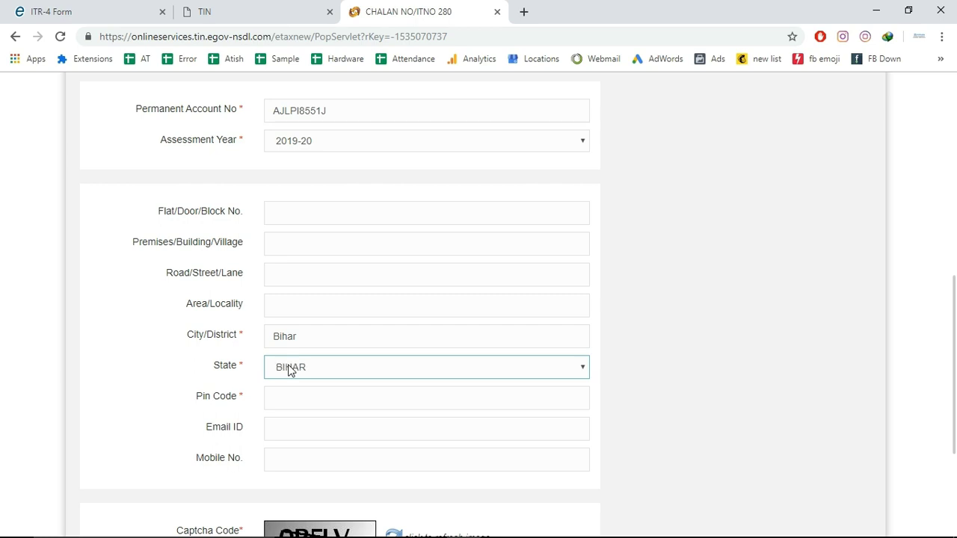
pyautogui.press('Tab')
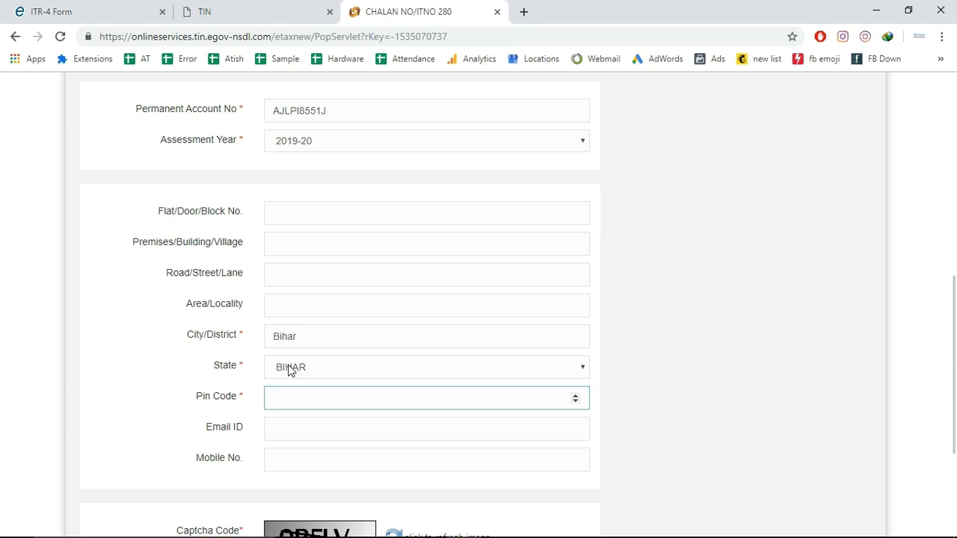
pyautogui.write('84')
pyautogui.write('3324')
# Replace the stray Mobile No. value with the taxpayer's mobile number
pyautogui.click(299, 437)
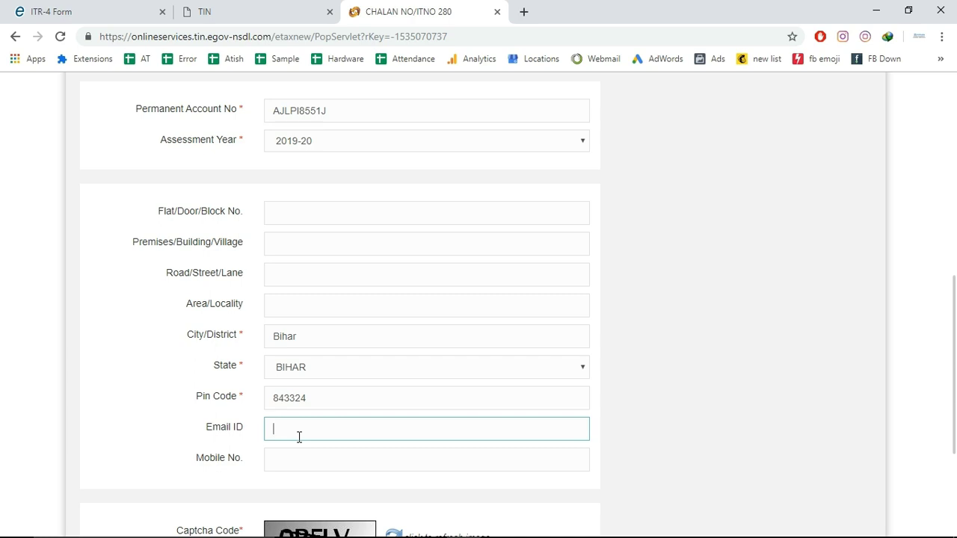
pyautogui.click(292, 462)
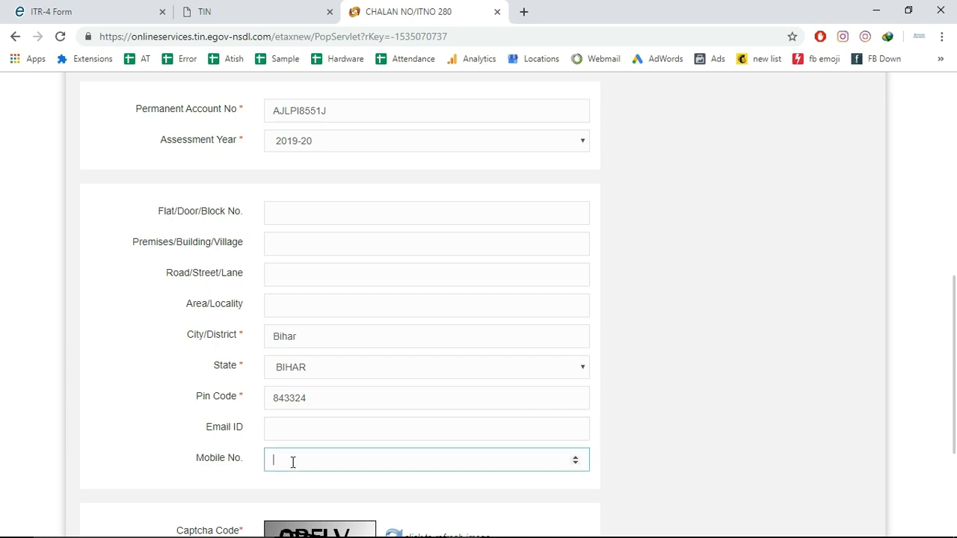
pyautogui.click(576, 460)
pyautogui.click(575, 459)
pyautogui.click(576, 459)
pyautogui.moveTo(309, 460); pyautogui.dragTo(208, 471)
pyautogui.click(319, 491)
# Enter the captcha code and proceed to the challan confirmation page
pyautogui.press('Tab')
pyautogui.press('Tab')
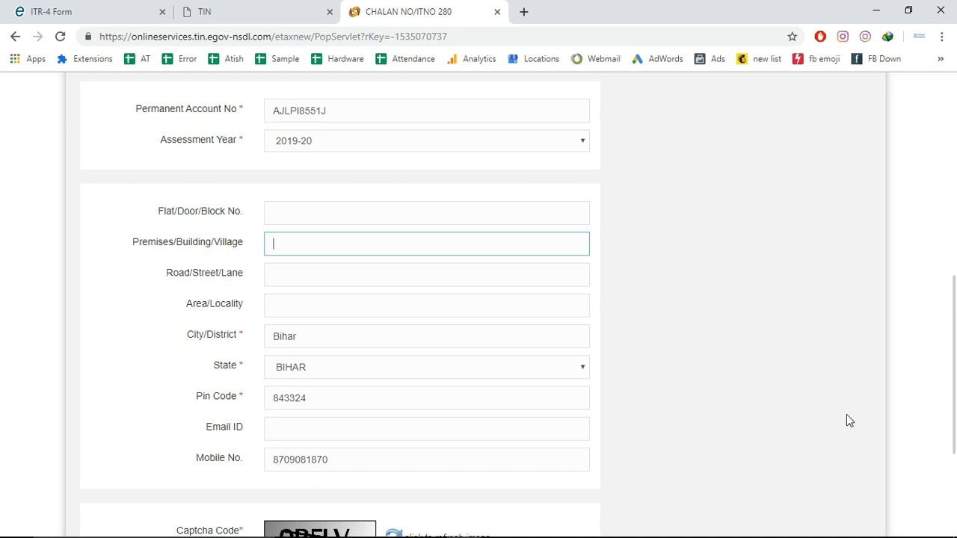
pyautogui.moveTo(955, 387); pyautogui.dragTo(946, 444)
pyautogui.click(283, 447)
pyautogui.write('Q')
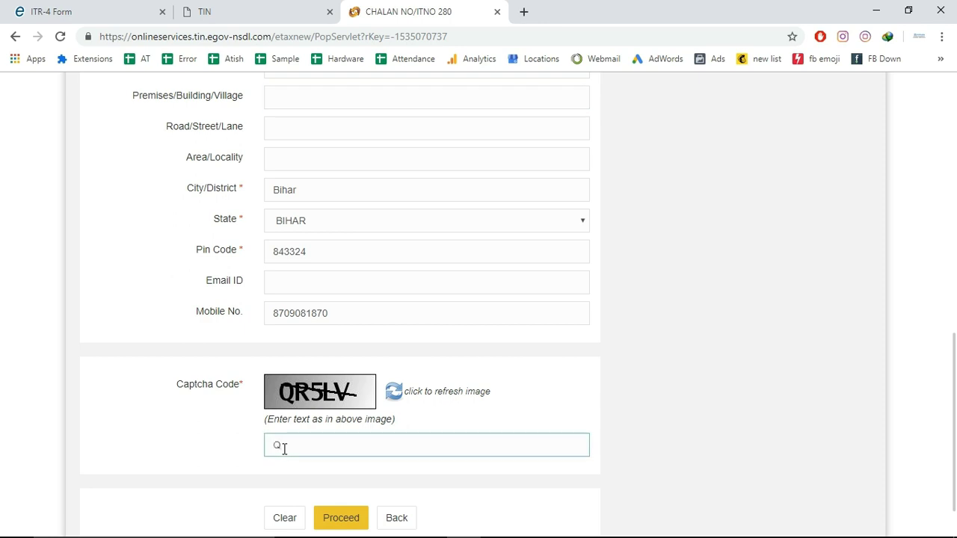
pyautogui.write('R5LV')
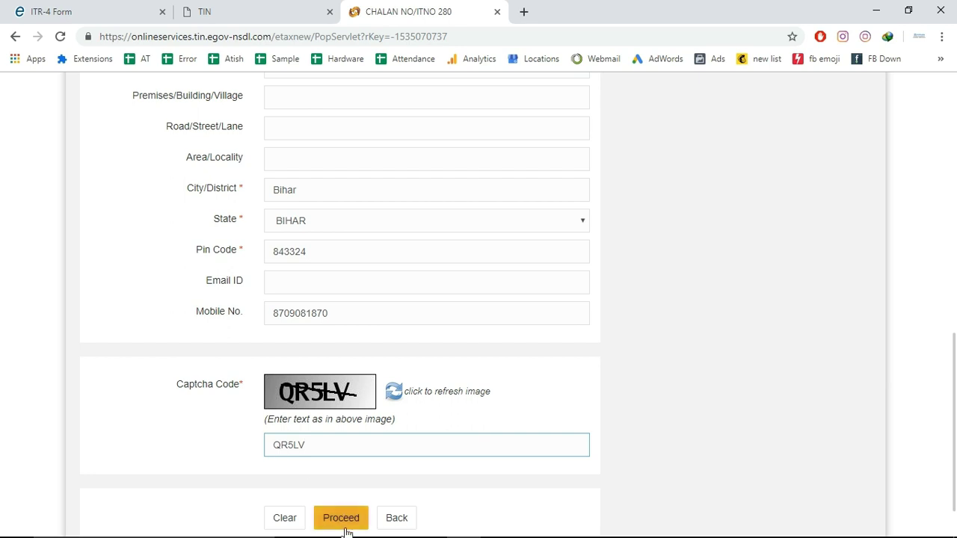
pyautogui.click(345, 525)
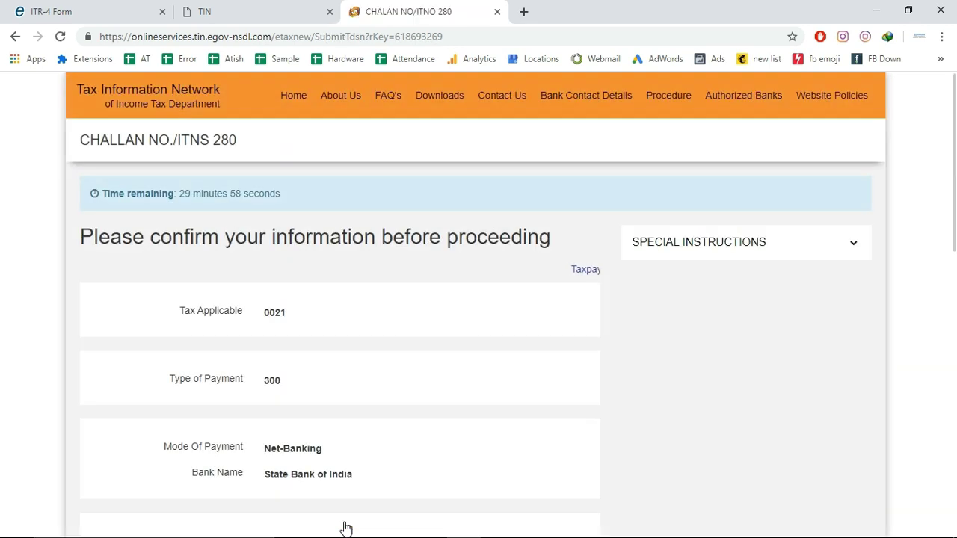
# Review the confirmed challan details and submit the payment to the bank
pyautogui.moveTo(955, 215); pyautogui.dragTo(949, 311)
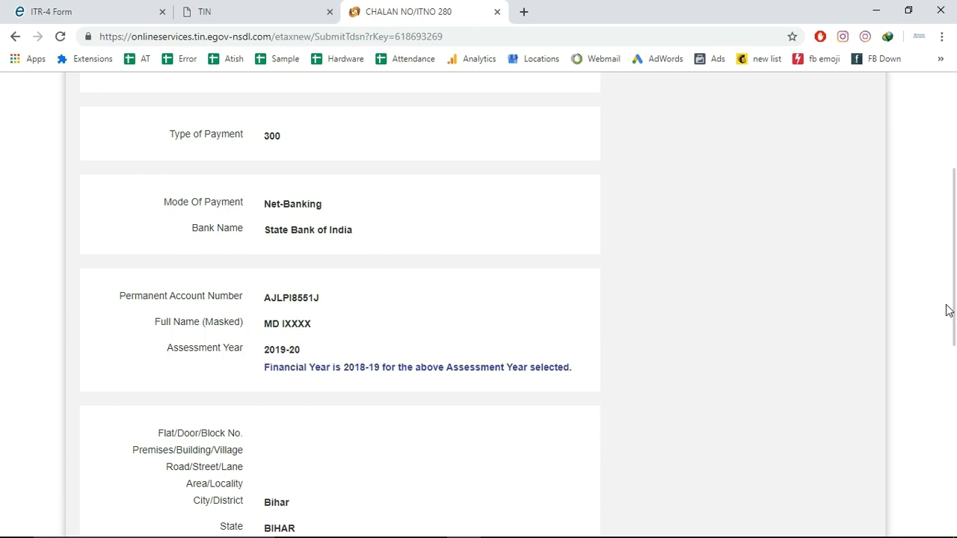
pyautogui.scroll(-1, 948, 317)
pyautogui.scroll(-3, 948, 322)
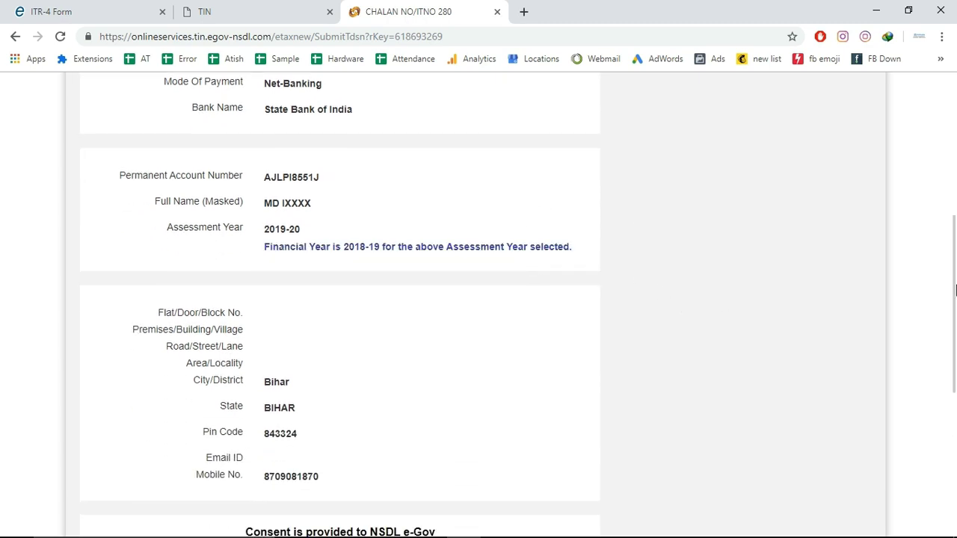
pyautogui.scroll(-2, 953, 317)
pyautogui.scroll(-4, 953, 317)
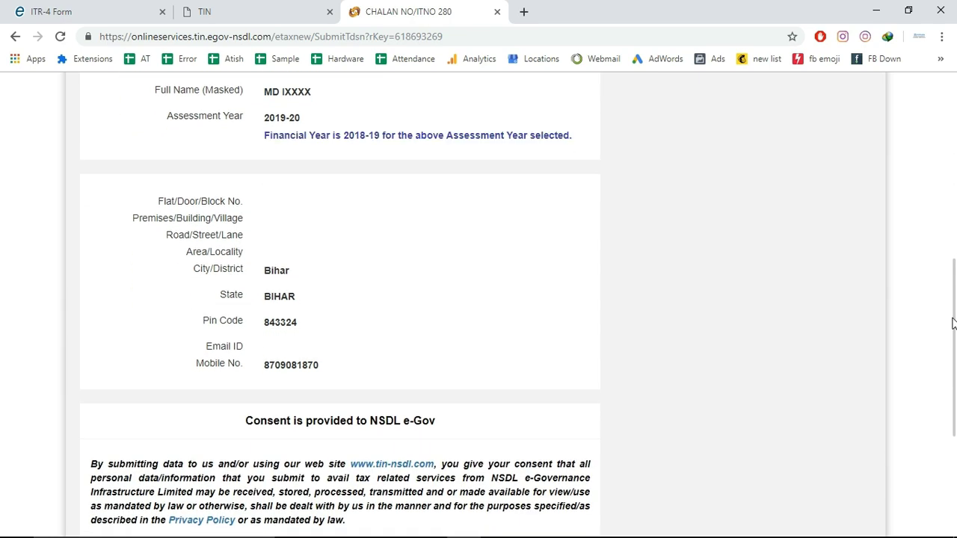
pyautogui.scroll(-1, 944, 419)
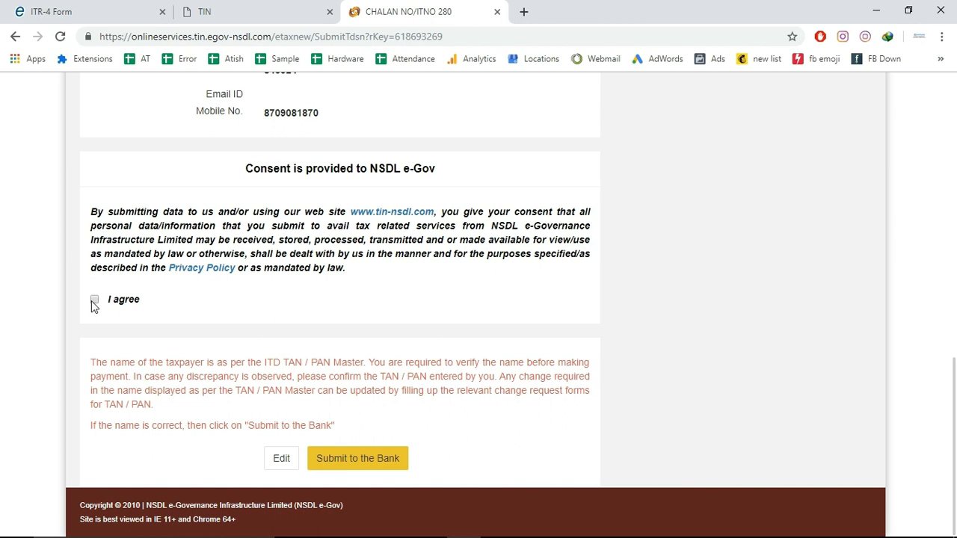
pyautogui.click(342, 464)
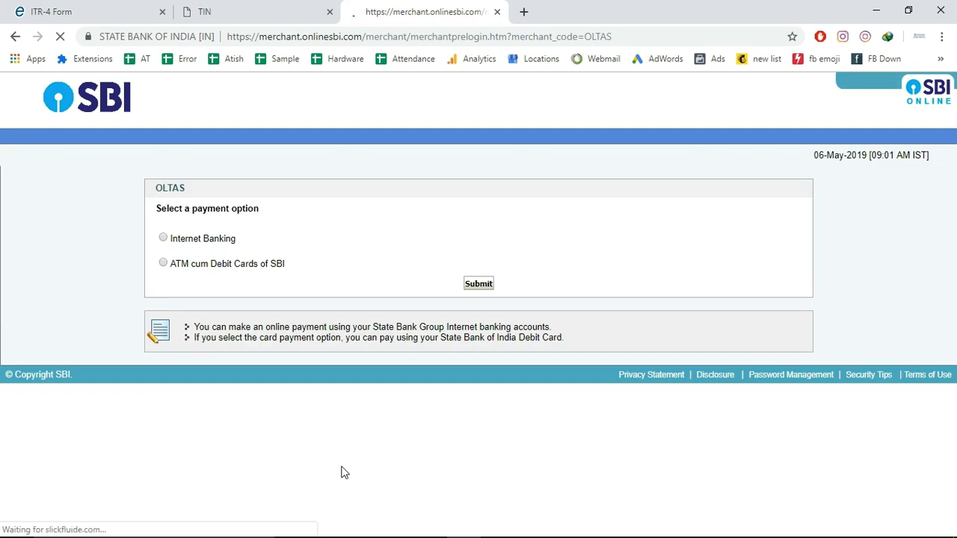
# Choose Internet Banking and log in to OnlineSBI with the banking username and password
pyautogui.click(163, 237)
pyautogui.click(482, 285)
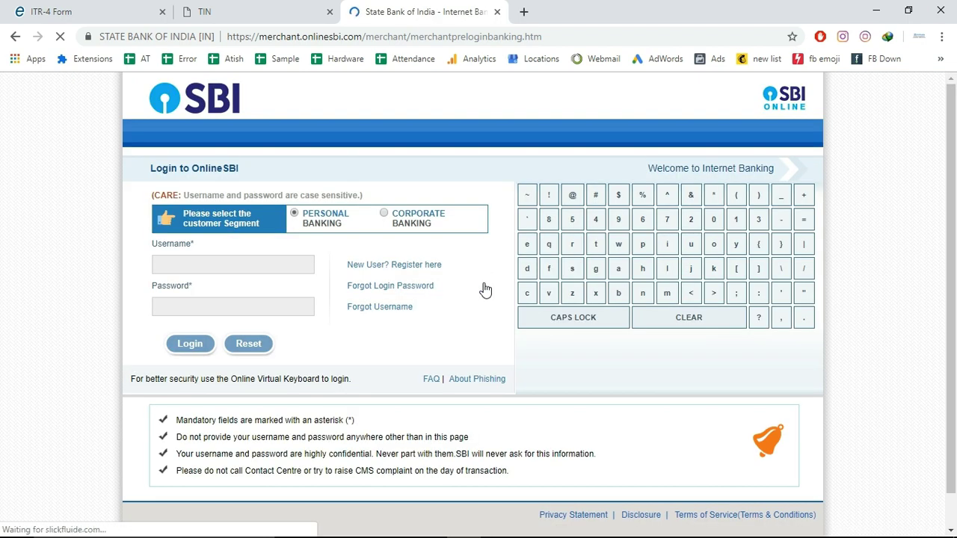
pyautogui.click(193, 259)
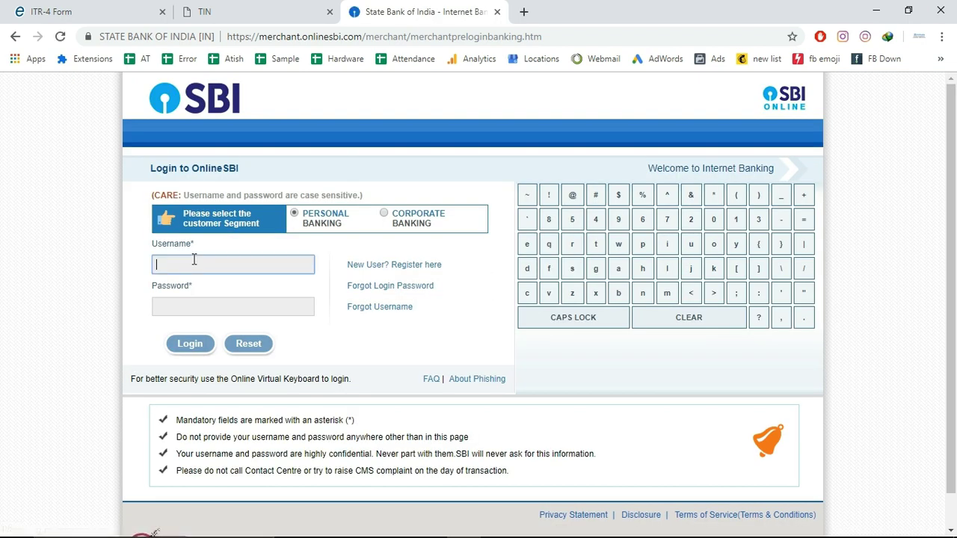
pyautogui.write('Turab1991')
pyautogui.press('Tab')
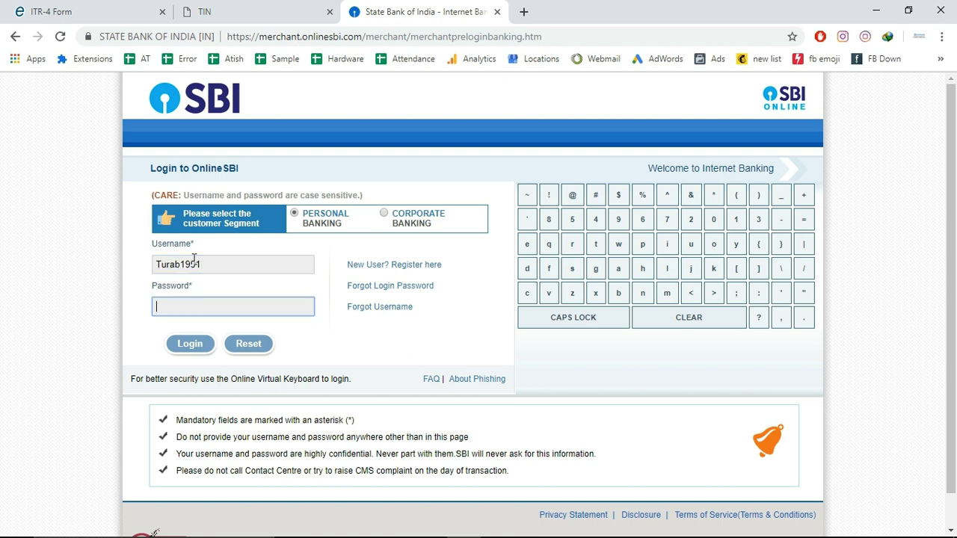
pyautogui.write('••')
pyautogui.click(188, 344)
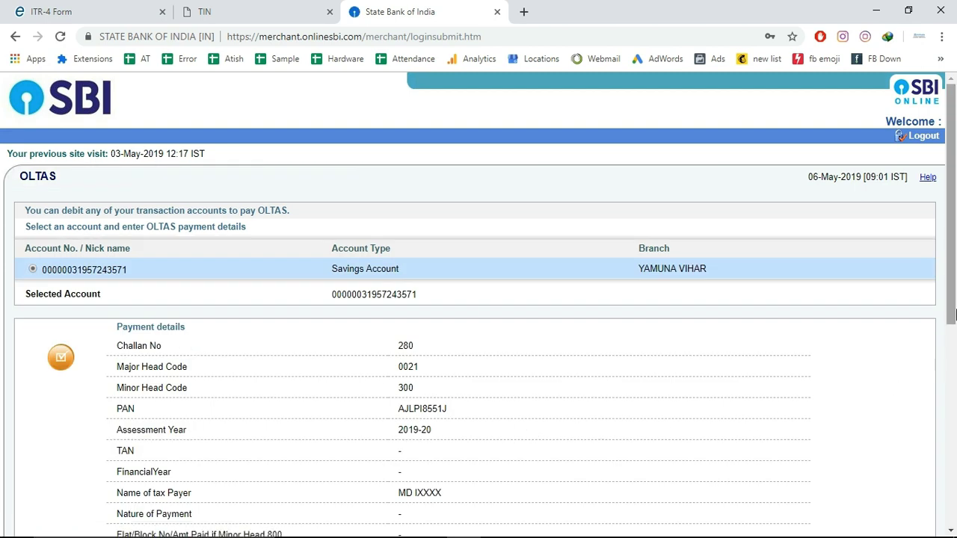
pyautogui.moveTo(954, 312); pyautogui.dragTo(952, 486)
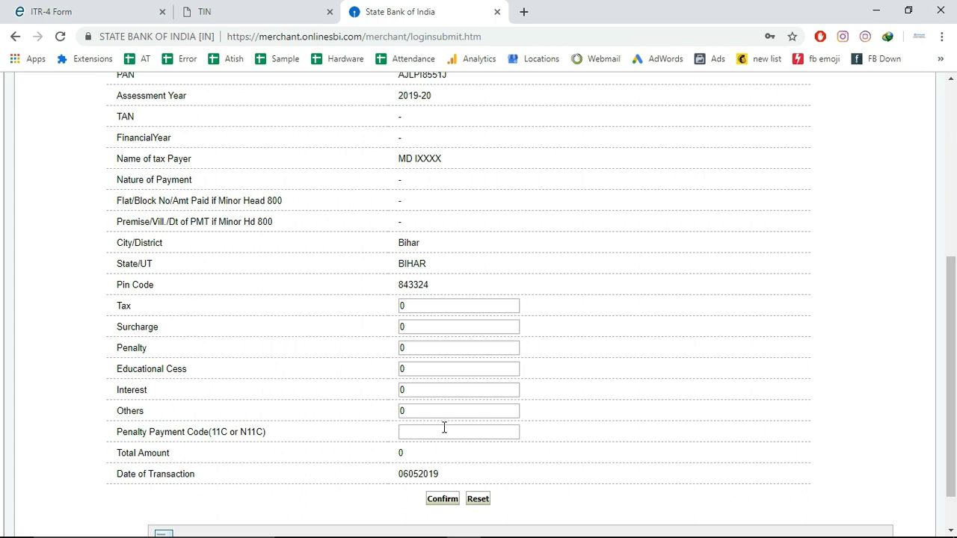
# Save the ITR-4 draft and bring up Part D of Income Details with the tax figures
pyautogui.click(93, 14)
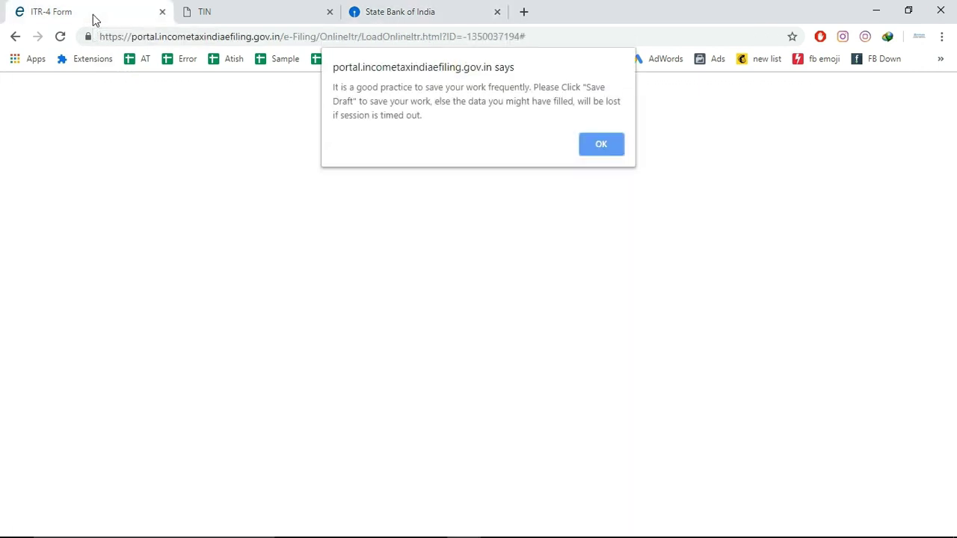
pyautogui.click(600, 148)
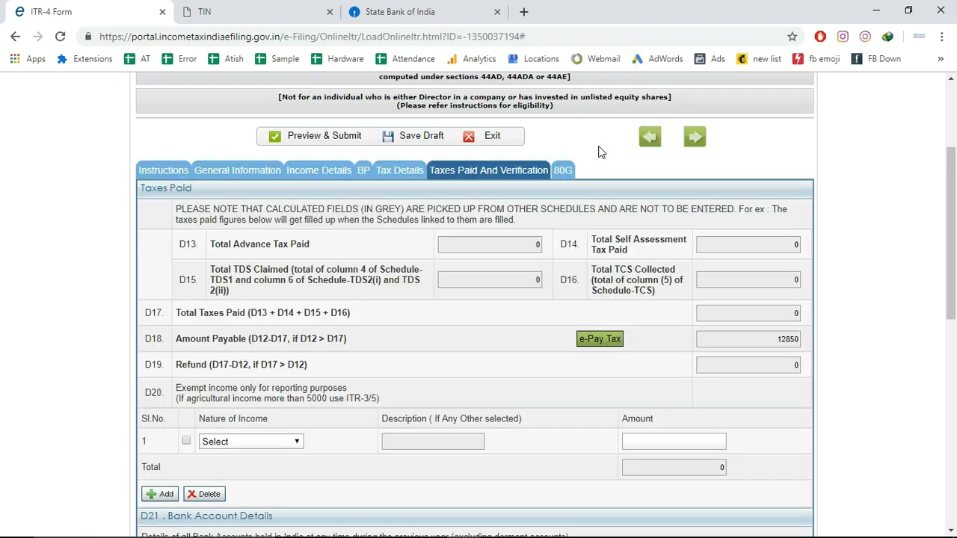
pyautogui.click(425, 139)
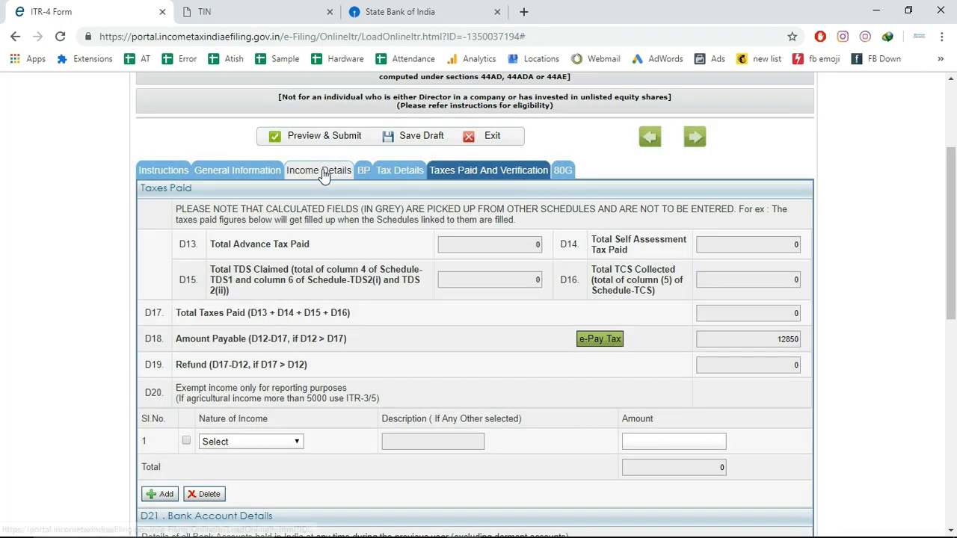
pyautogui.click(323, 172)
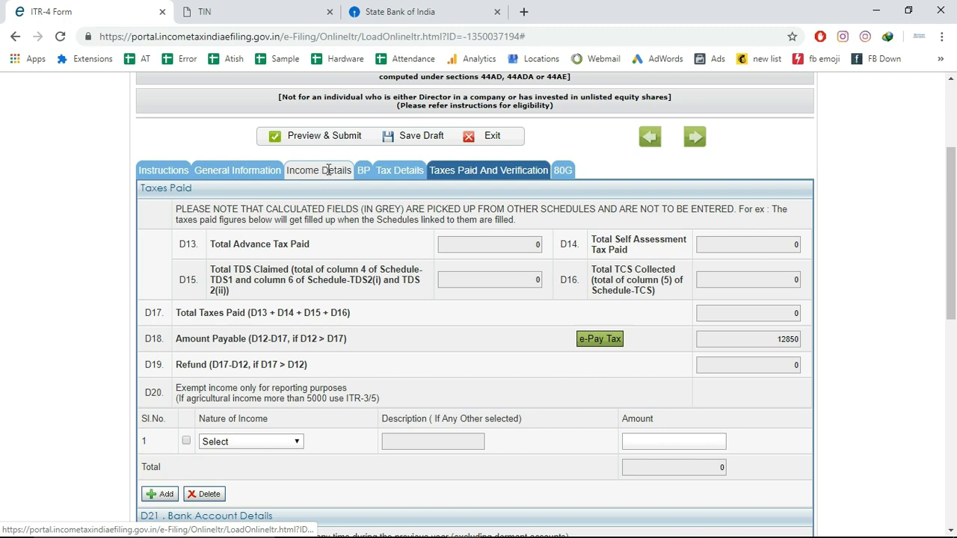
pyautogui.moveTo(952, 175); pyautogui.dragTo(939, 507)
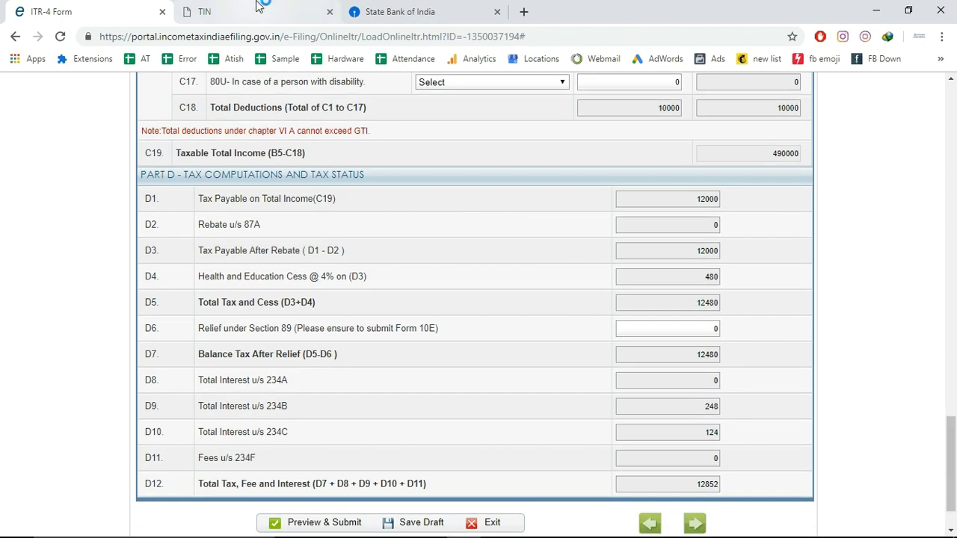
# Enter 12000 as the Tax amount after checking the ITR-4 figures
pyautogui.click(256, 6)
pyautogui.click(413, 8)
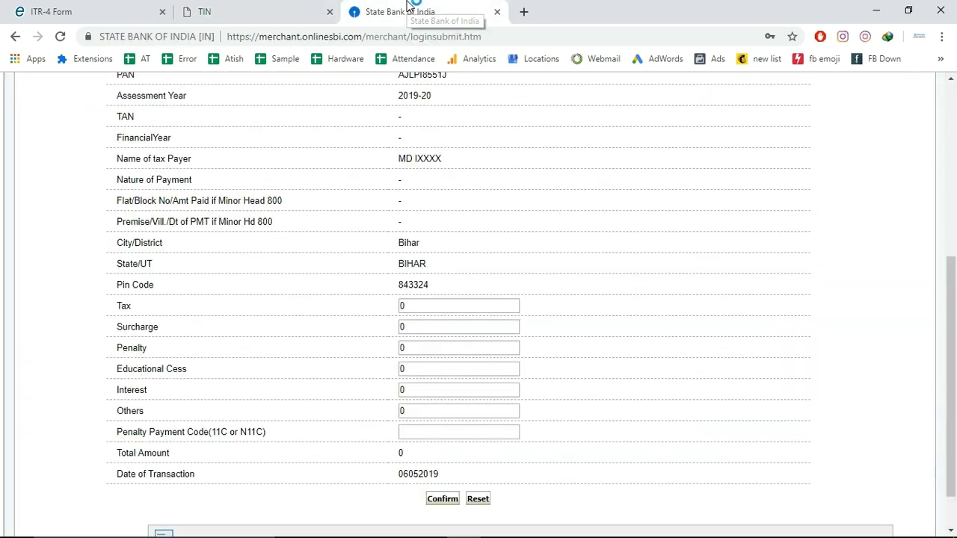
pyautogui.click(417, 303)
pyautogui.write('12000')
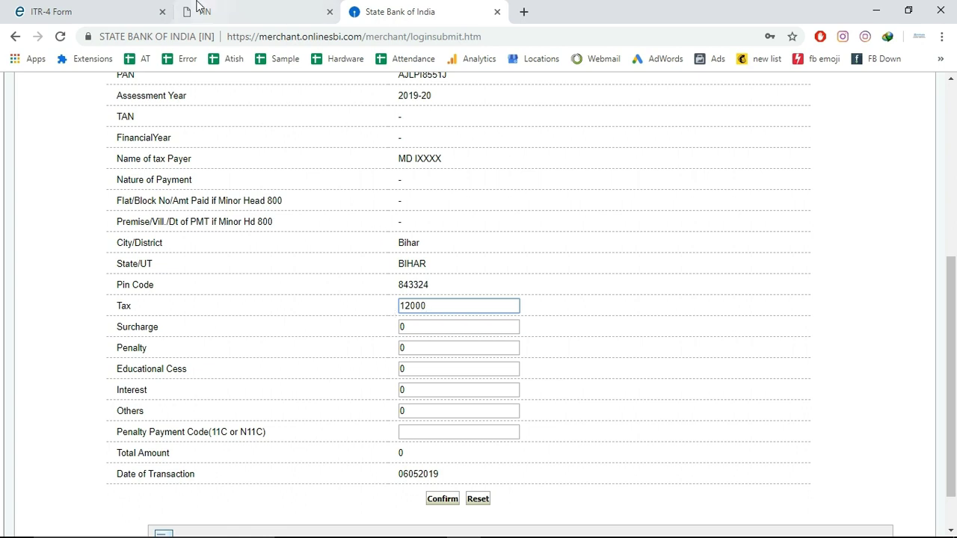
pyautogui.click(114, 9)
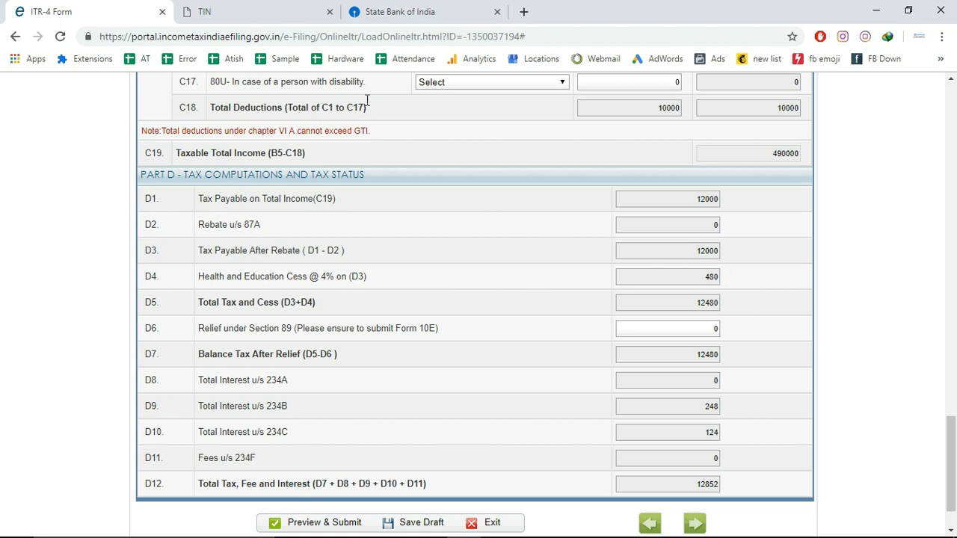
pyautogui.click(392, 12)
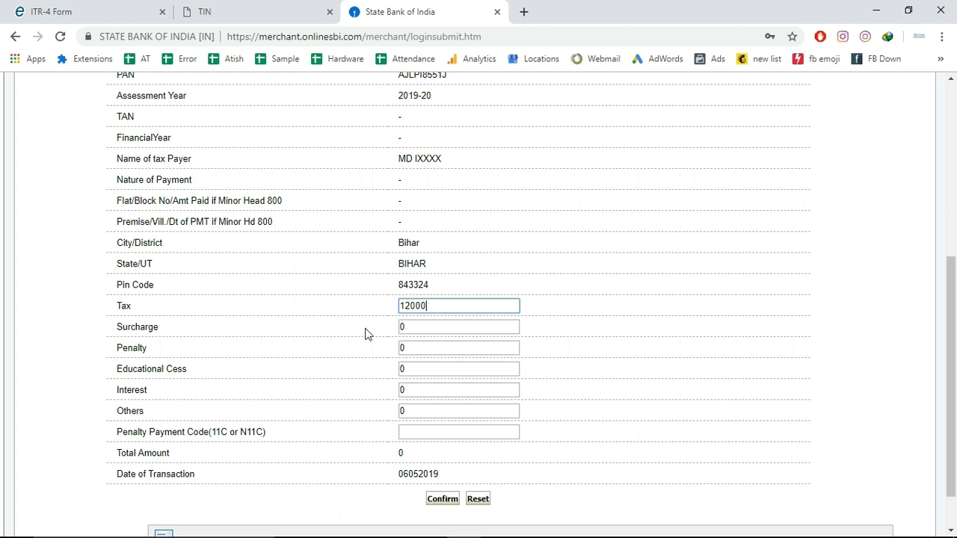
# Enter Educational Cess 480 and Interest 372, taken from the return's Part D
pyautogui.moveTo(416, 349); pyautogui.dragTo(372, 351)
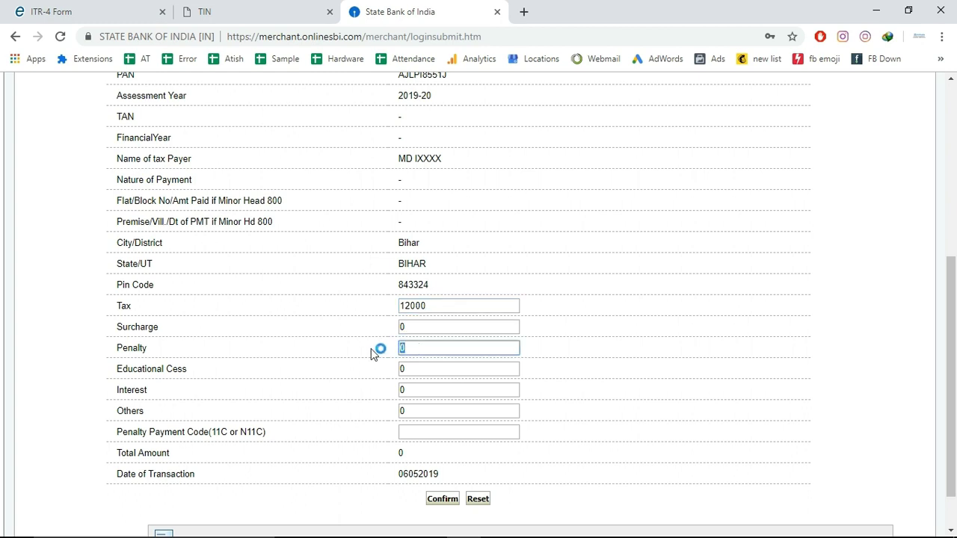
pyautogui.doubleClick(409, 372)
pyautogui.write('480')
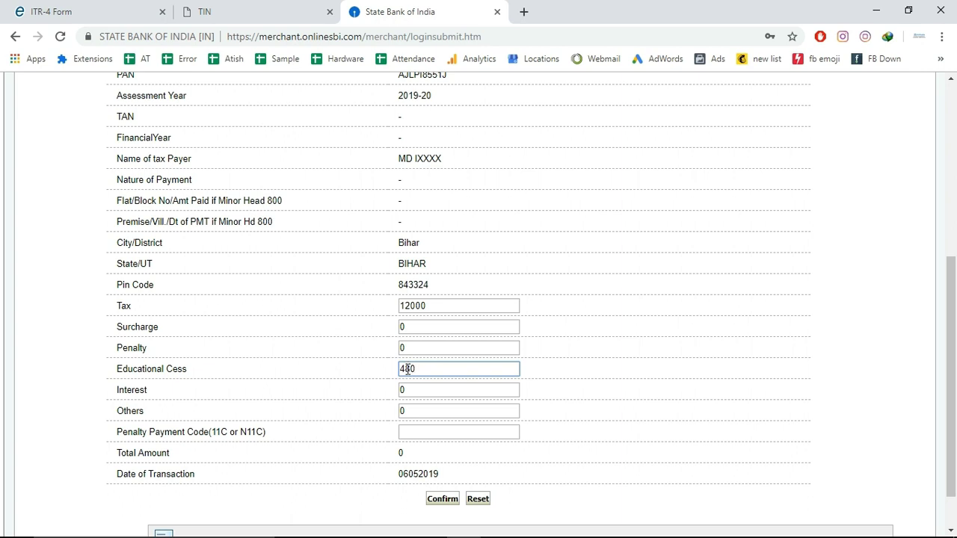
pyautogui.doubleClick(410, 391)
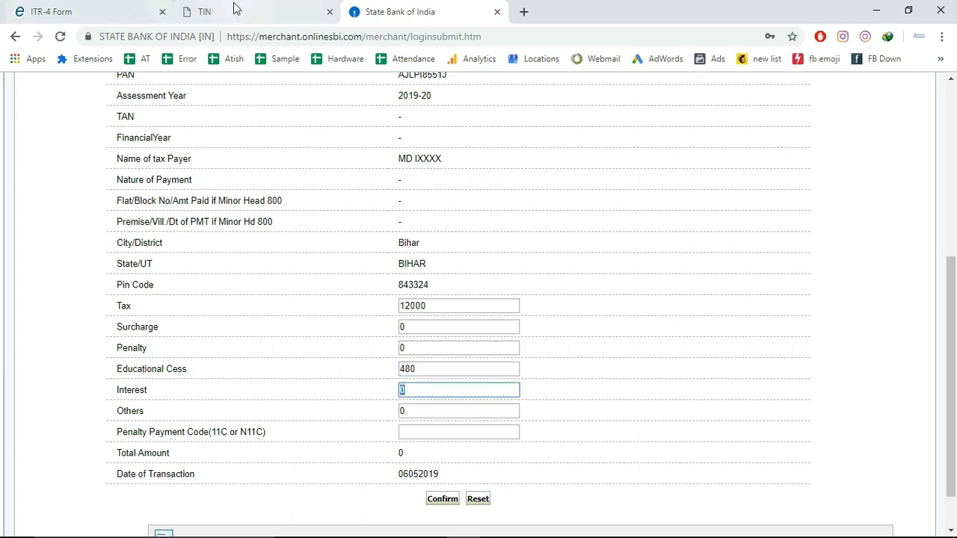
pyautogui.click(236, 8)
pyautogui.click(122, 8)
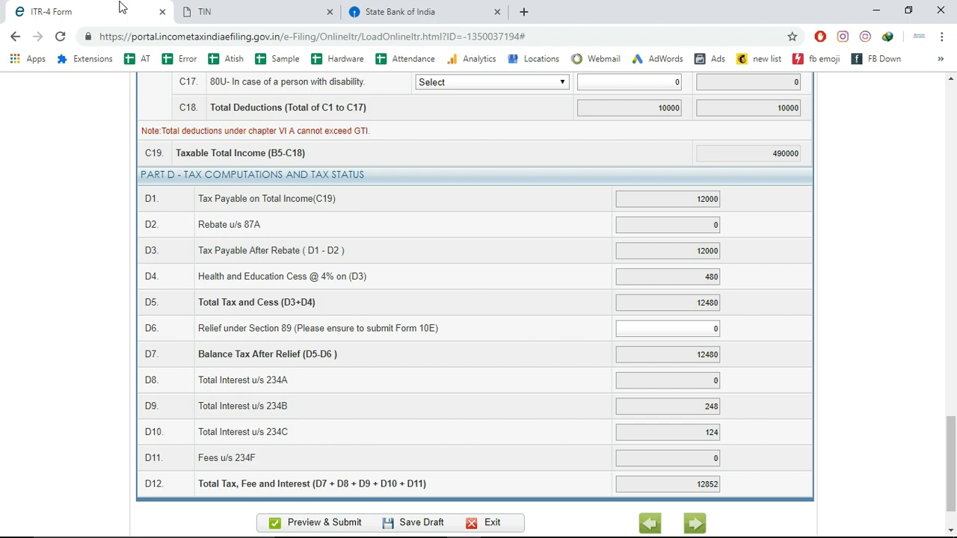
pyautogui.click(396, 12)
pyautogui.write('372')
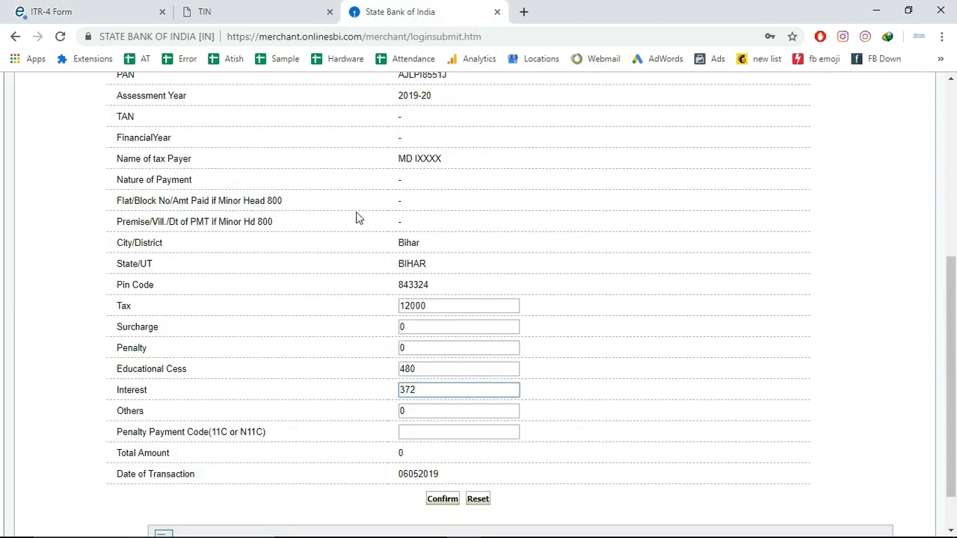
# Set the Penalty Payment Code to 0
pyautogui.click(415, 433)
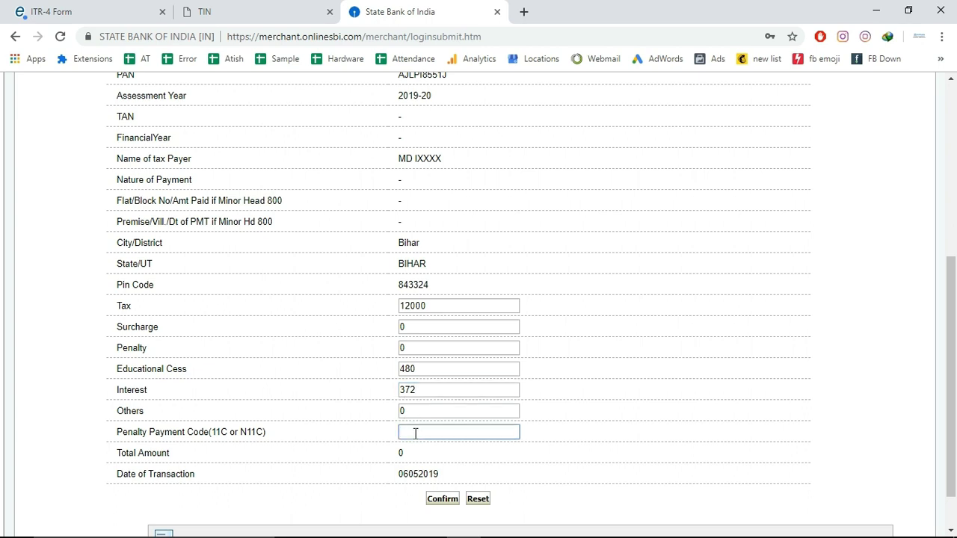
pyautogui.click(439, 461)
pyautogui.click(401, 430)
pyautogui.write('0')
pyautogui.click(457, 457)
# Confirm the challan amounts and pay INR 12,852 self-assessment tax
pyautogui.click(441, 501)
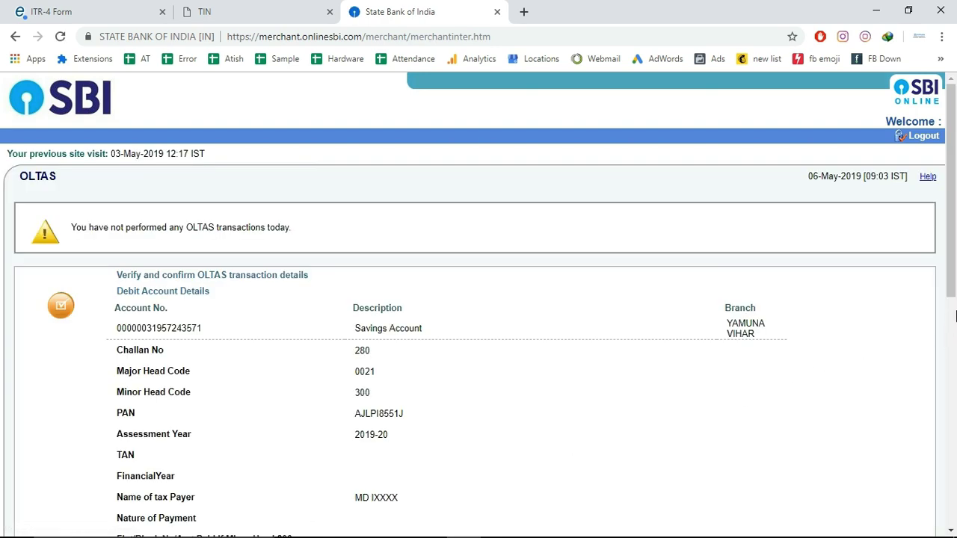
pyautogui.moveTo(953, 240); pyautogui.dragTo(944, 472)
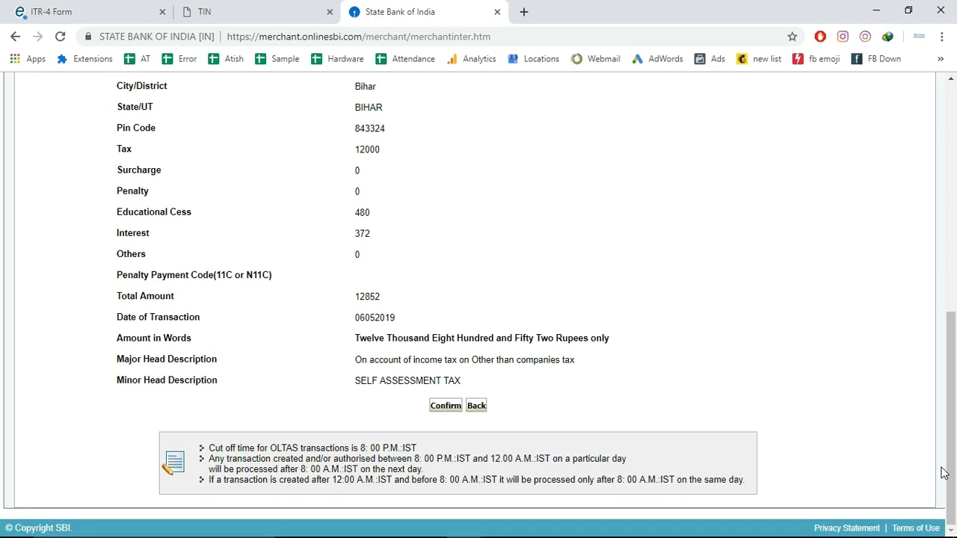
pyautogui.click(445, 406)
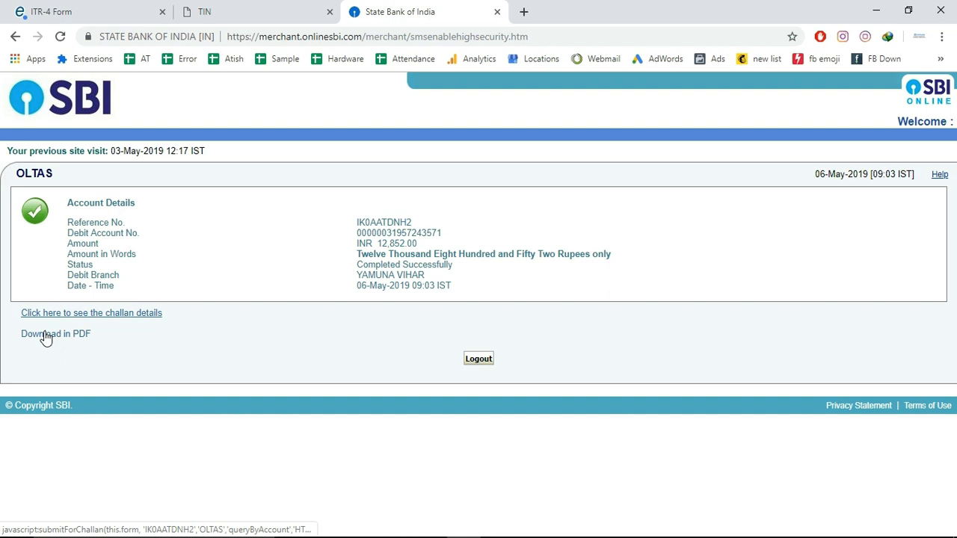
# Show the Tax Payer Counterfoil and reveal the BSR code and challan number
pyautogui.click(84, 312)
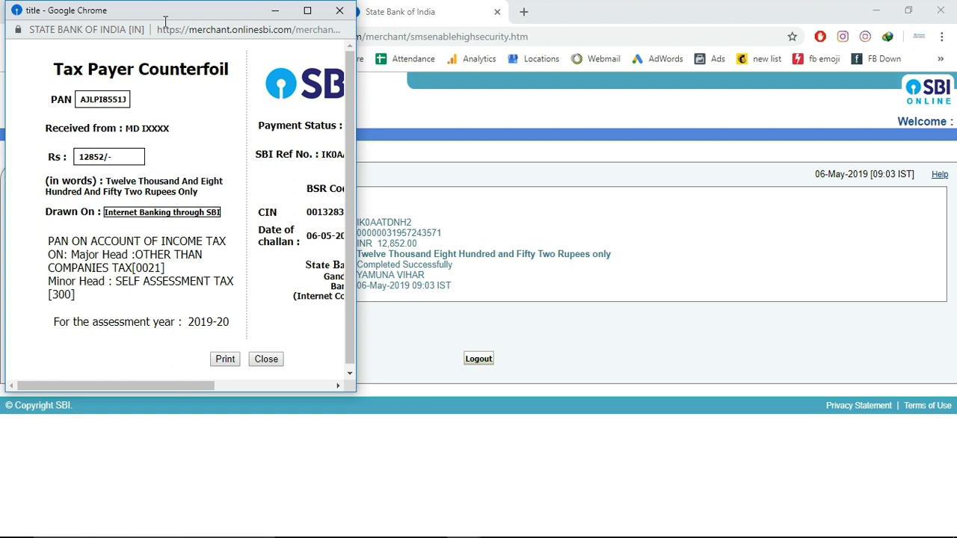
pyautogui.moveTo(191, 386); pyautogui.dragTo(293, 389)
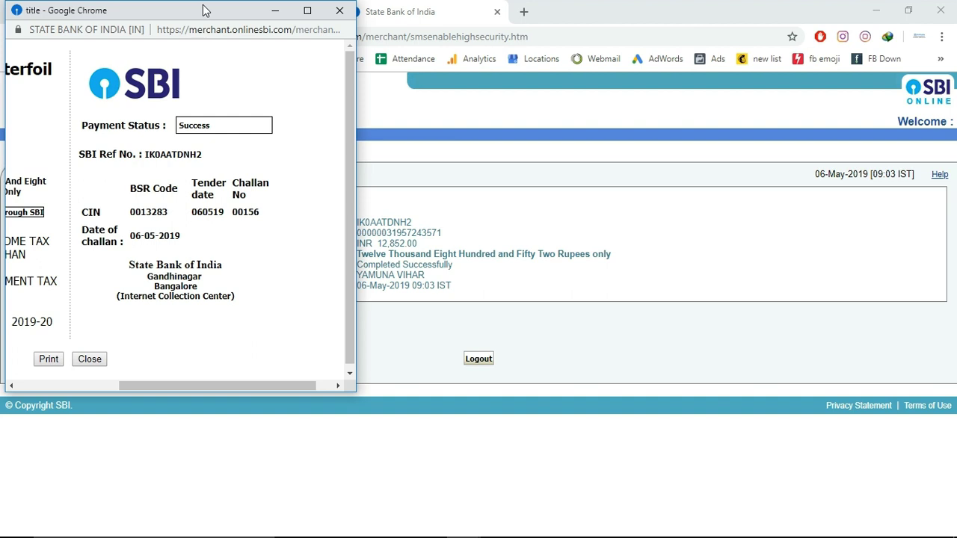
# Check the counterfoil screenshot in Paint, then return to the ITR-4 form
pyautogui.press('super+r')
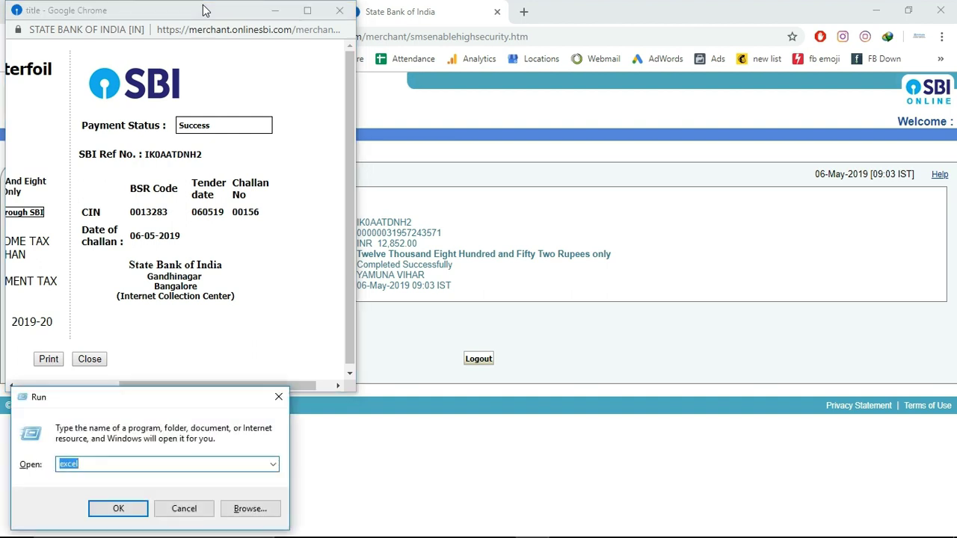
pyautogui.write('m')
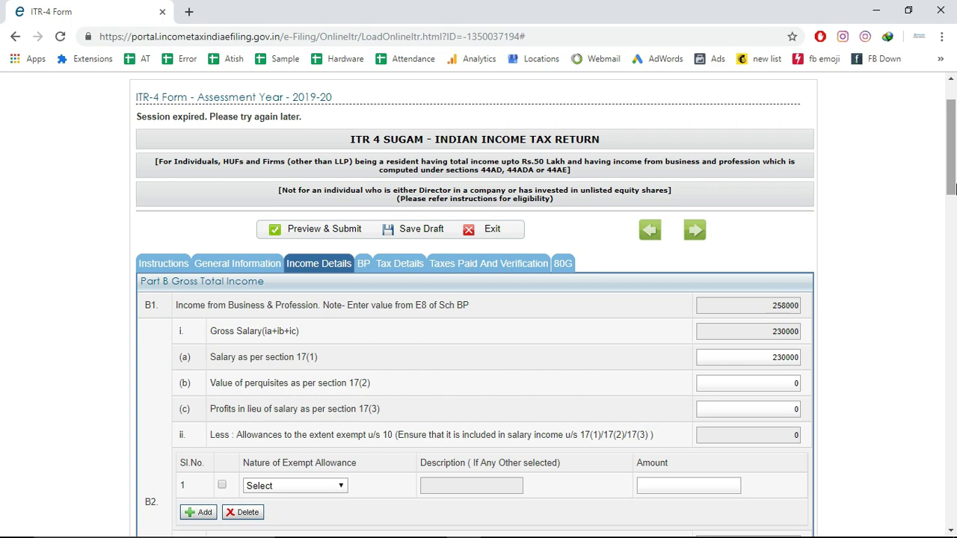
pyautogui.hotkey('alt', 'Tab')
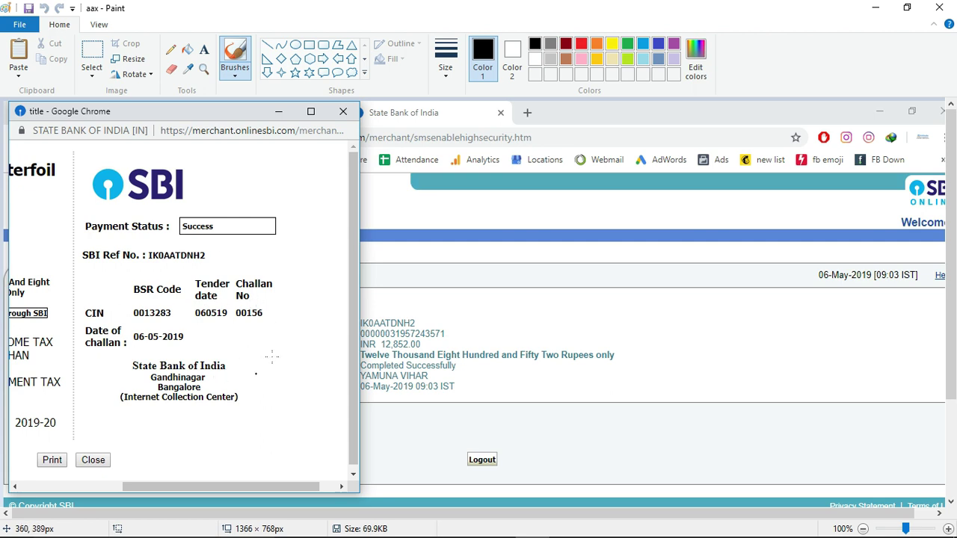
pyautogui.hotkey('alt', 'Tab')
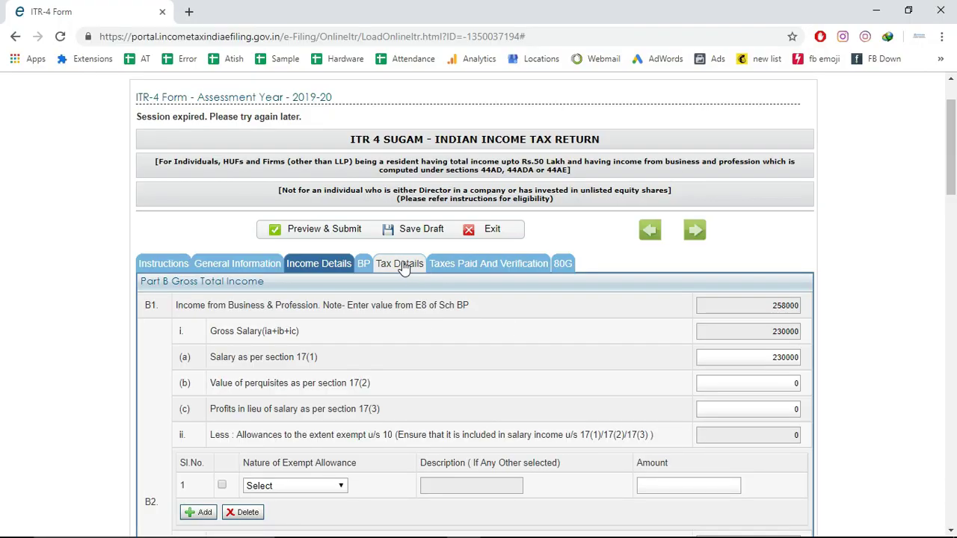
# In Sch IT Tax Details, fill the BSR code and set the deposit date to 6 May 2019
pyautogui.click(401, 263)
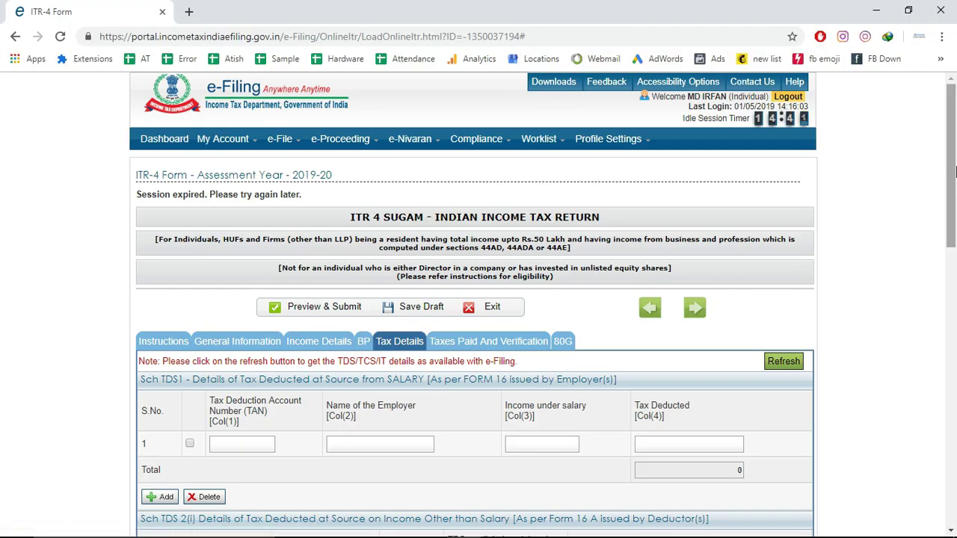
pyautogui.click(953, 292)
pyautogui.scroll(-6, 953, 292)
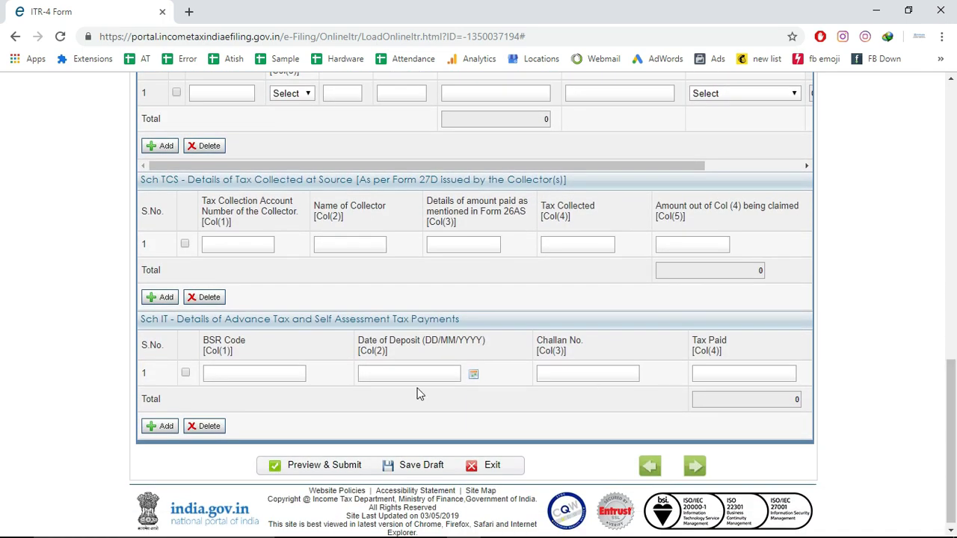
pyautogui.click(244, 376)
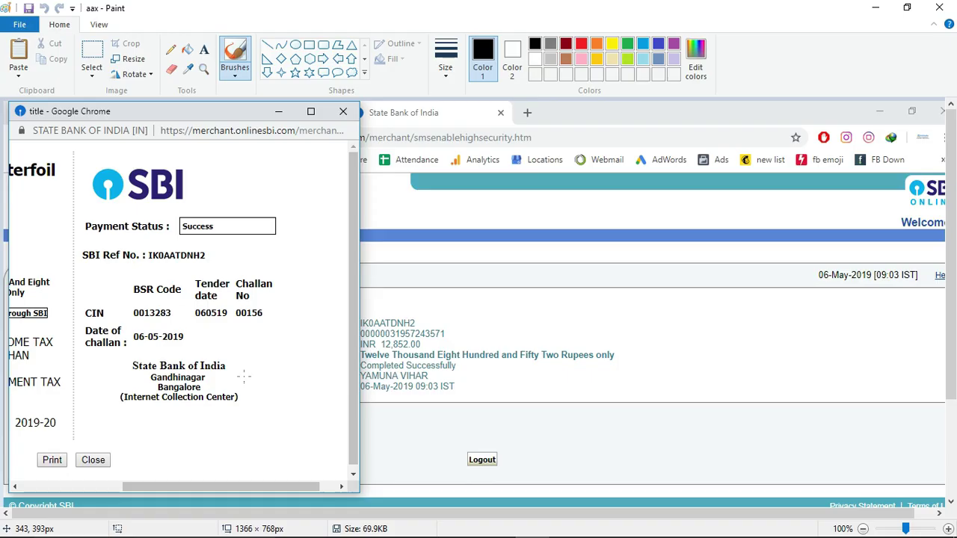
pyautogui.click(244, 374)
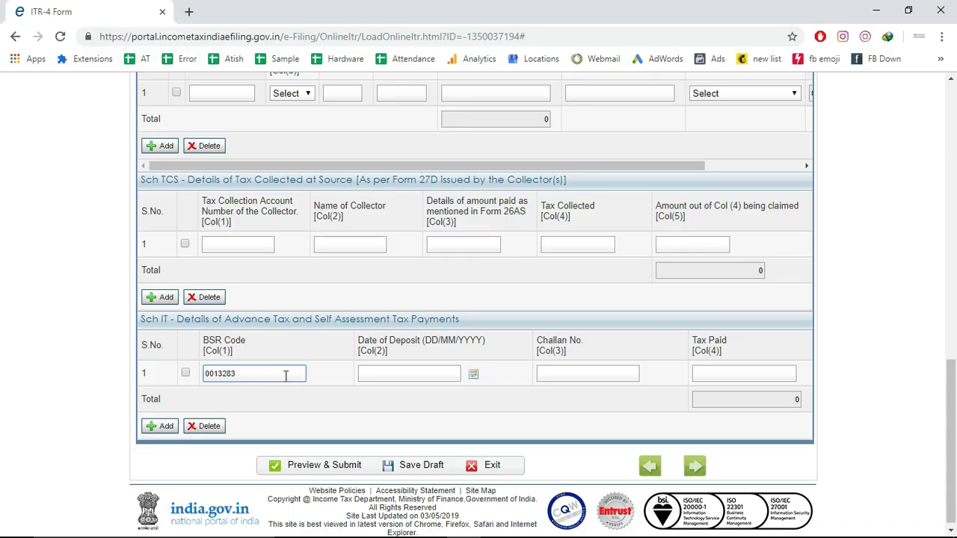
pyautogui.click(379, 376)
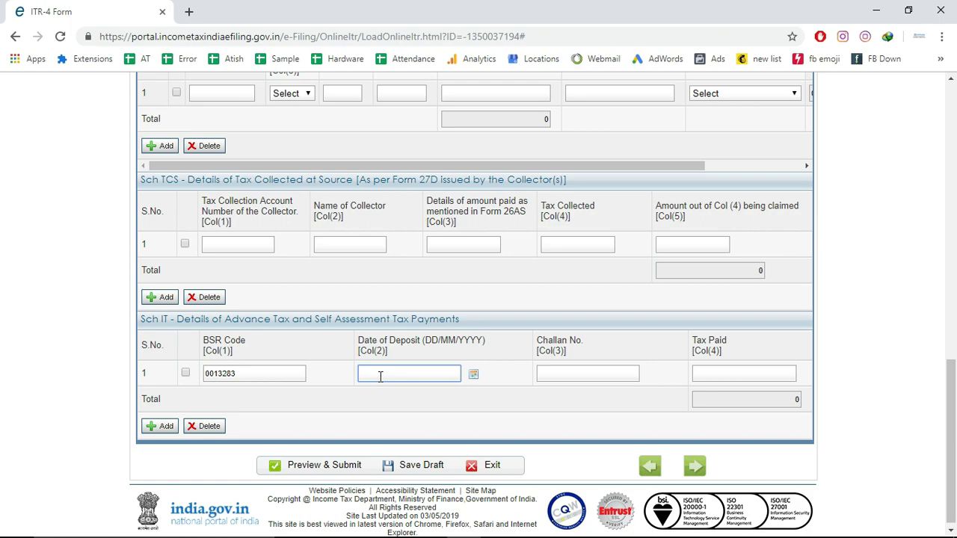
pyautogui.hotkey('alt', 'Tab')
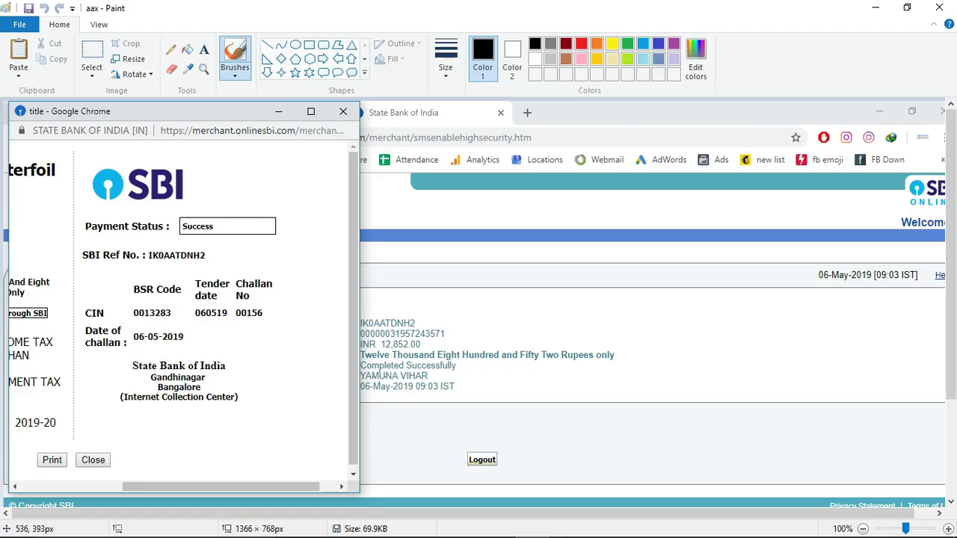
pyautogui.hotkey('alt', 'Tab')
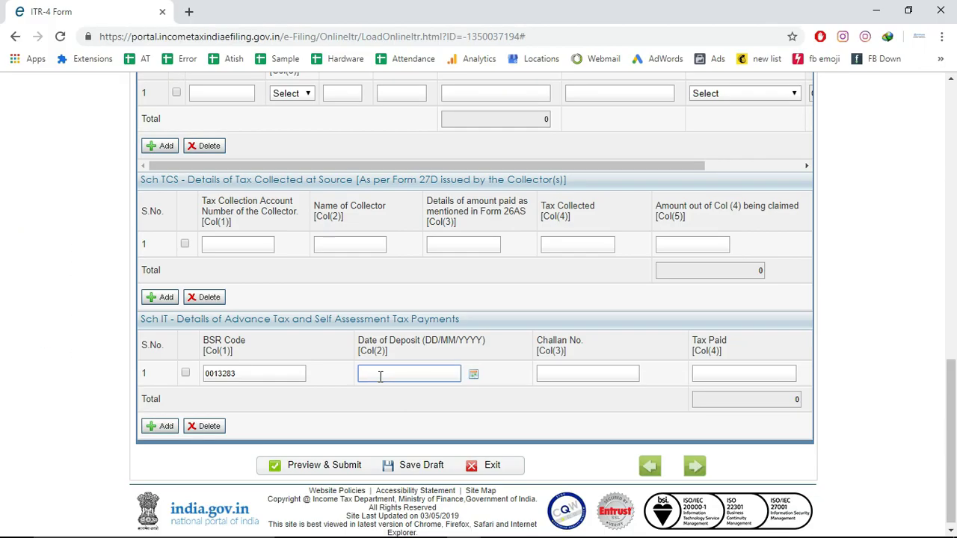
pyautogui.click(474, 375)
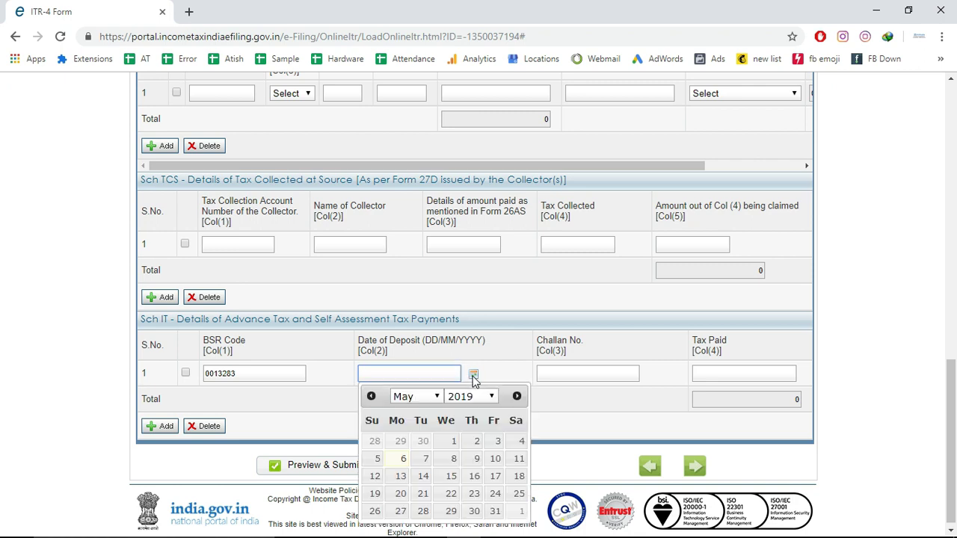
pyautogui.click(402, 460)
# Enter the challan number from the counterfoil screenshot
pyautogui.click(600, 376)
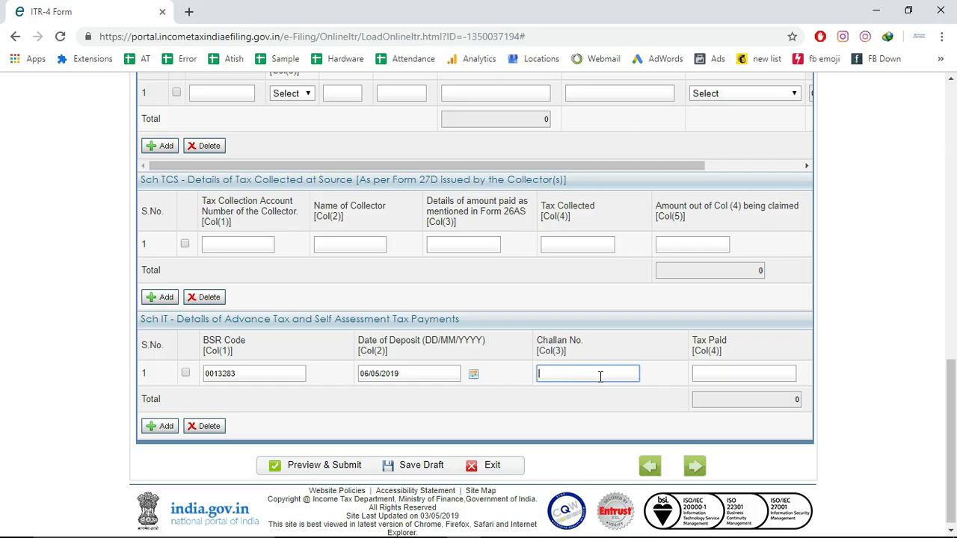
pyautogui.hotkey('alt', 'Tab')
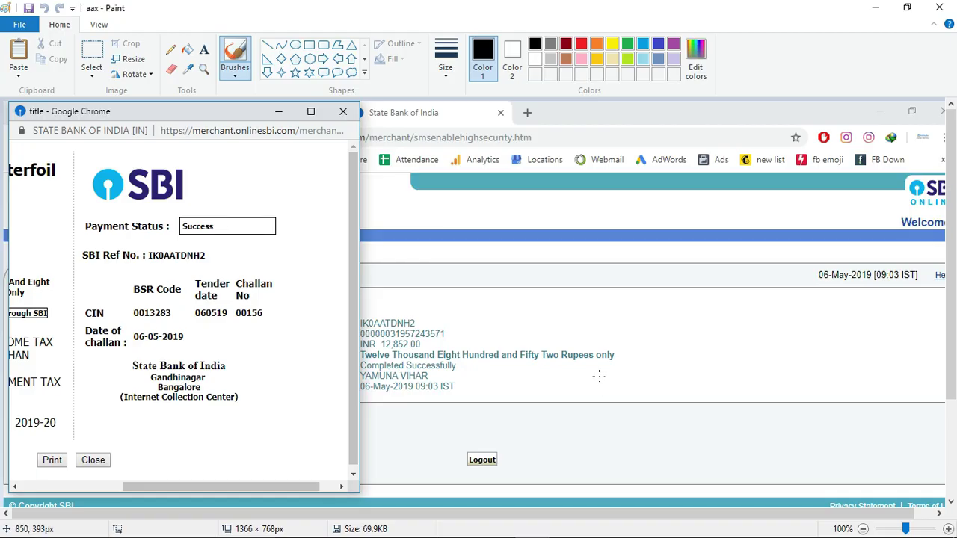
pyautogui.hotkey('alt', 'Tab')
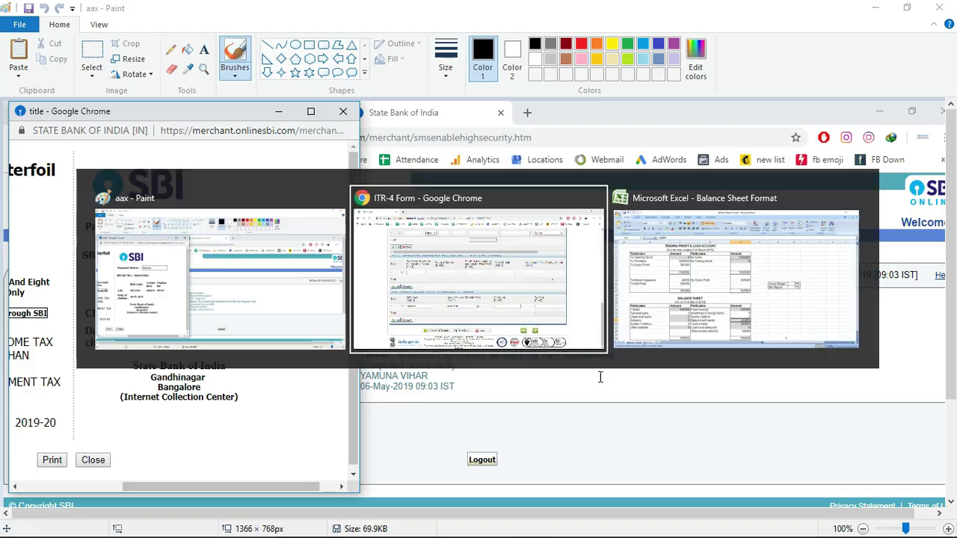
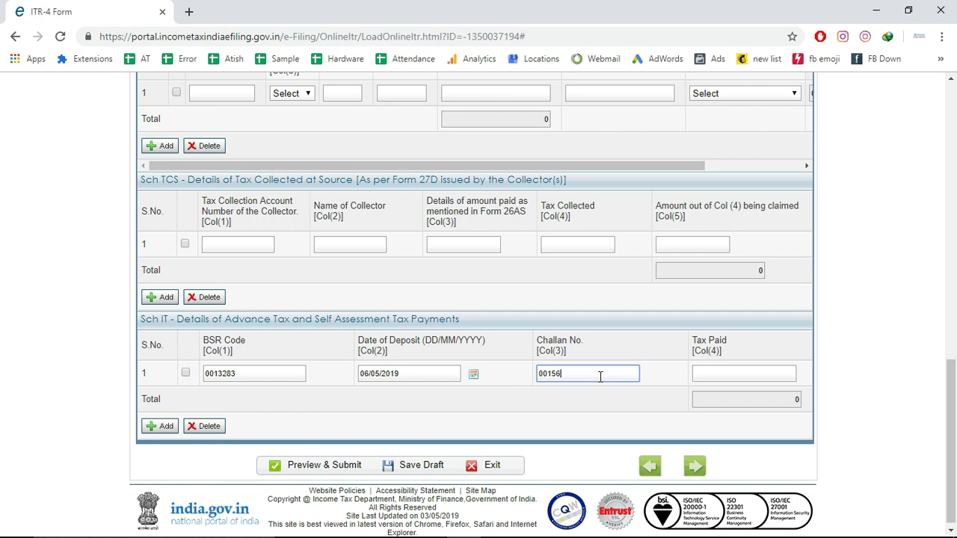
# Enter 12852 as Tax Paid so the total updates to 12852
pyautogui.click(738, 375)
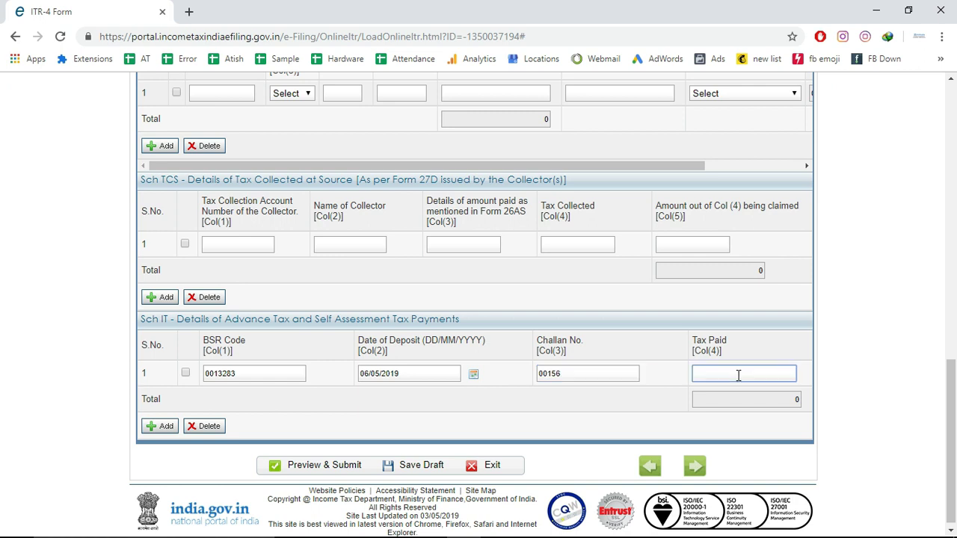
pyautogui.hotkey('alt', 'Tab')
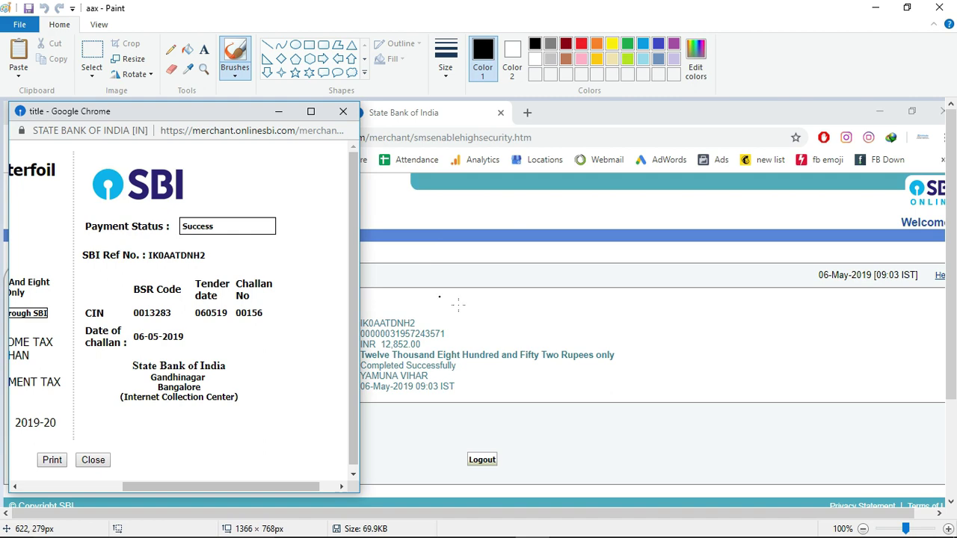
pyautogui.hotkey('alt', 'Tab')
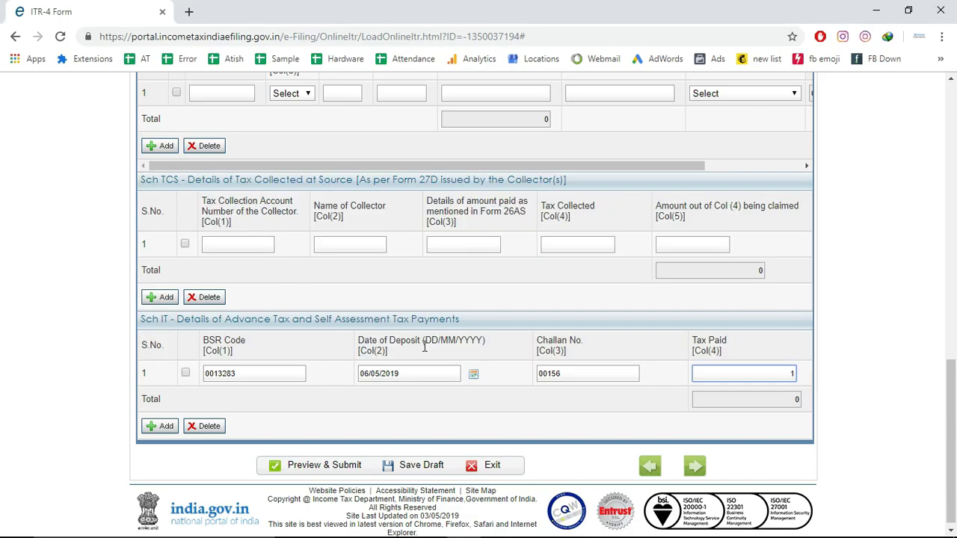
pyautogui.write('12852')
pyautogui.click(417, 469)
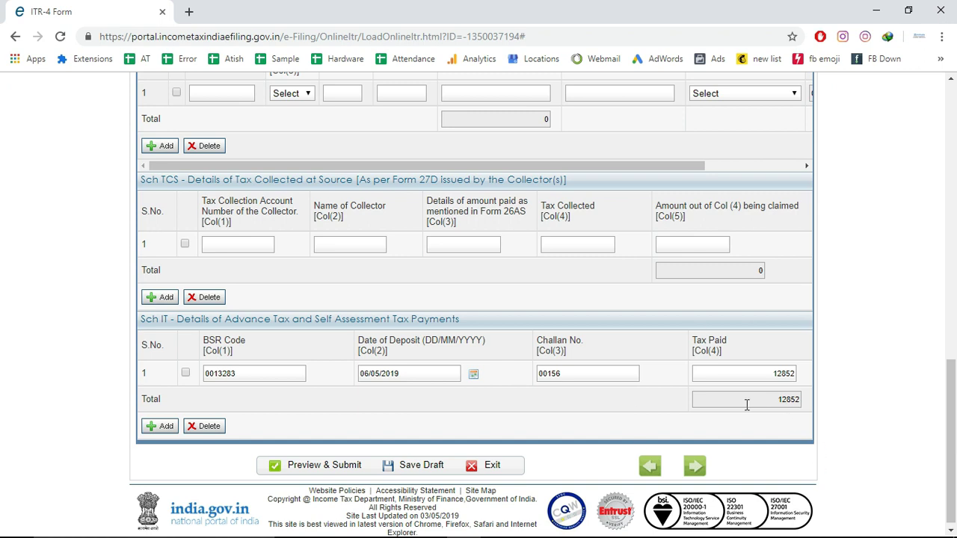
pyautogui.moveTo(955, 423); pyautogui.dragTo(954, 140)
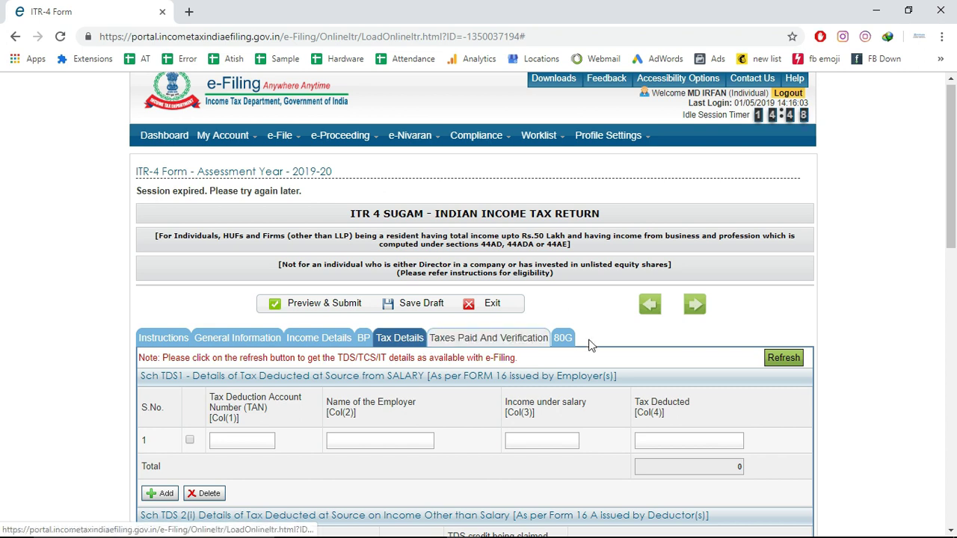
# On the Taxes Paid And Verification tab, keep capacity as Self and select 'I would like to e-Verify'
pyautogui.click(510, 342)
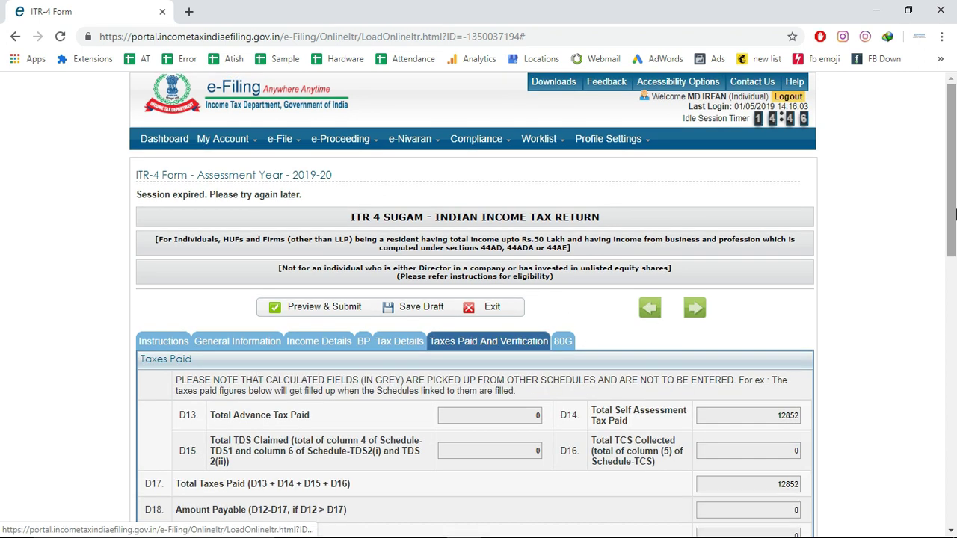
pyautogui.moveTo(954, 171); pyautogui.dragTo(953, 460)
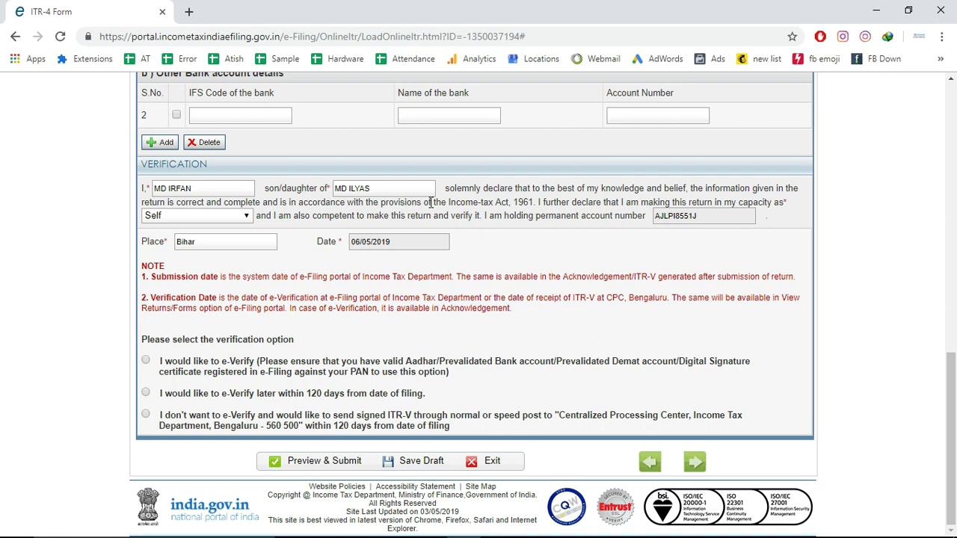
pyautogui.click(221, 219)
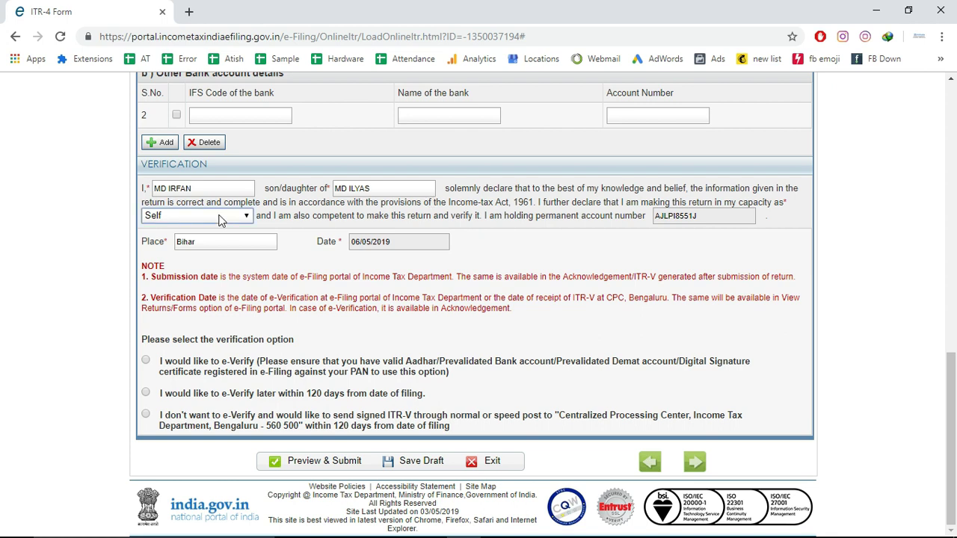
pyautogui.click(220, 219)
pyautogui.click(220, 219)
pyautogui.click(145, 360)
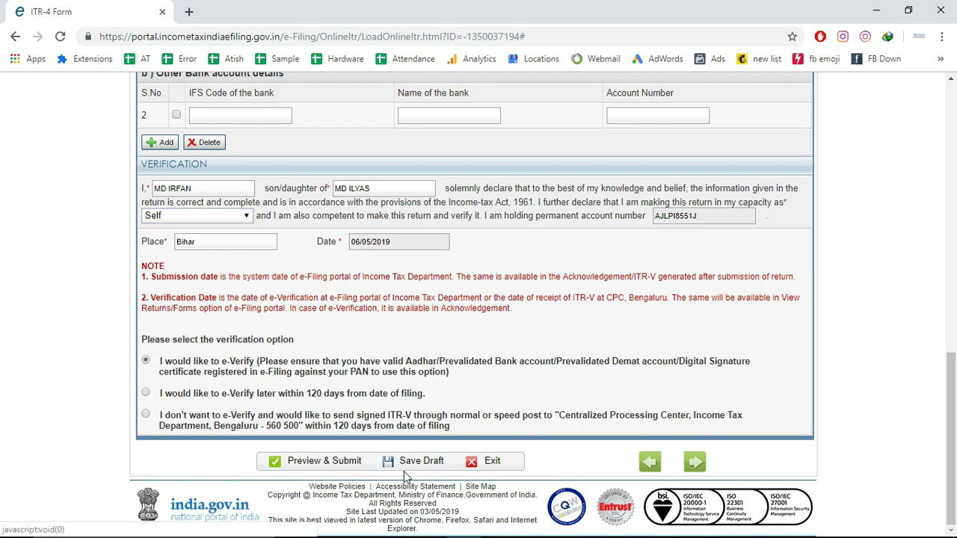
# Save the draft and enter 'milk Dary' as the Name of Business in Schedule BP
pyautogui.click(322, 461)
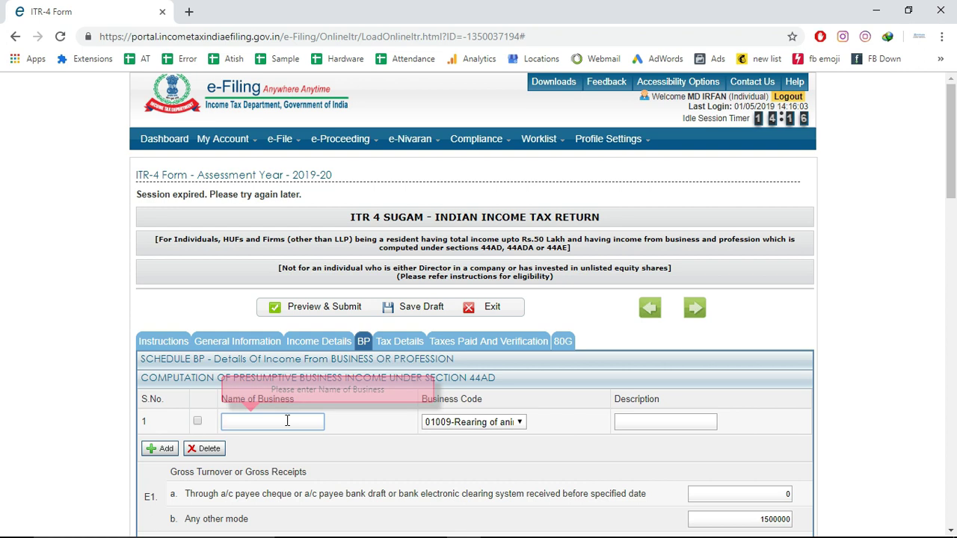
pyautogui.write('mil')
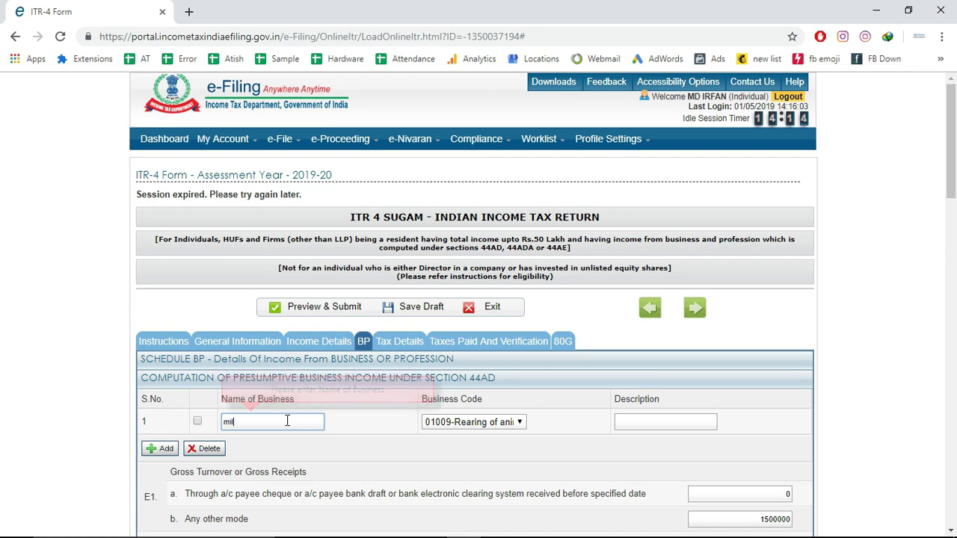
pyautogui.write('k')
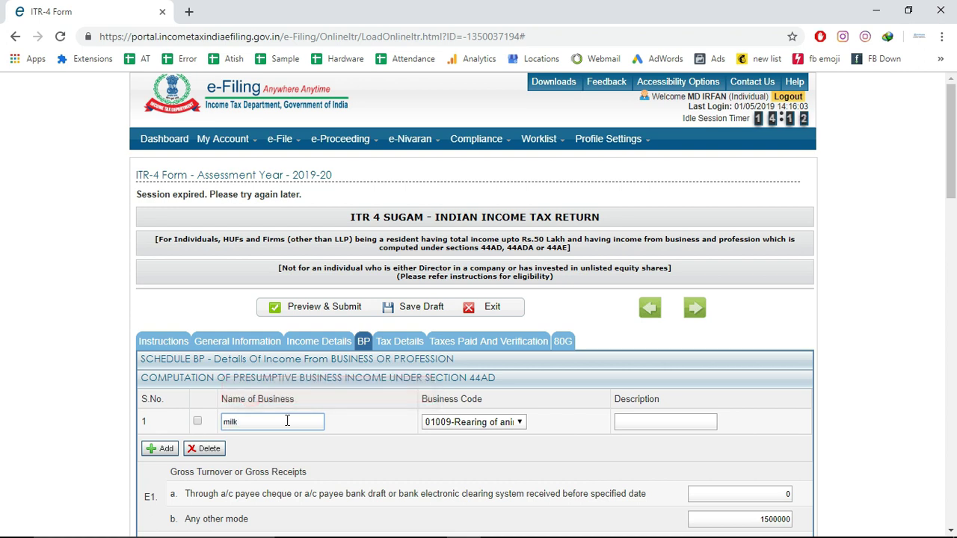
pyautogui.write(' Dary')
pyautogui.click(808, 431)
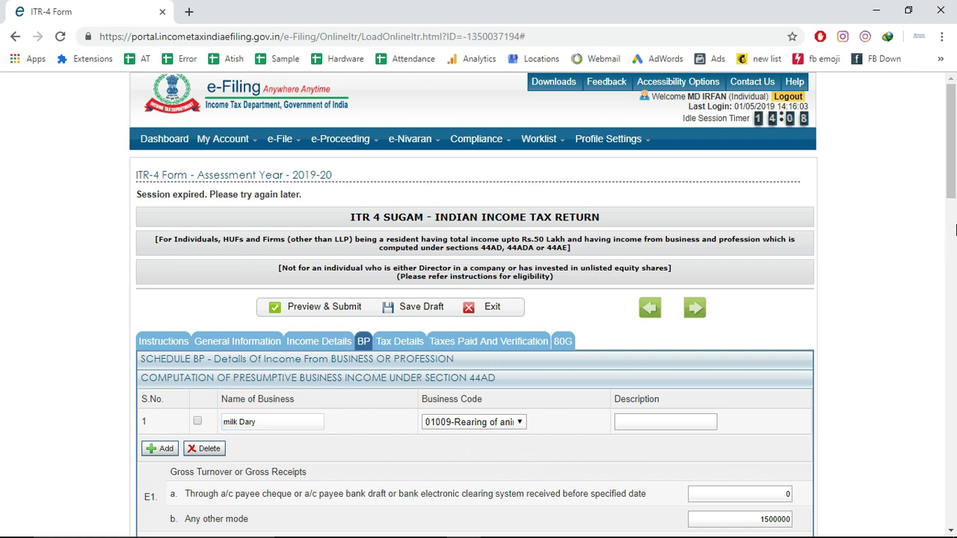
pyautogui.moveTo(952, 189); pyautogui.dragTo(950, 533)
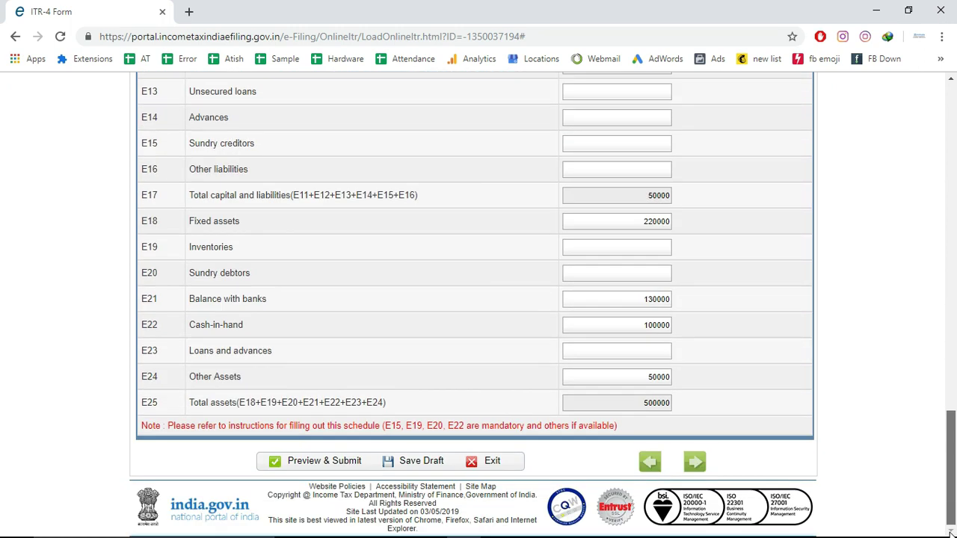
# Send the ITR-4 to Preview & Submit twice, confirming OK each time, until the preview opens
pyautogui.click(341, 465)
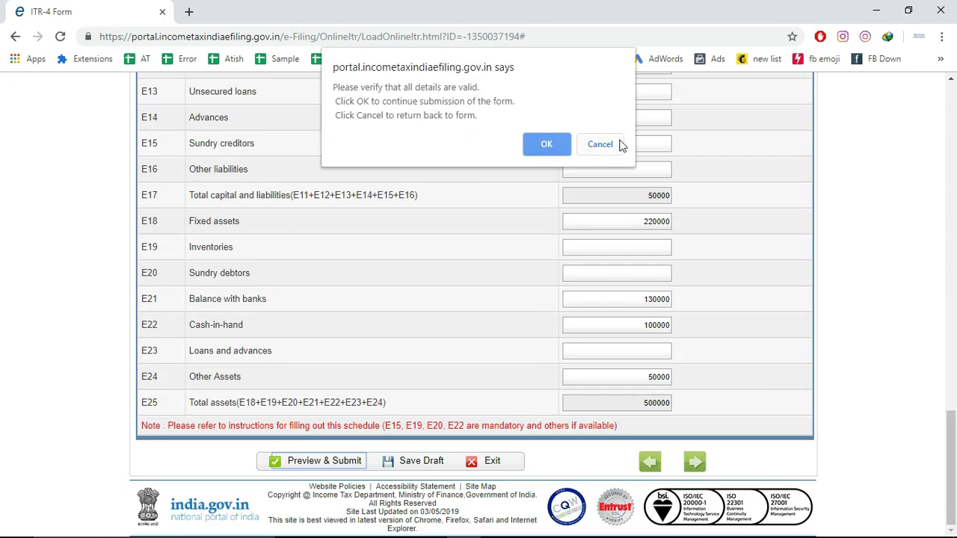
pyautogui.click(547, 145)
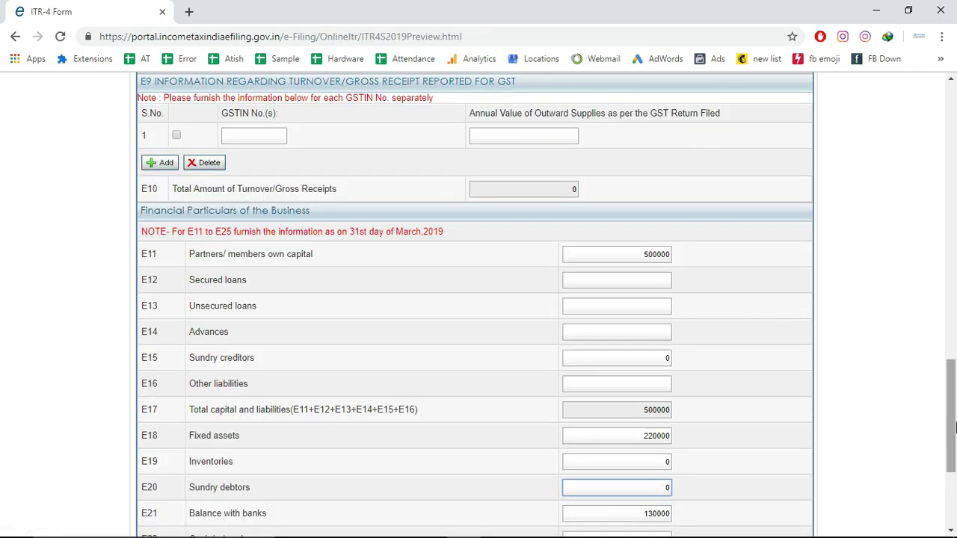
pyautogui.moveTo(954, 426); pyautogui.dragTo(931, 482)
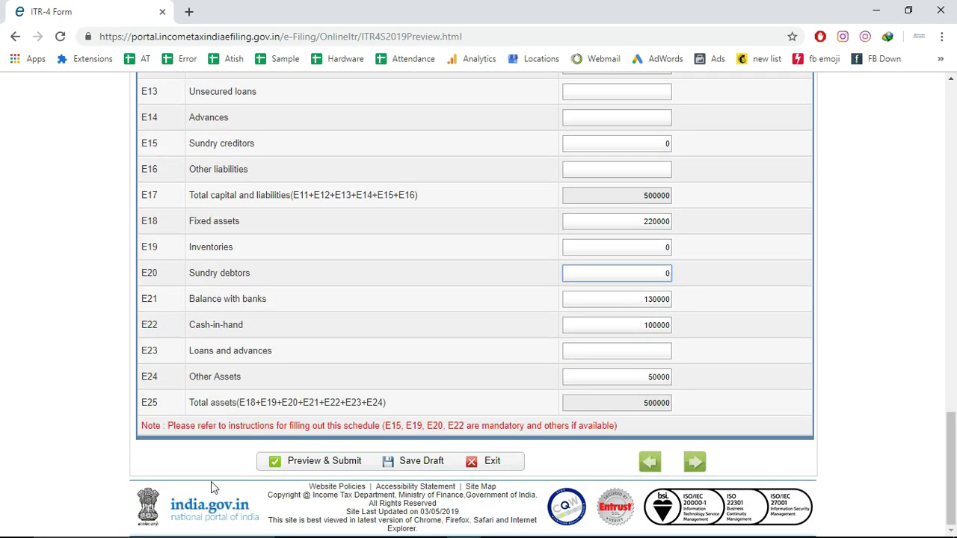
pyautogui.click(312, 470)
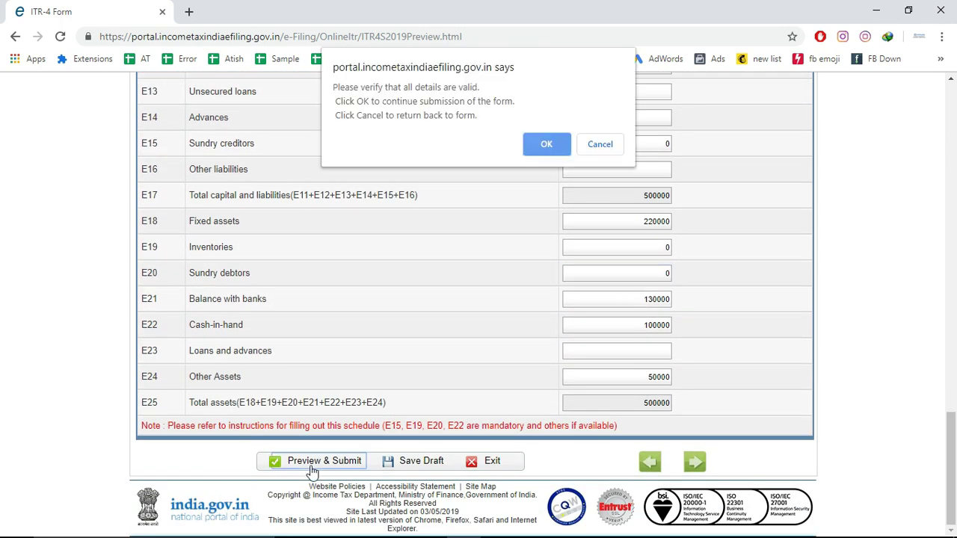
pyautogui.click(547, 145)
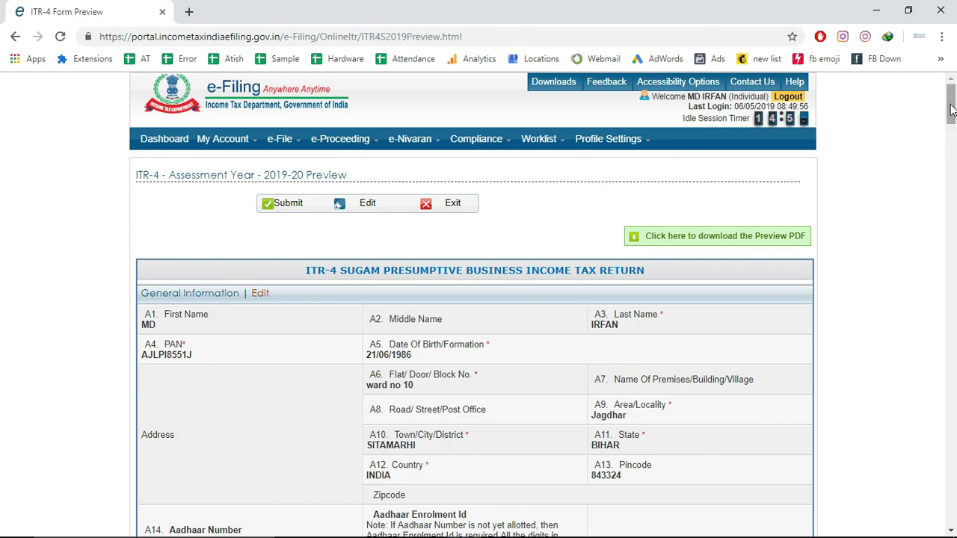
# Review the ITR-4 preview showing tax paid 12852 and submit the return
pyautogui.moveTo(952, 127); pyautogui.dragTo(953, 505)
pyautogui.moveTo(951, 505)
pyautogui.mouseDown()
pyautogui.moveTo(952, 415)
pyautogui.moveTo(952, 516)
pyautogui.mouseUp()
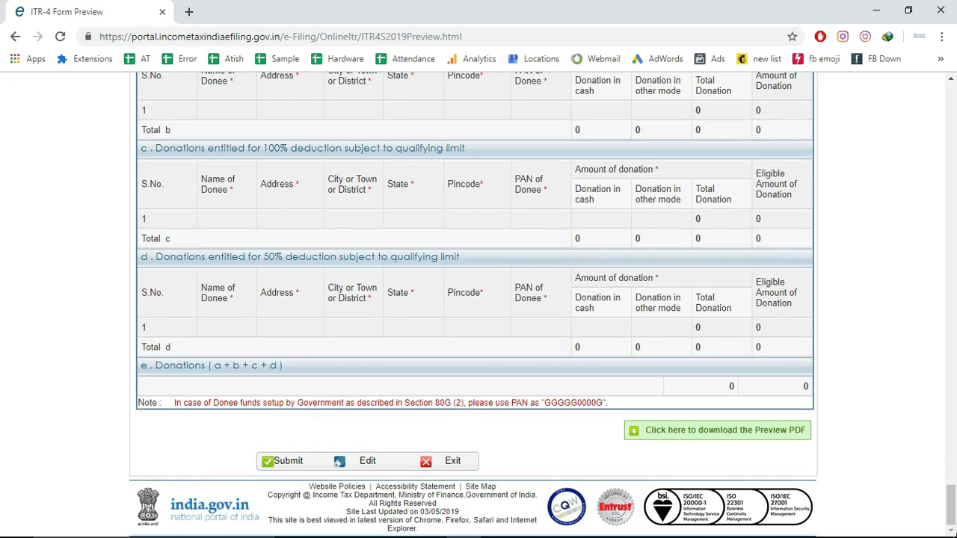
pyautogui.click(302, 462)
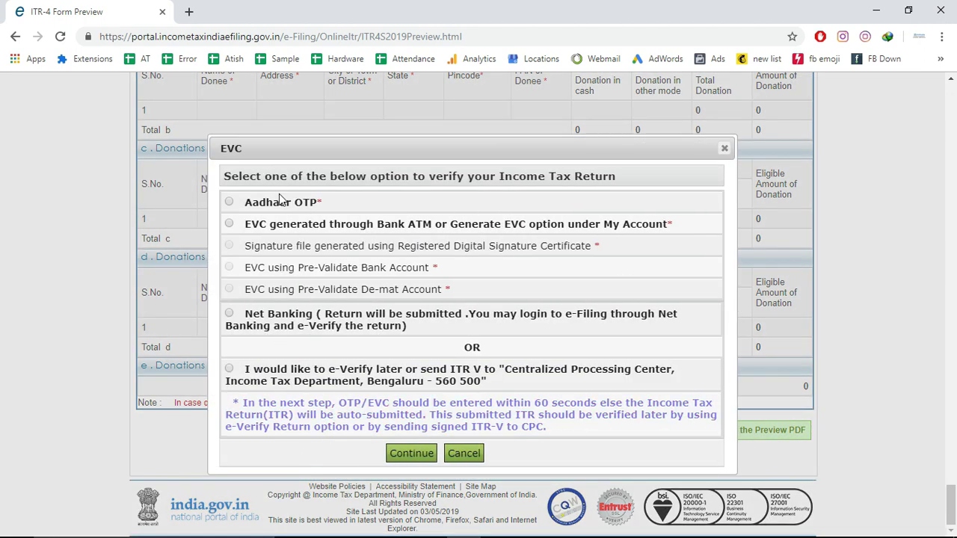
# Upload the return with Aadhaar OTP as the verification method, then follow the e-Verify link
pyautogui.click(229, 203)
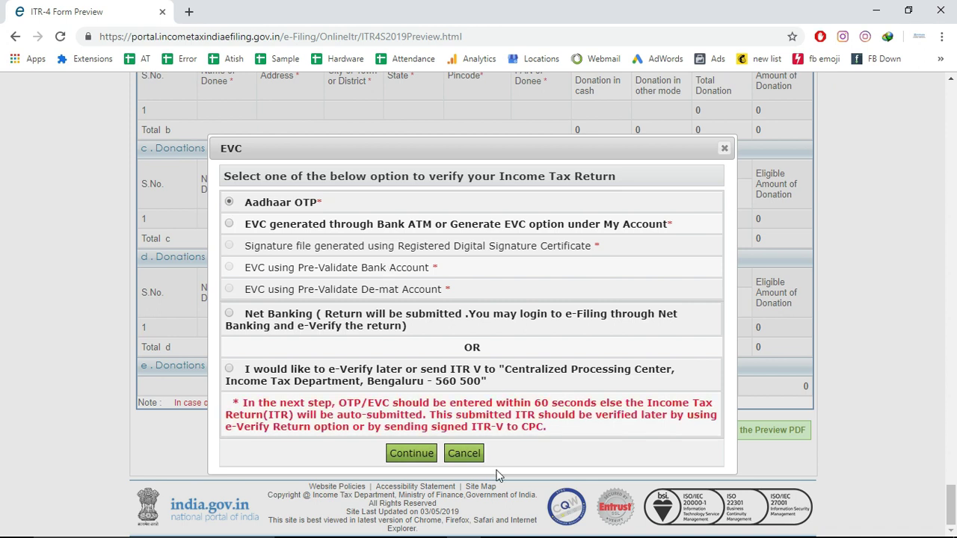
pyautogui.click(411, 454)
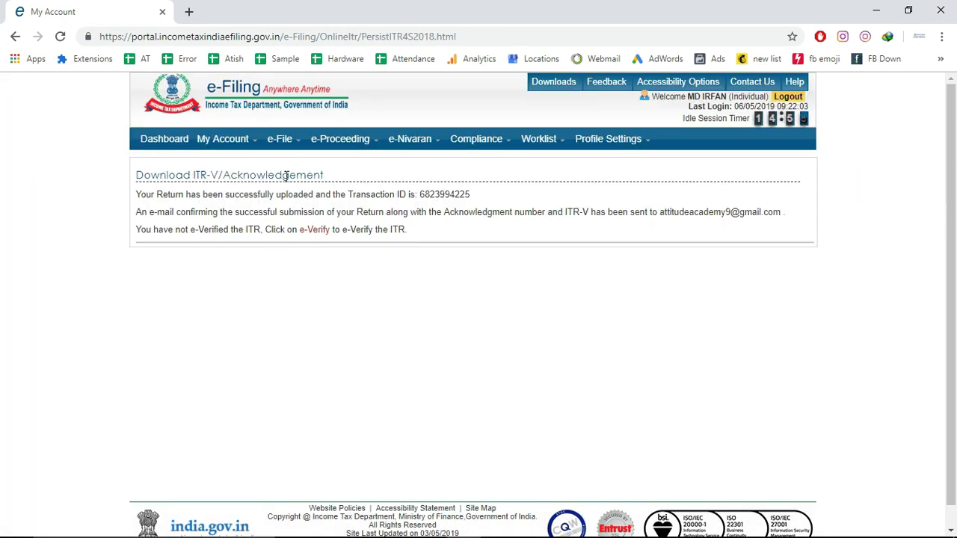
pyautogui.click(317, 235)
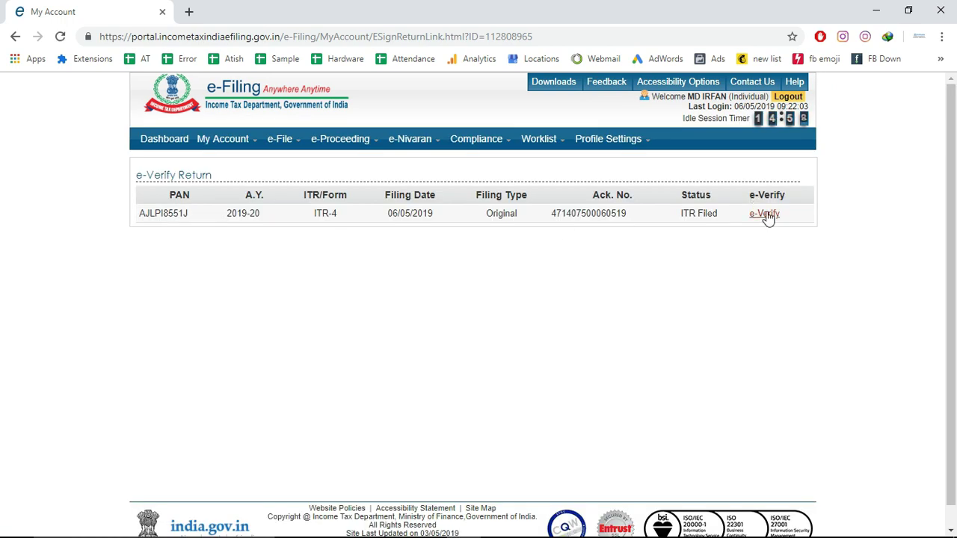
# Start e-verifying the filed ITR-4 via Aadhaar OTP, using an already received OTP
pyautogui.click(765, 214)
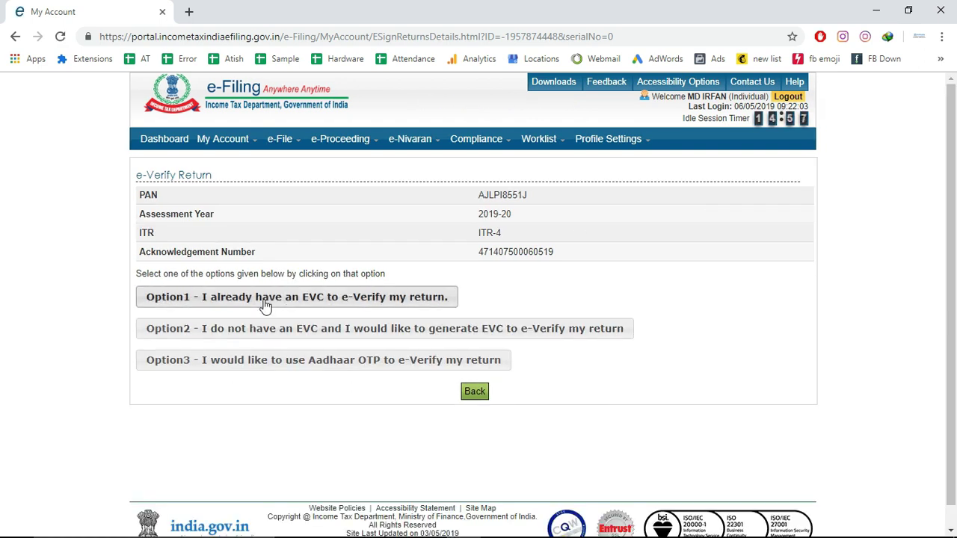
pyautogui.click(266, 361)
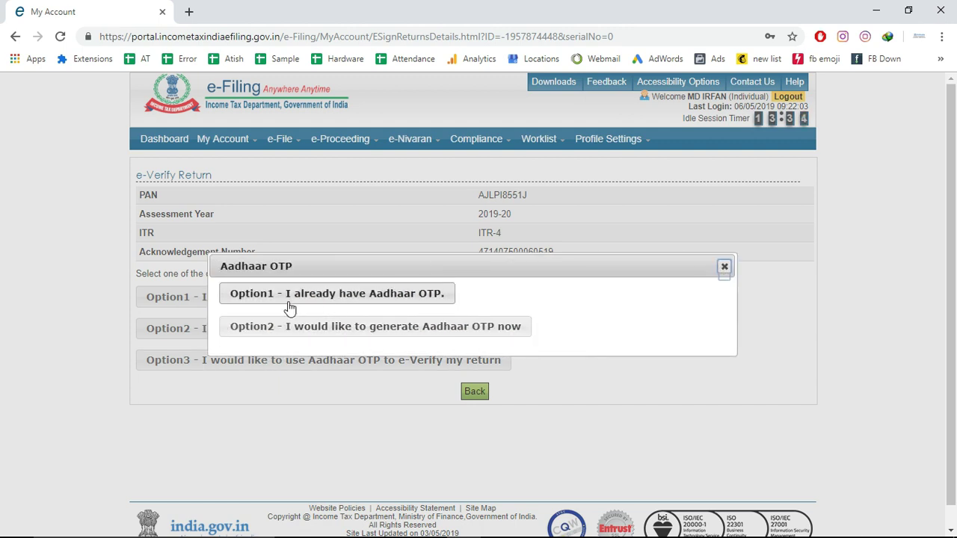
pyautogui.click(322, 299)
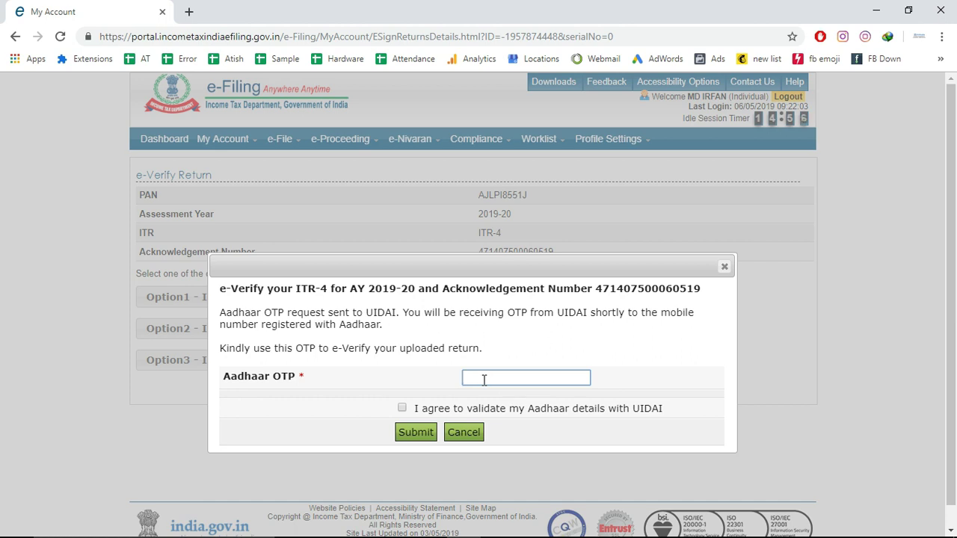
# Enter the Aadhaar OTP and agree to validate Aadhaar details with UIDAI
pyautogui.write('•')
pyautogui.click(403, 408)
pyautogui.click(403, 427)
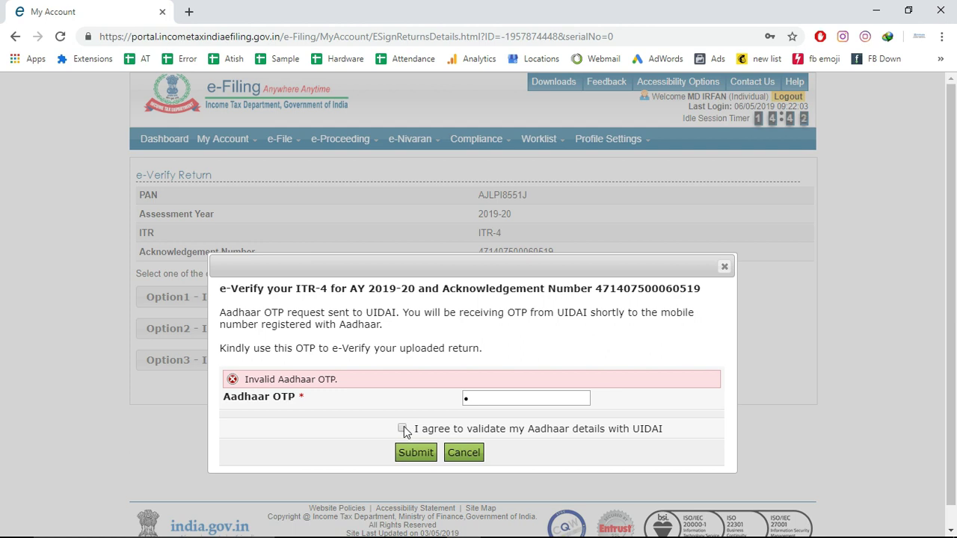
pyautogui.click(500, 394)
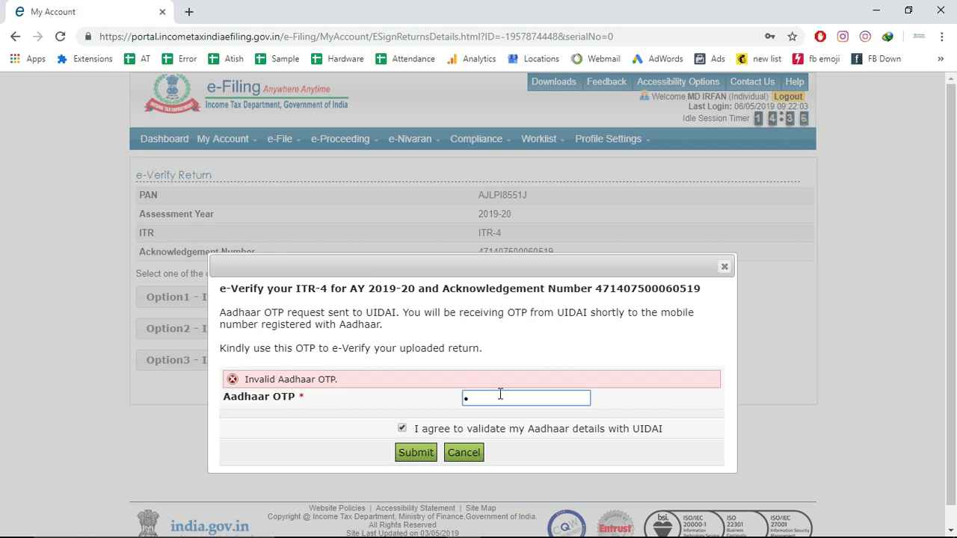
# Clear and re-enter the Aadhaar OTP, then submit the e-verification request
pyautogui.press('BackSpace')
pyautogui.write('123456')
pyautogui.click(421, 454)
pyautogui.click(416, 432)
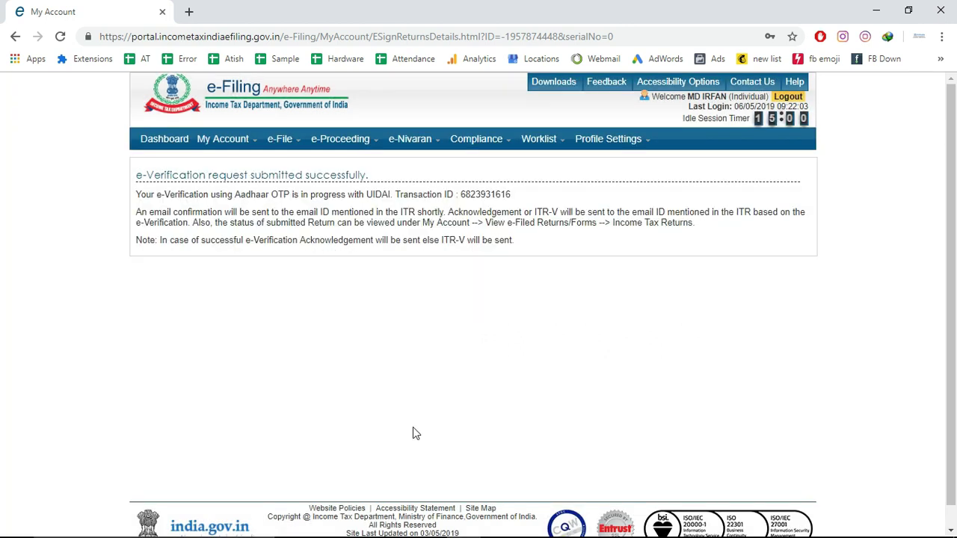